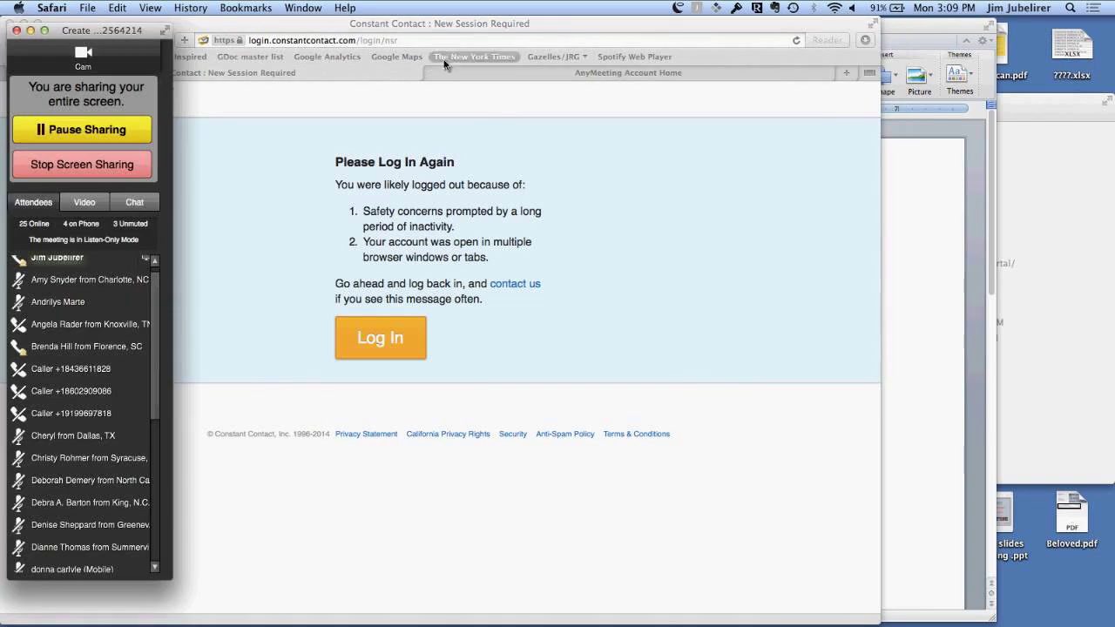
Step: Switch the meeting panel from attendees to chat, scroll through the messages, and refocus the browser
drag(356, 30, 542, 26)
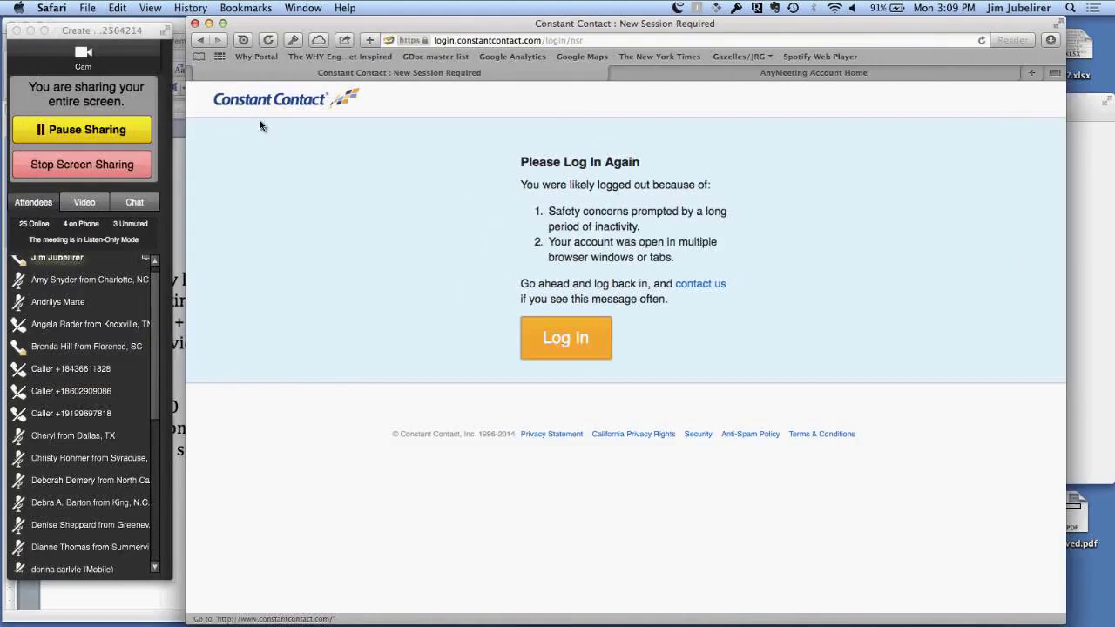
click(140, 206)
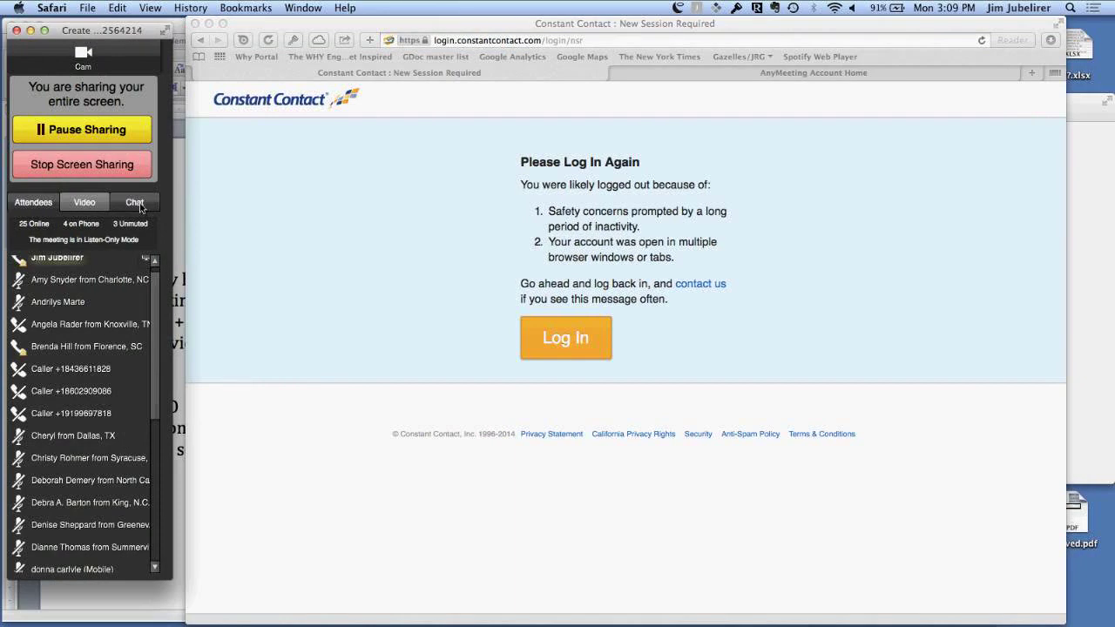
click(139, 206)
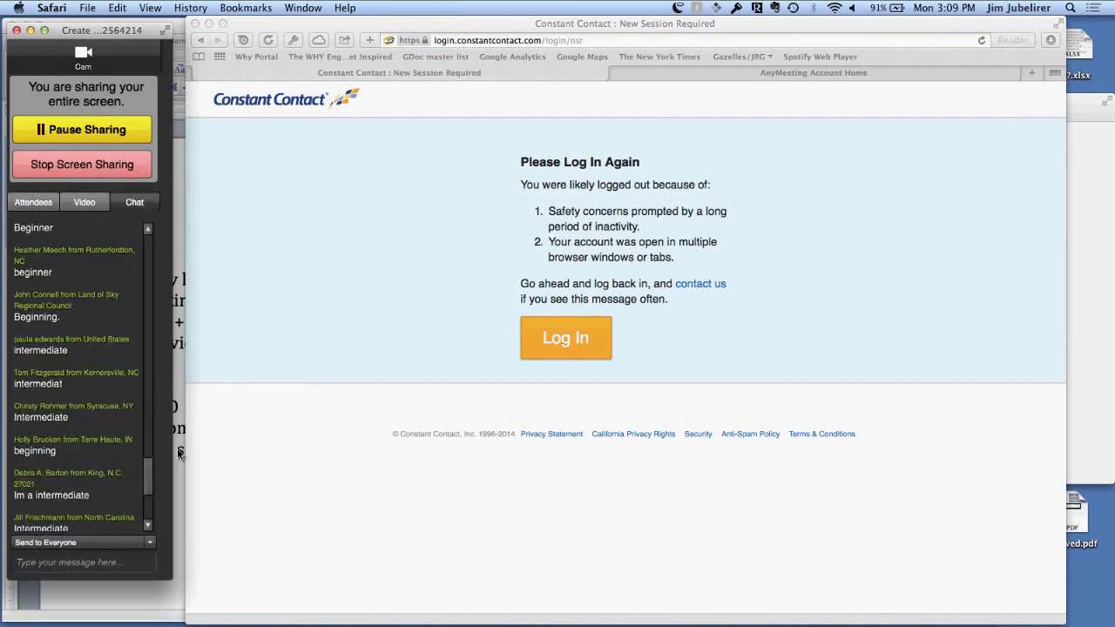
scroll(150, 532, down, 5)
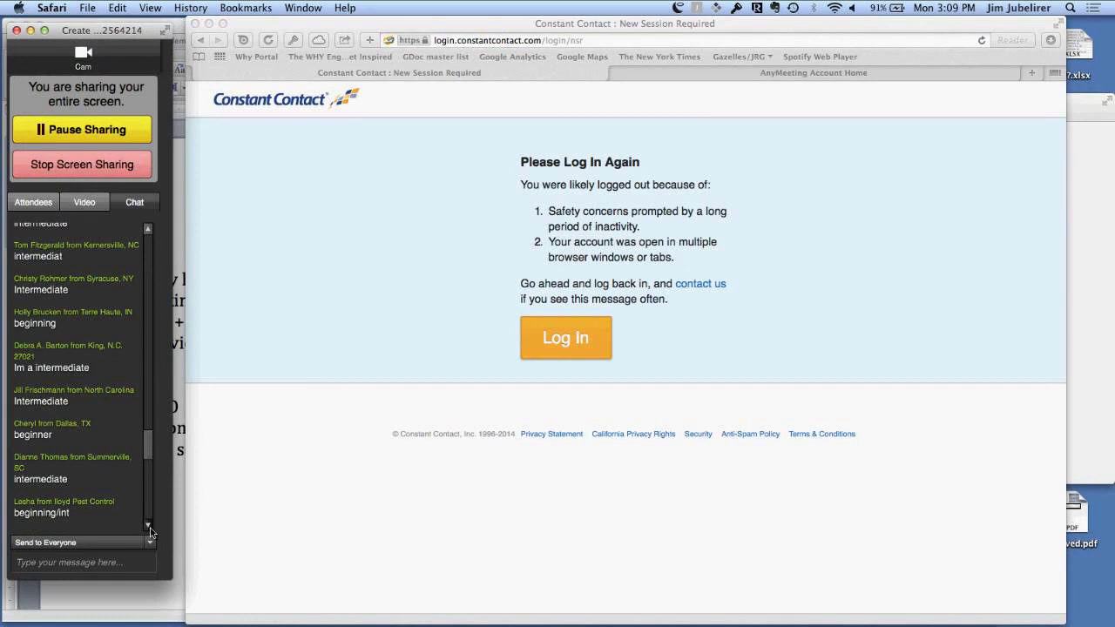
click(149, 526)
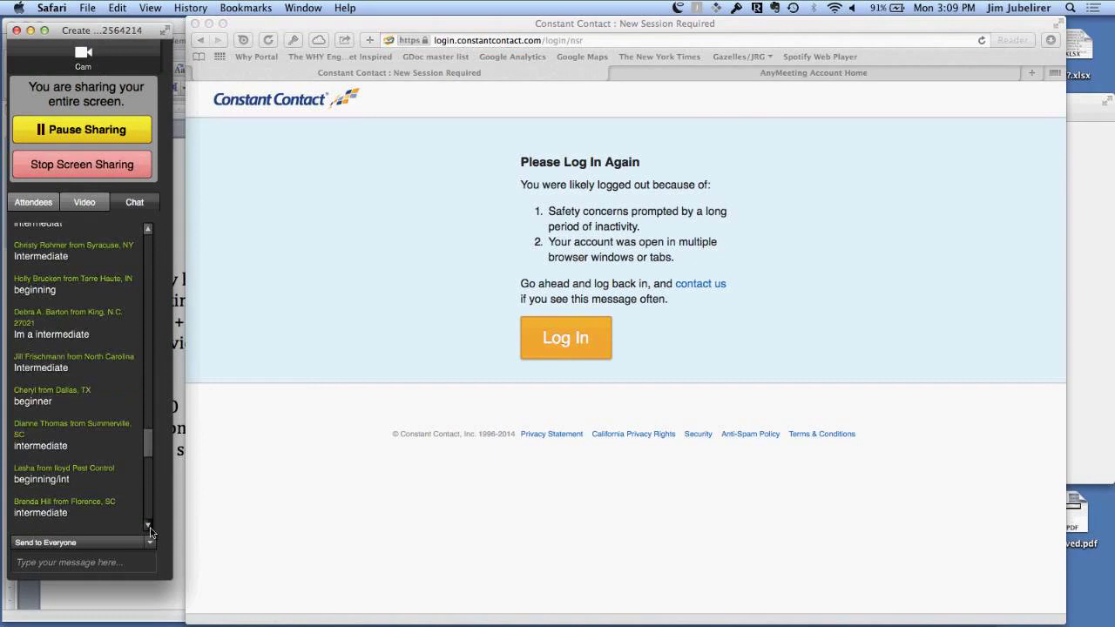
click(149, 526)
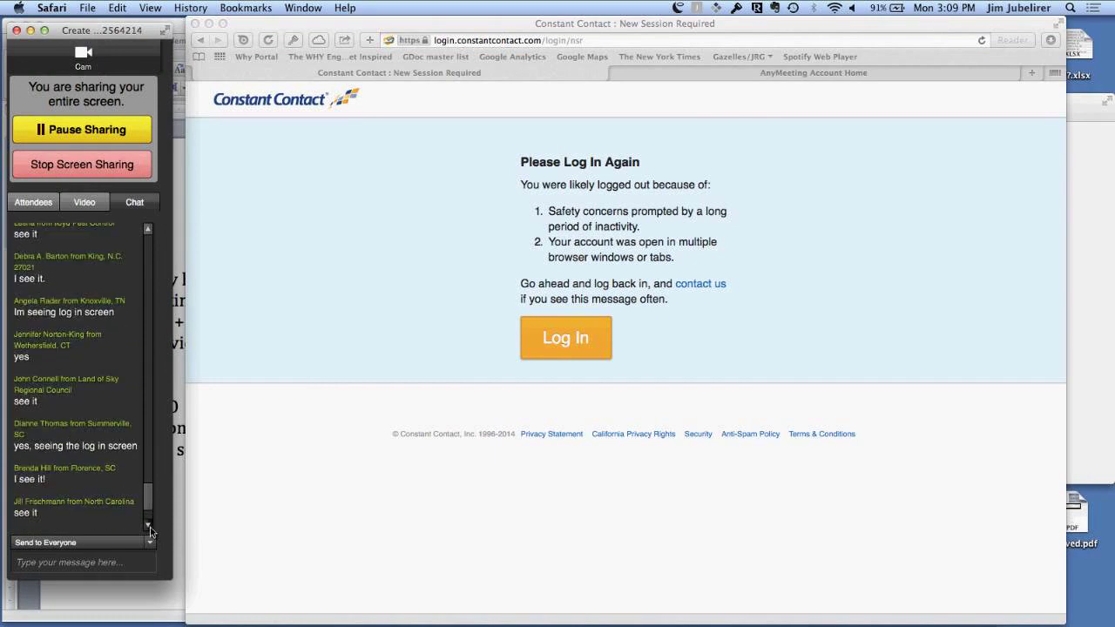
click(546, 338)
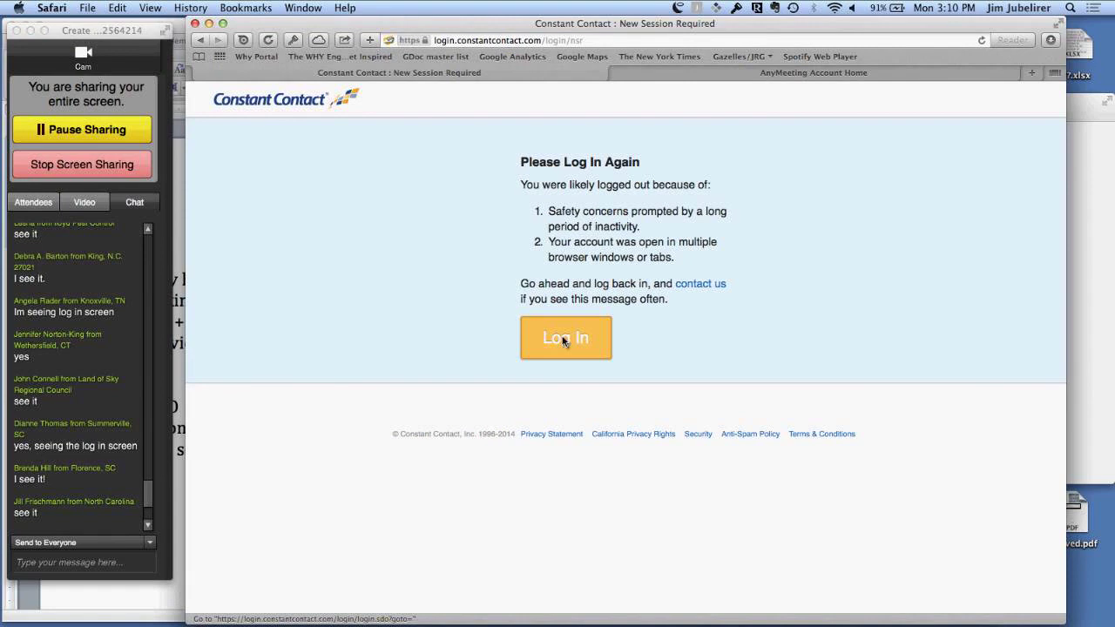
Step: Go to the Constant Contact Log In page and autofill the saved 1Password login
click(563, 340)
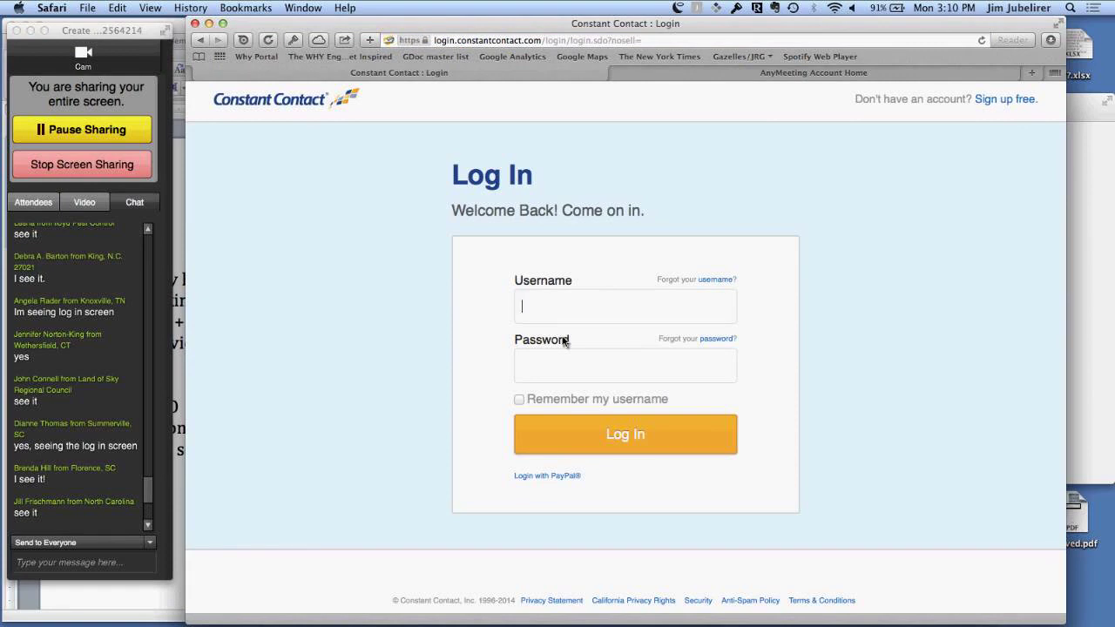
click(295, 40)
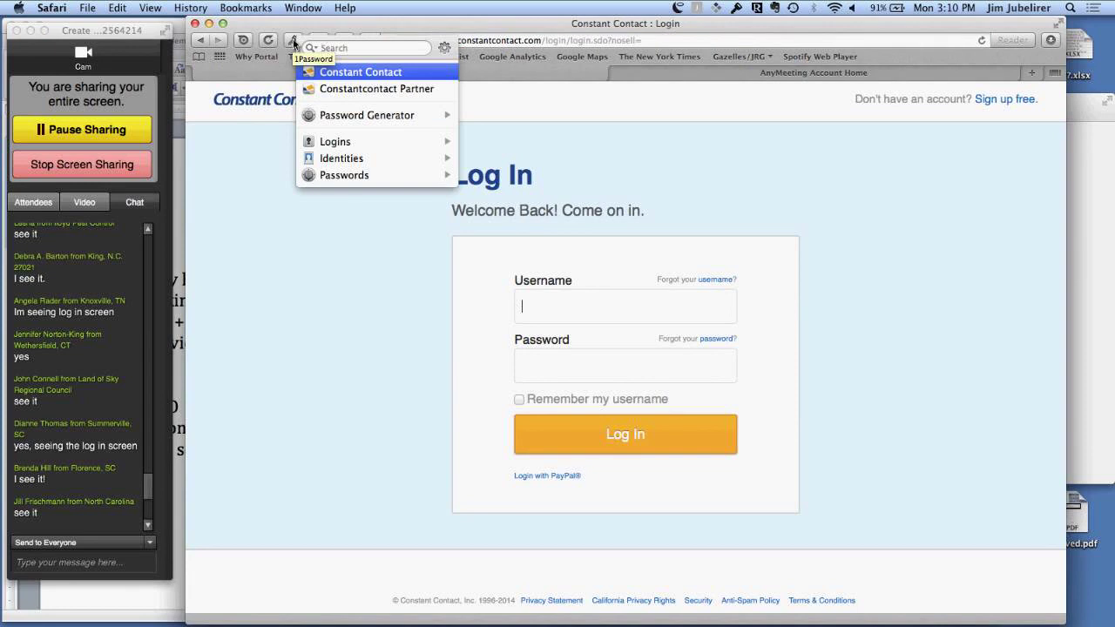
click(359, 256)
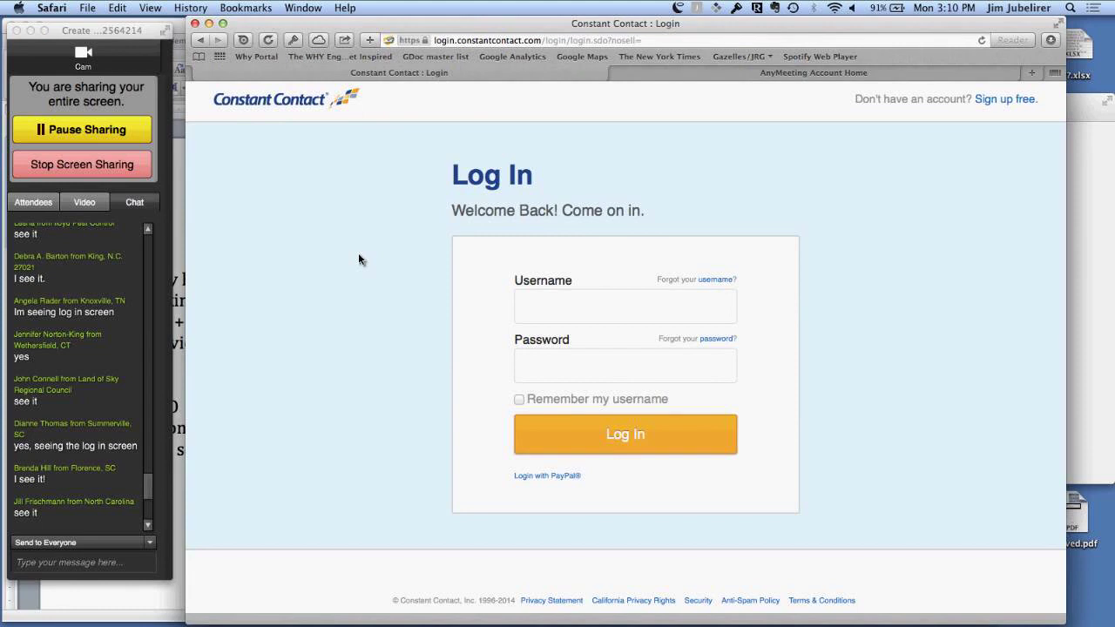
key(super+backslash)
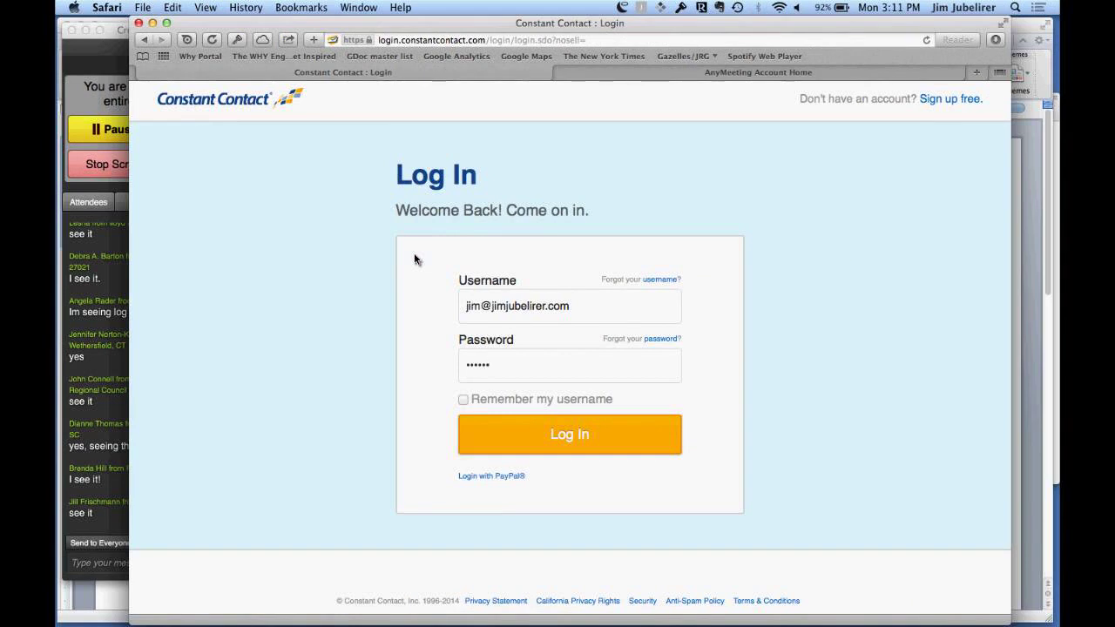
Step: Sign in to Constant Contact, then shift the browser right and scroll the meeting chat for new messages
click(577, 430)
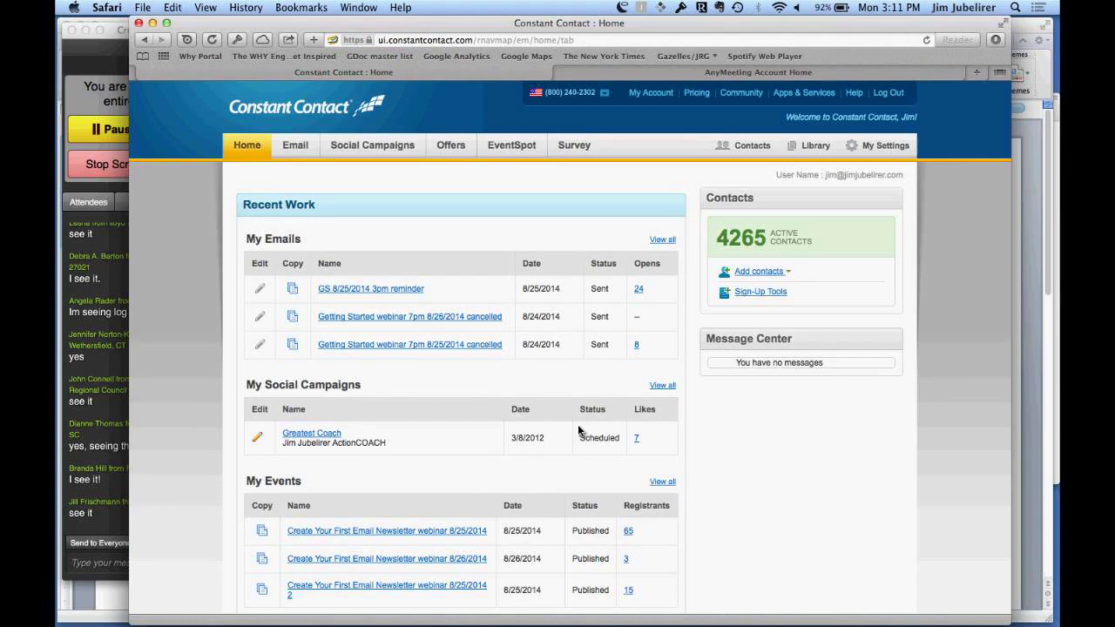
key(XF86MonBrightnessUp)
key(XF86MonBrightnessUp)
key(XF86MonBrightnessUp)
key(XF86MonBrightnessUp)
key(XF86MonBrightnessUp)
drag(207, 26, 308, 27)
click(206, 527)
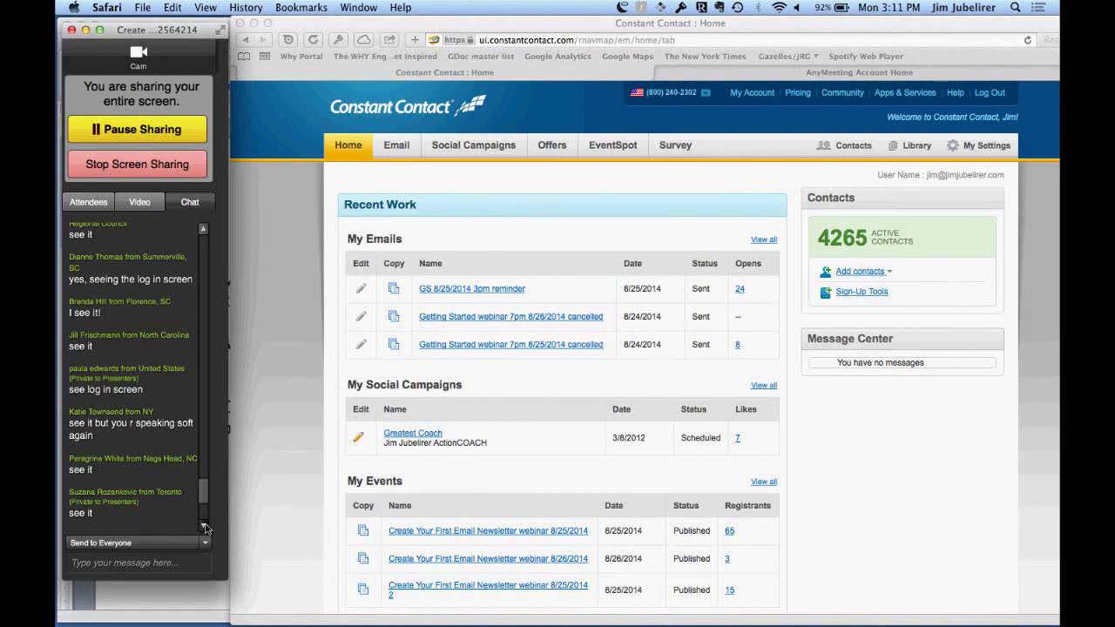
click(206, 526)
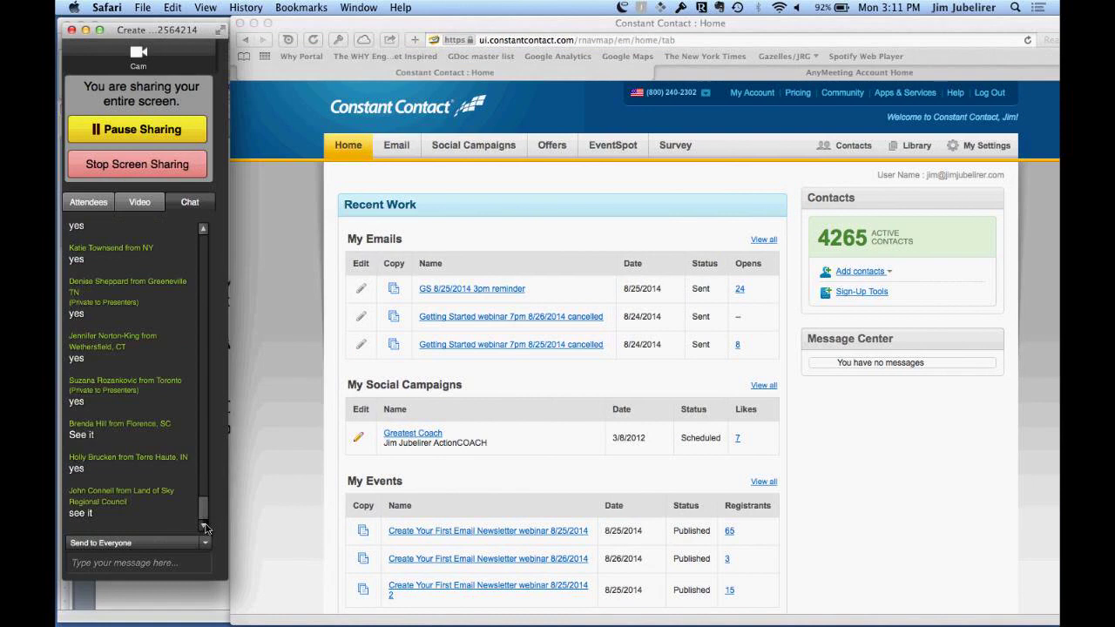
click(205, 527)
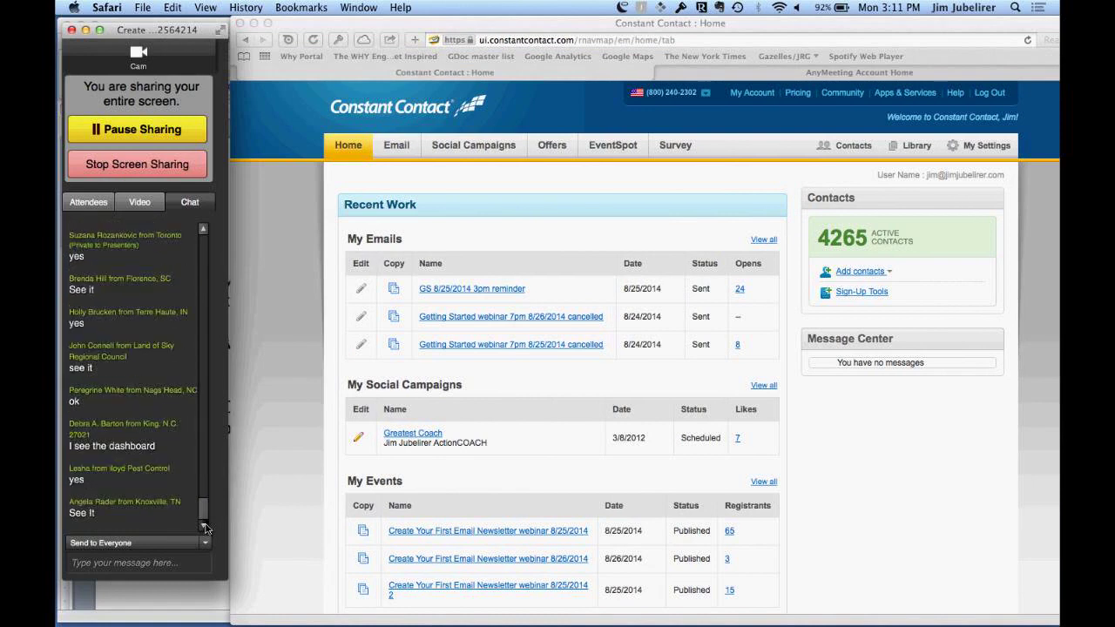
click(205, 526)
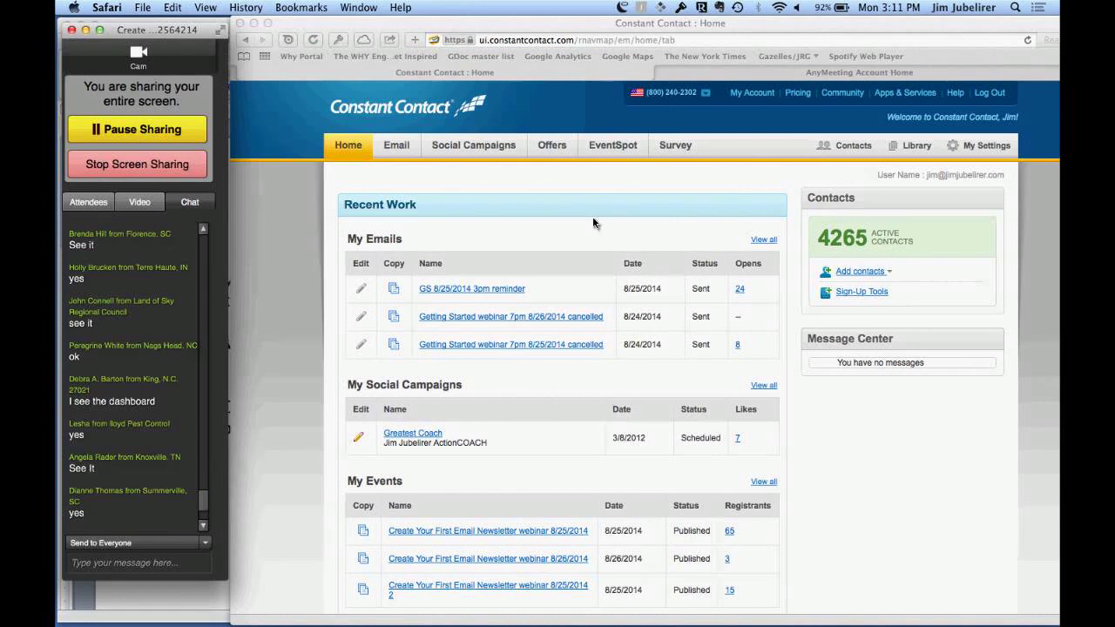
Step: Open My Emails to browse the 441 emails, check the meeting chat, and return to the browser
click(399, 147)
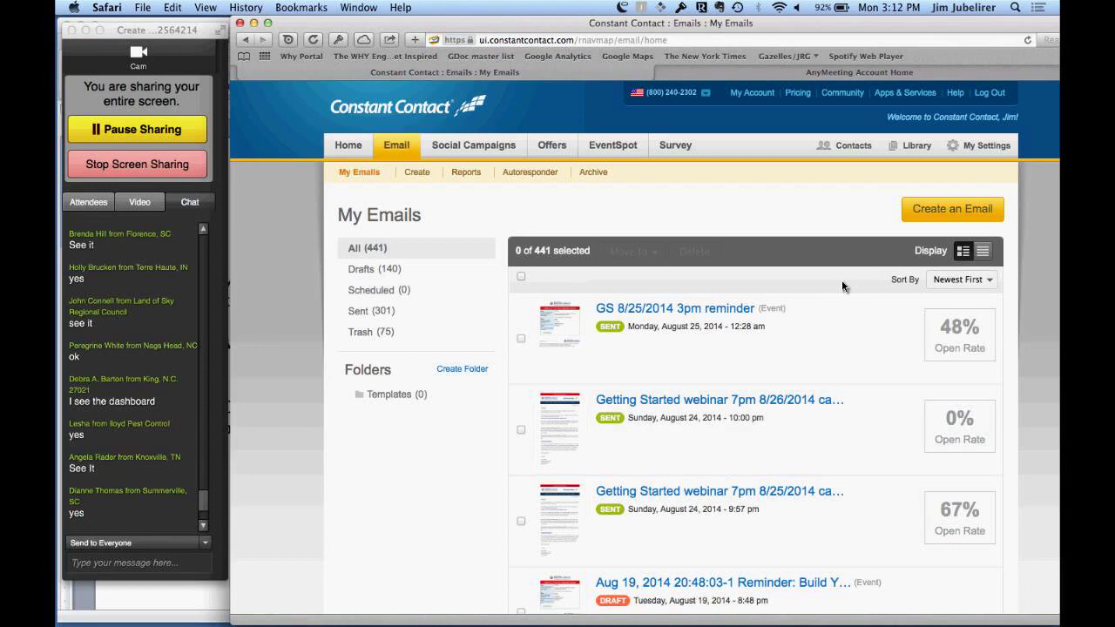
scroll(841, 286, down, 3)
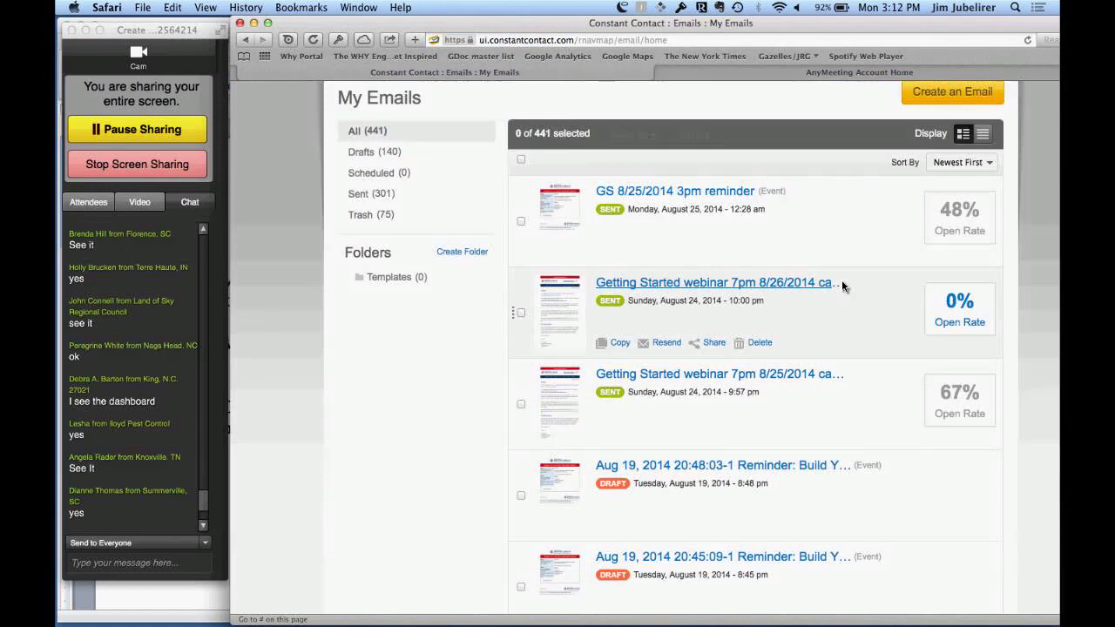
scroll(841, 284, up, 3)
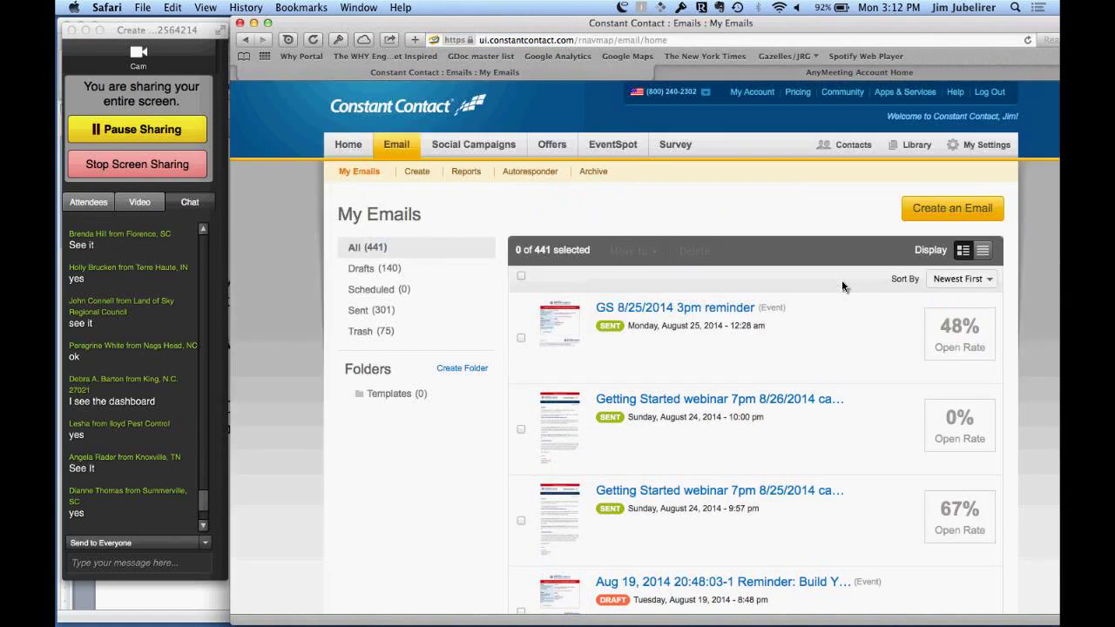
click(204, 529)
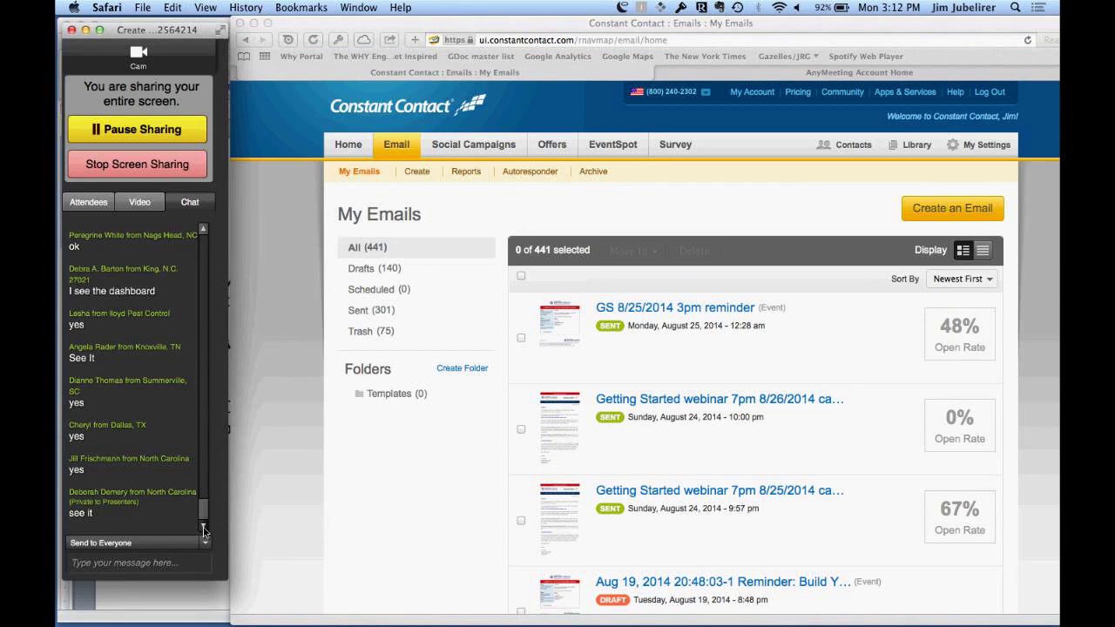
click(610, 143)
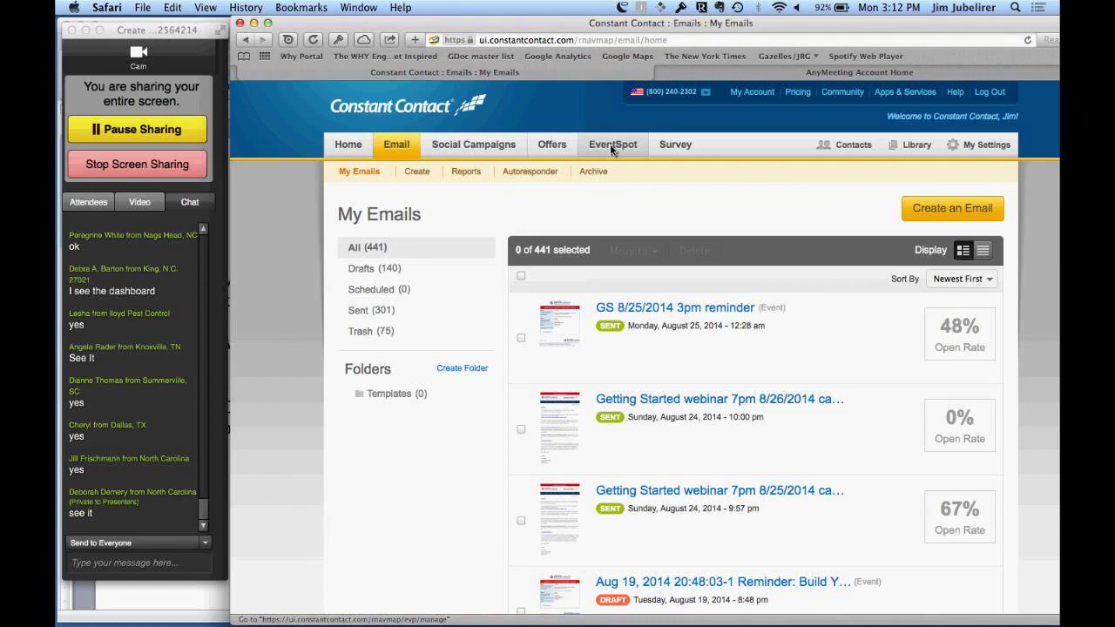
Step: Open EventSpot and select the 'Create Your First Email Newsletter webinar 8/25/2014' event
click(610, 143)
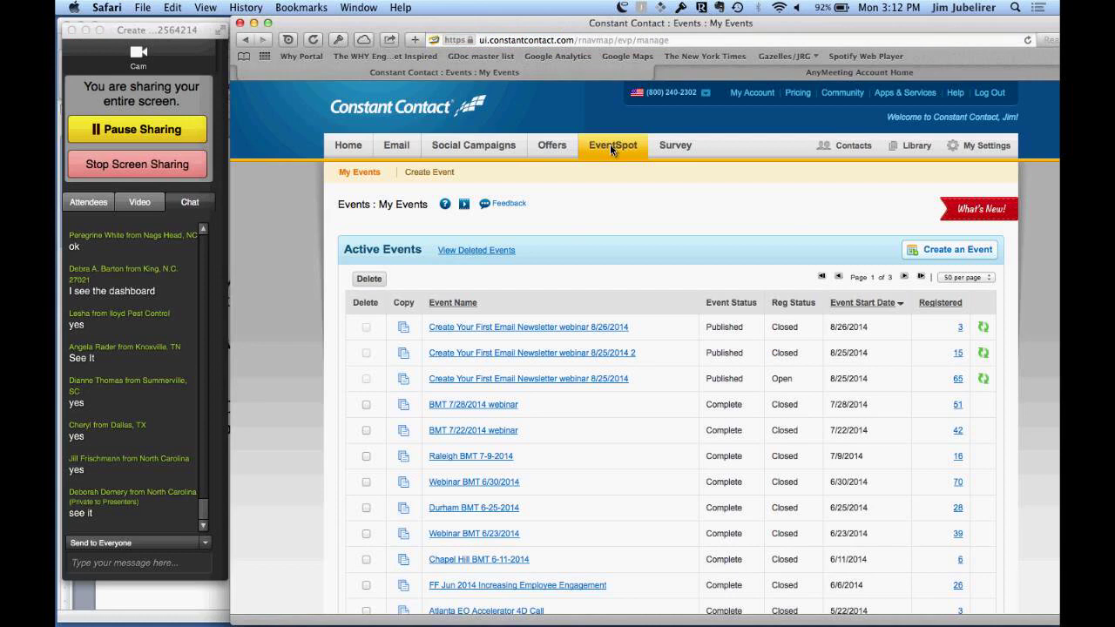
click(521, 381)
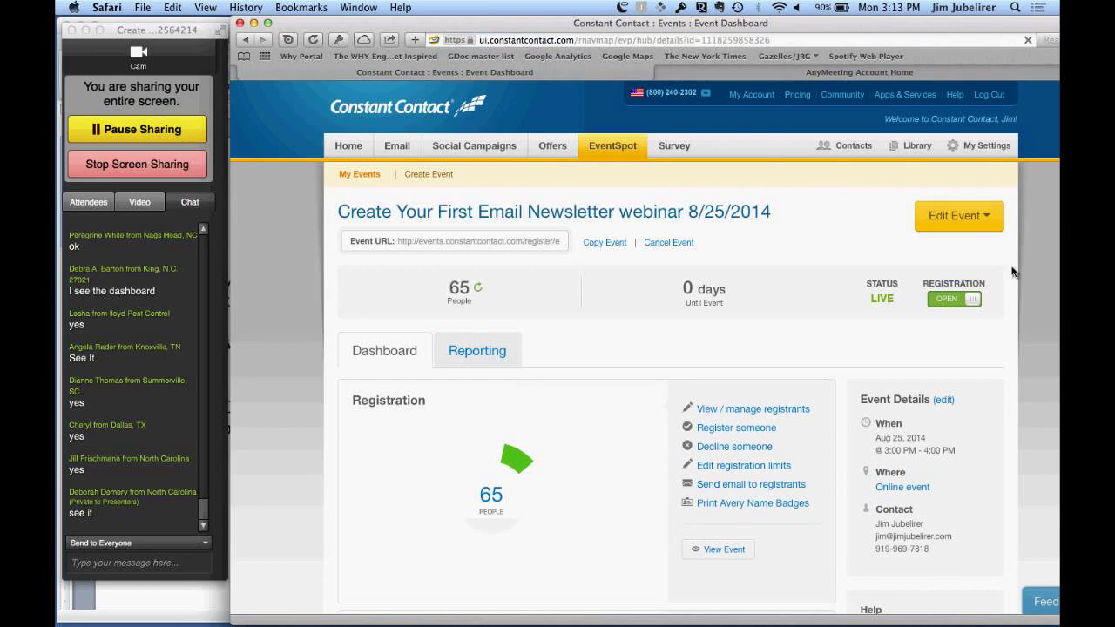
Step: Open the event's registration settings and start editing its landing page
click(968, 218)
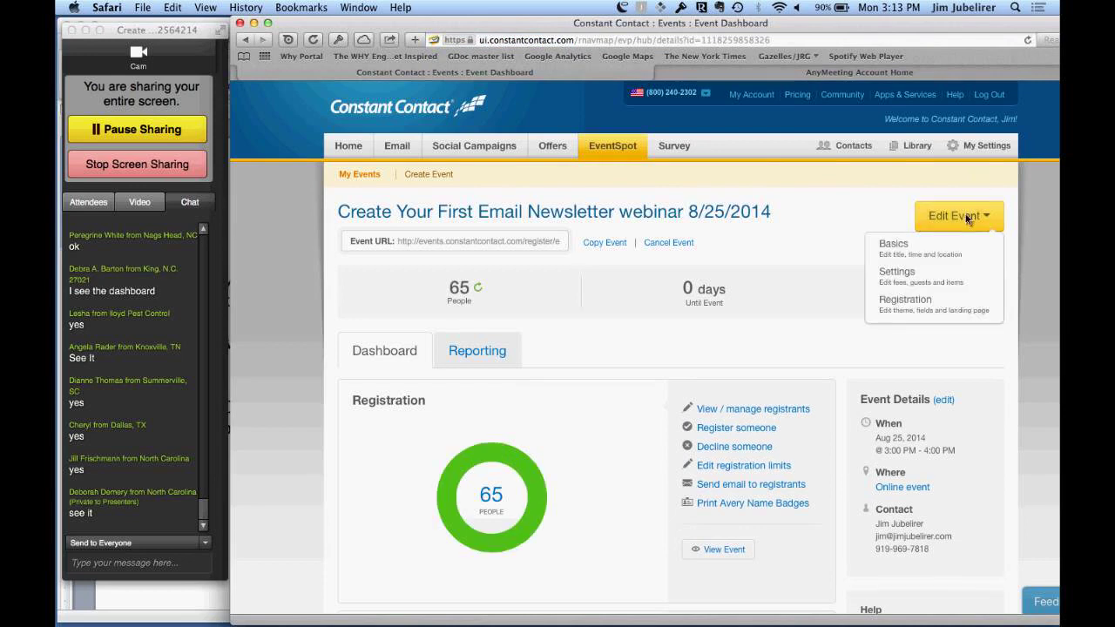
click(899, 307)
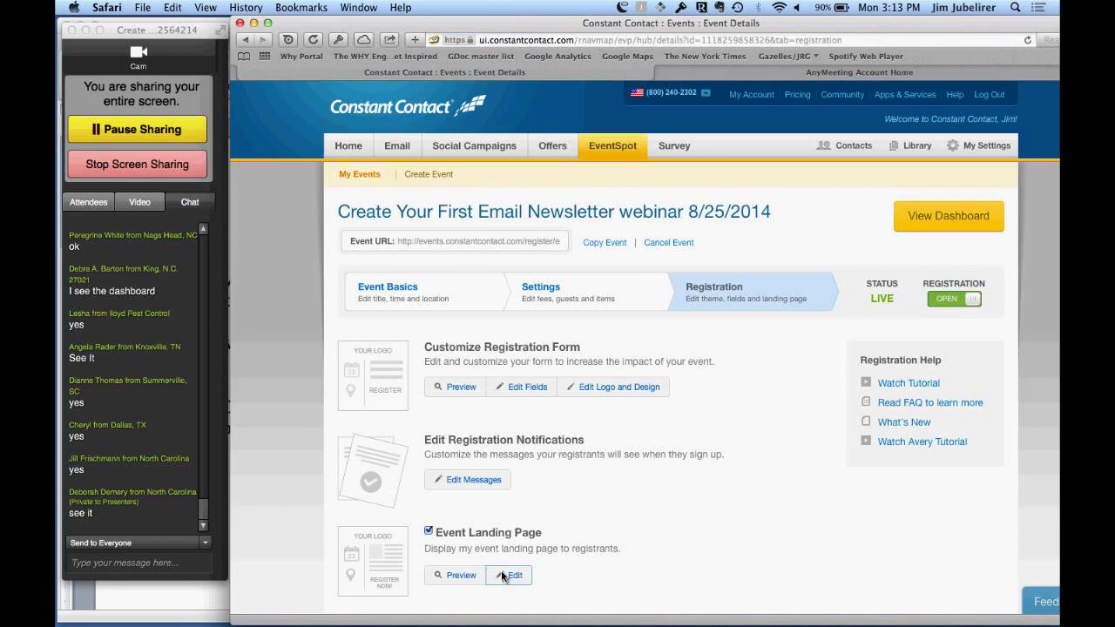
click(503, 573)
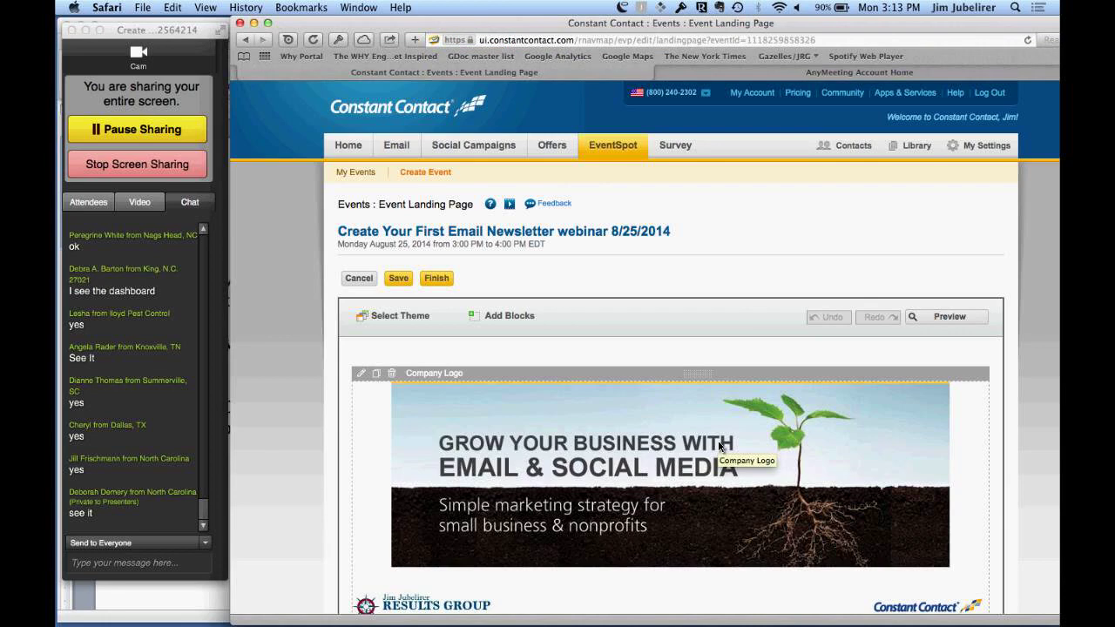
Step: Scroll through the landing page editor, then head back to EventSpot, prompting the save warning
scroll(719, 445, down, 3)
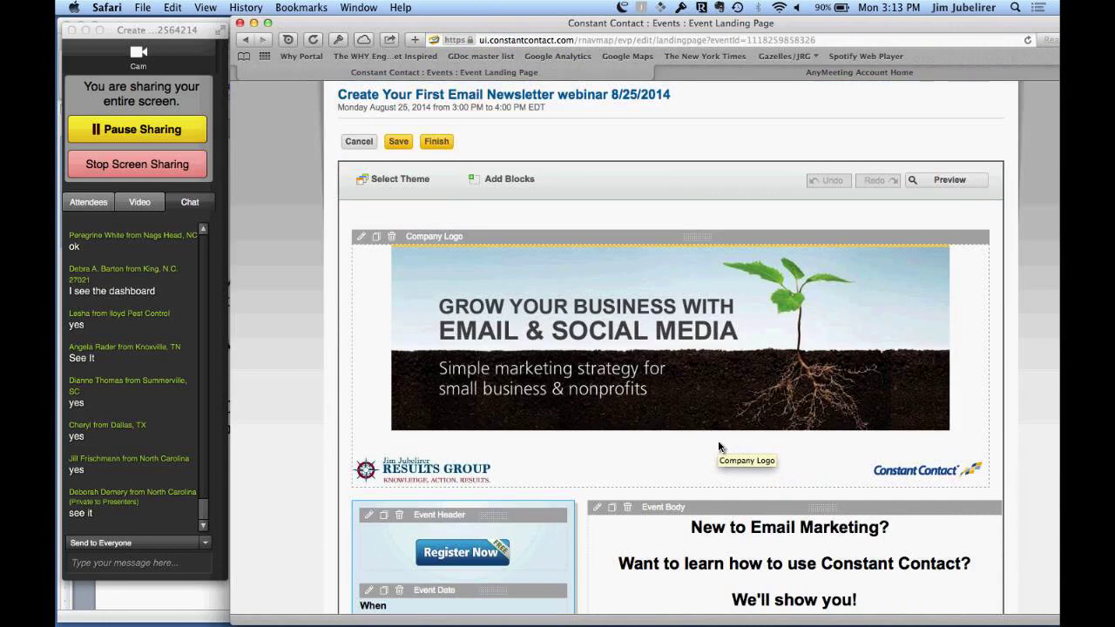
scroll(719, 446, down, 7)
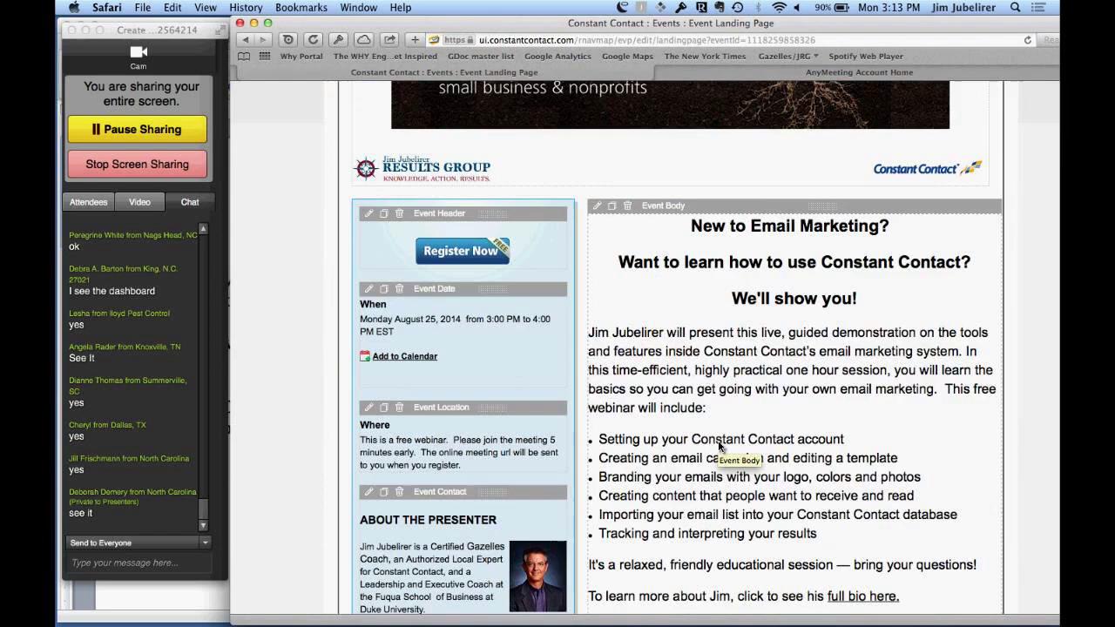
scroll(719, 446, down, 2)
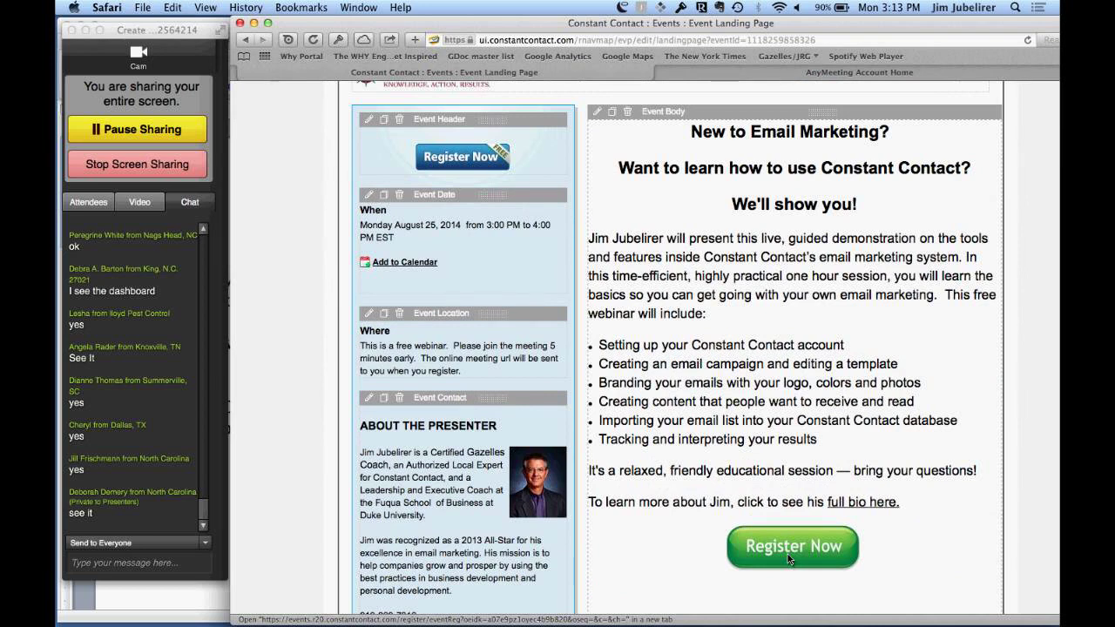
scroll(788, 553, up, 10)
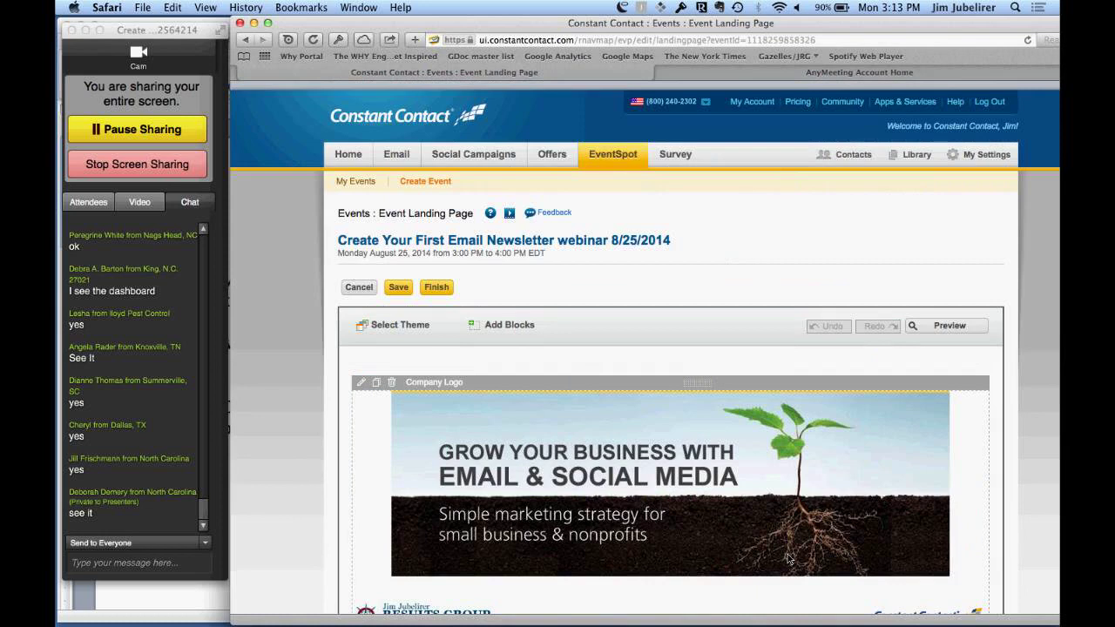
click(611, 154)
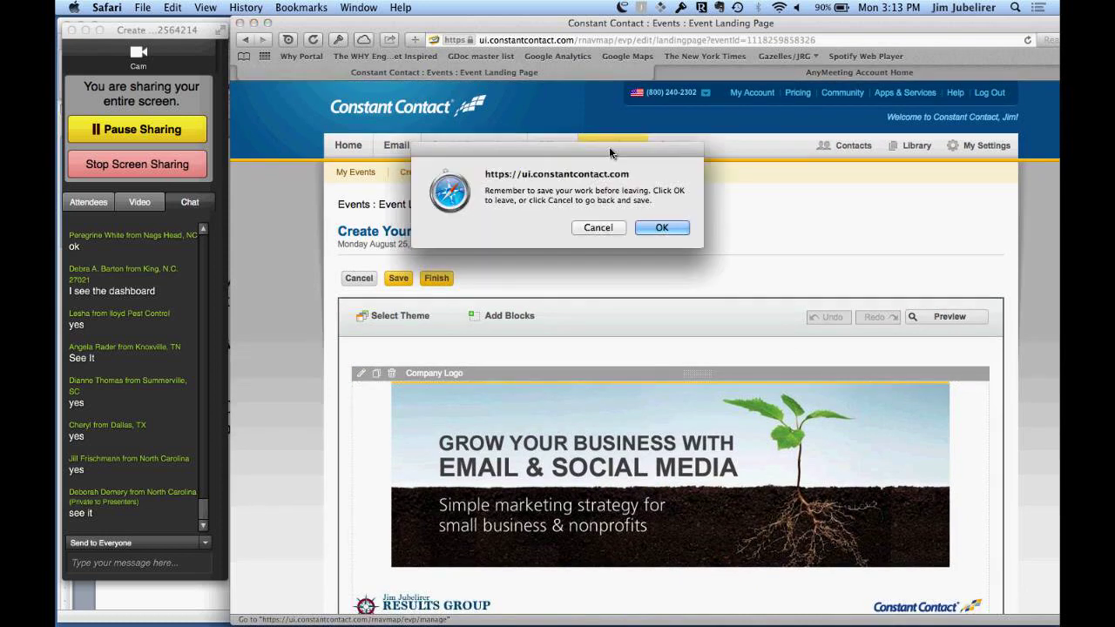
Step: Leave the landing page editor without saving and go to the Contacts section
click(662, 228)
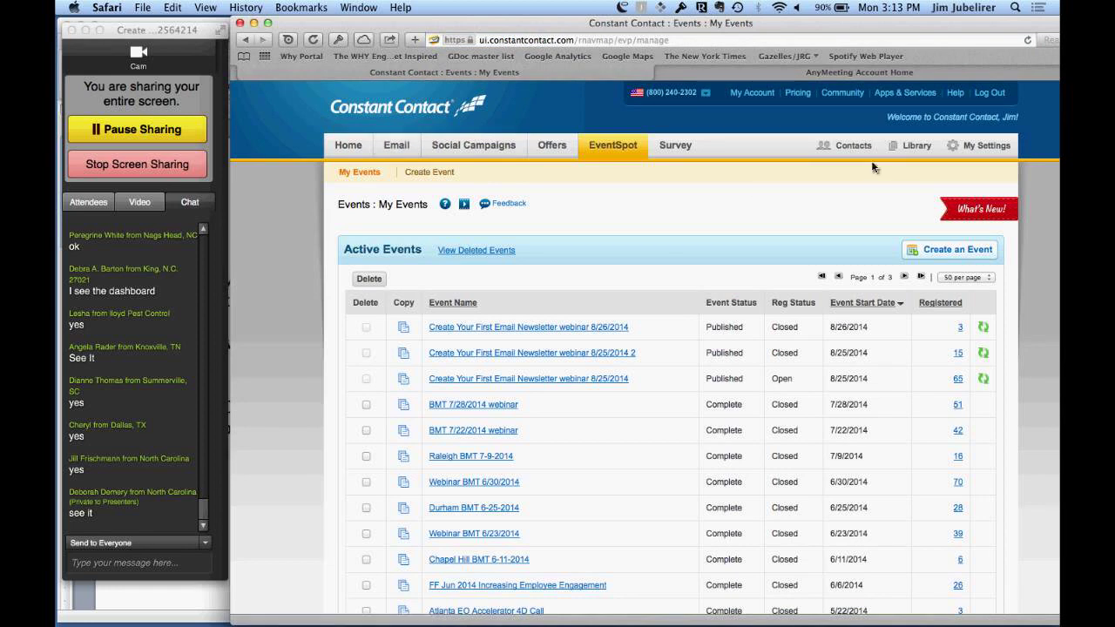
click(851, 147)
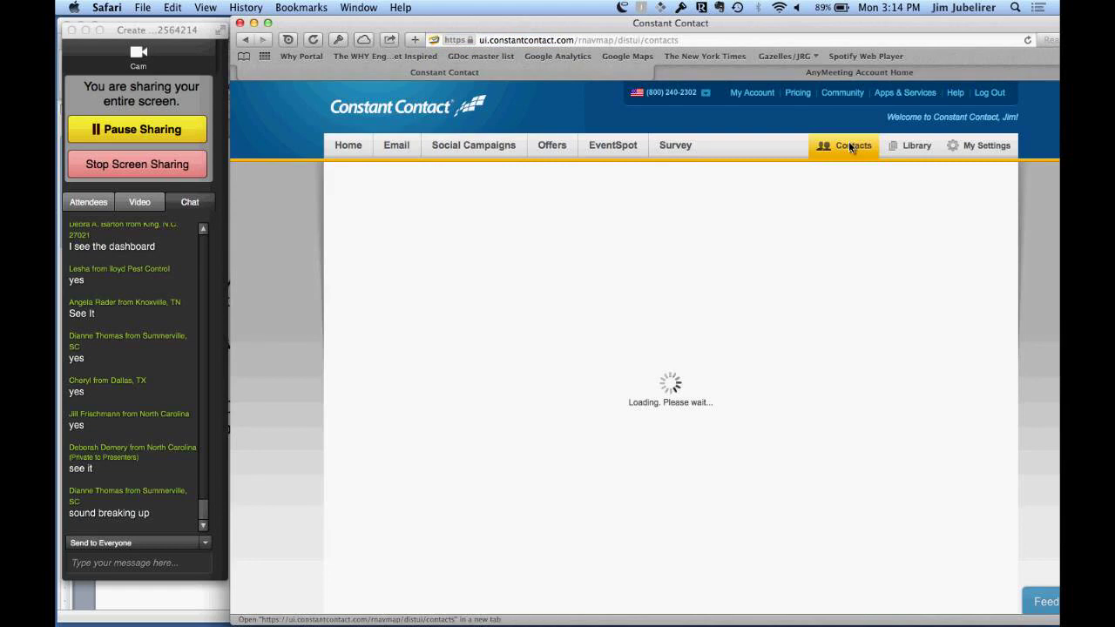
Step: Let Contact Management load with 4264 active contacts and show the Add Contacts options
key(ctrl+Tab)
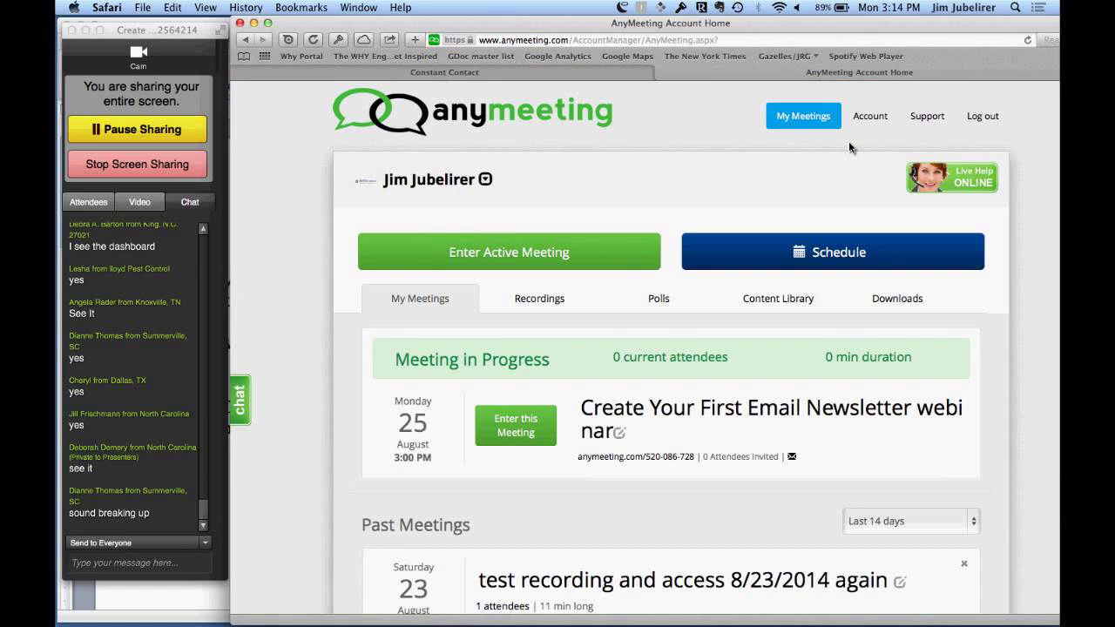
key(ctrl+Tab)
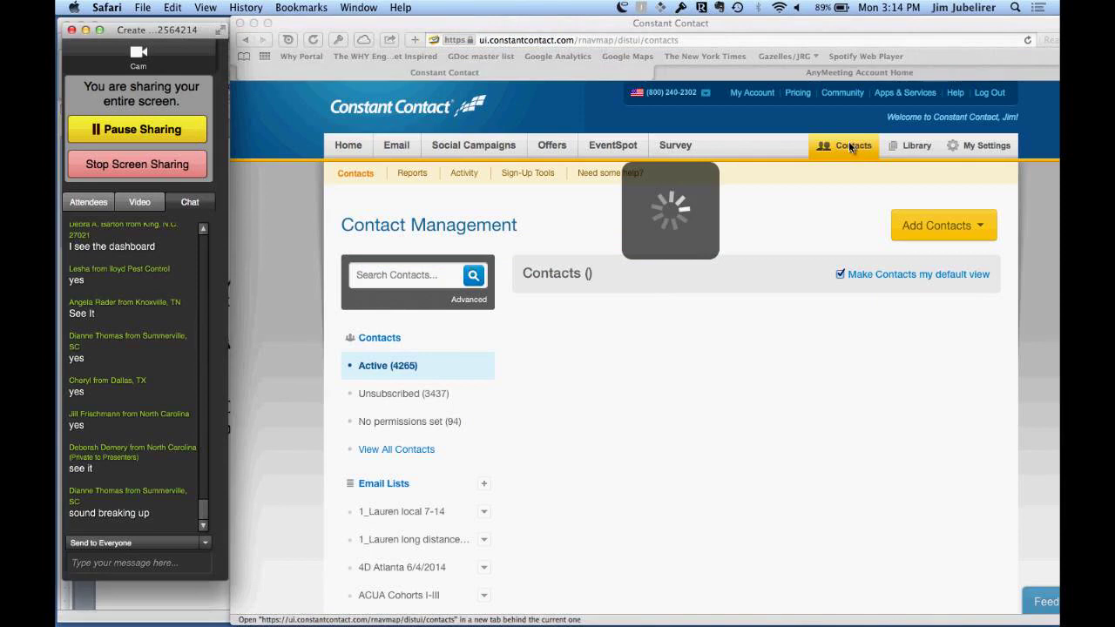
click(849, 147)
click(98, 67)
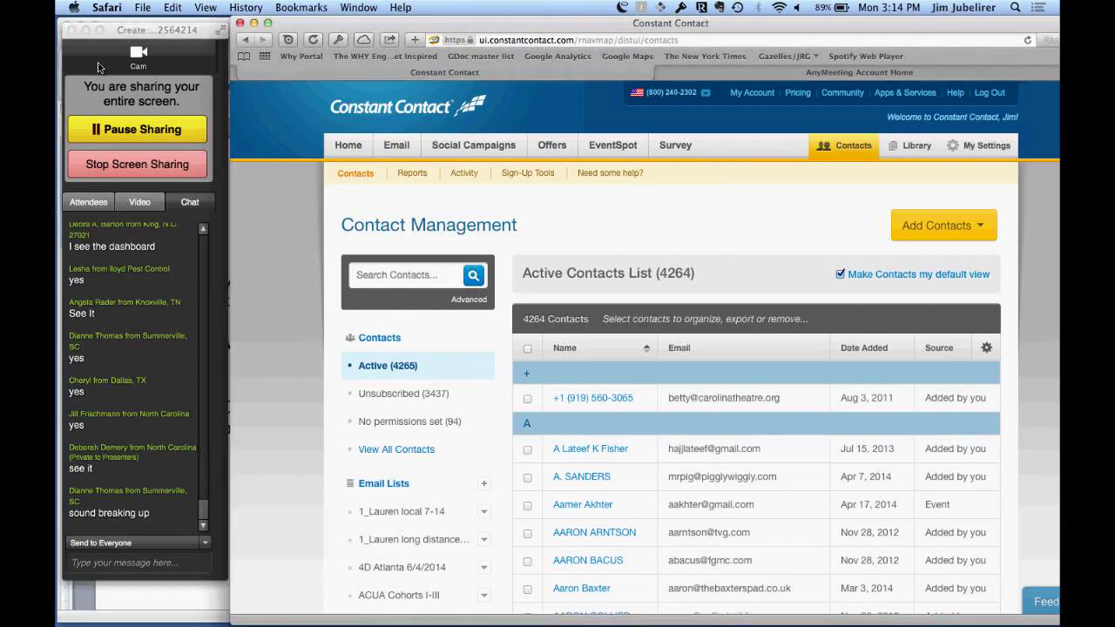
click(99, 67)
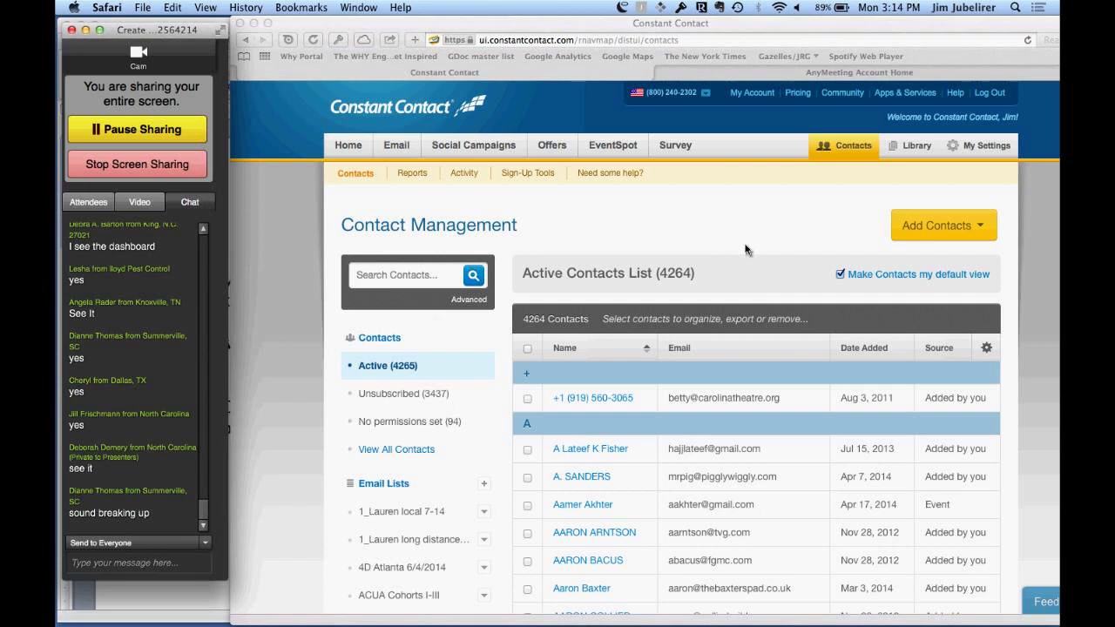
click(979, 229)
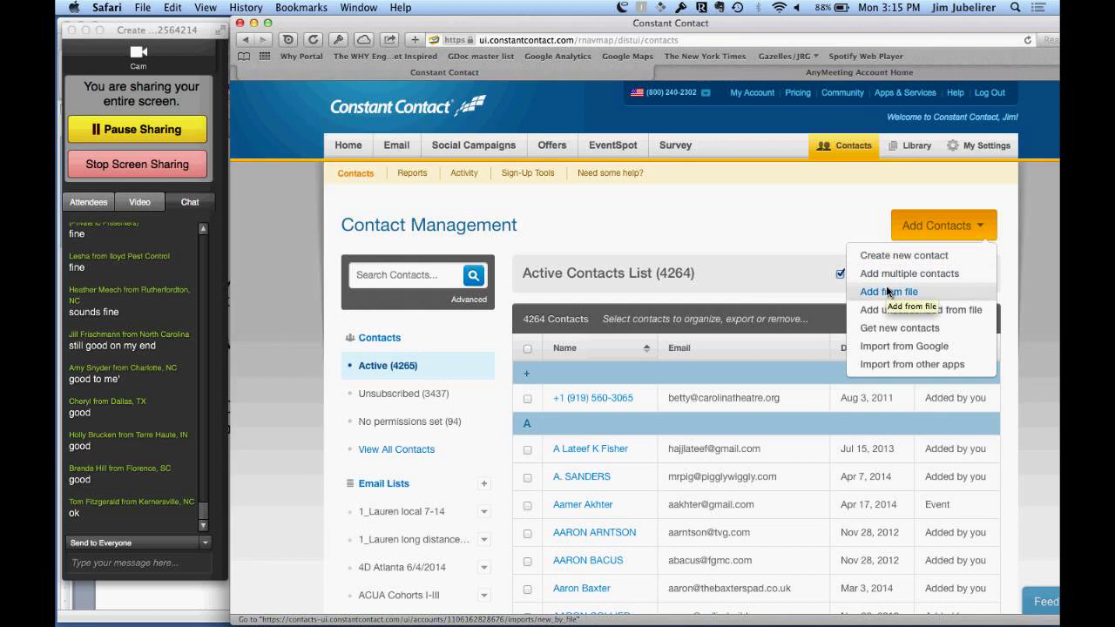
Step: Choose Add from file for contacts, then bring the AnyMeeting sharing window to full screen
click(888, 292)
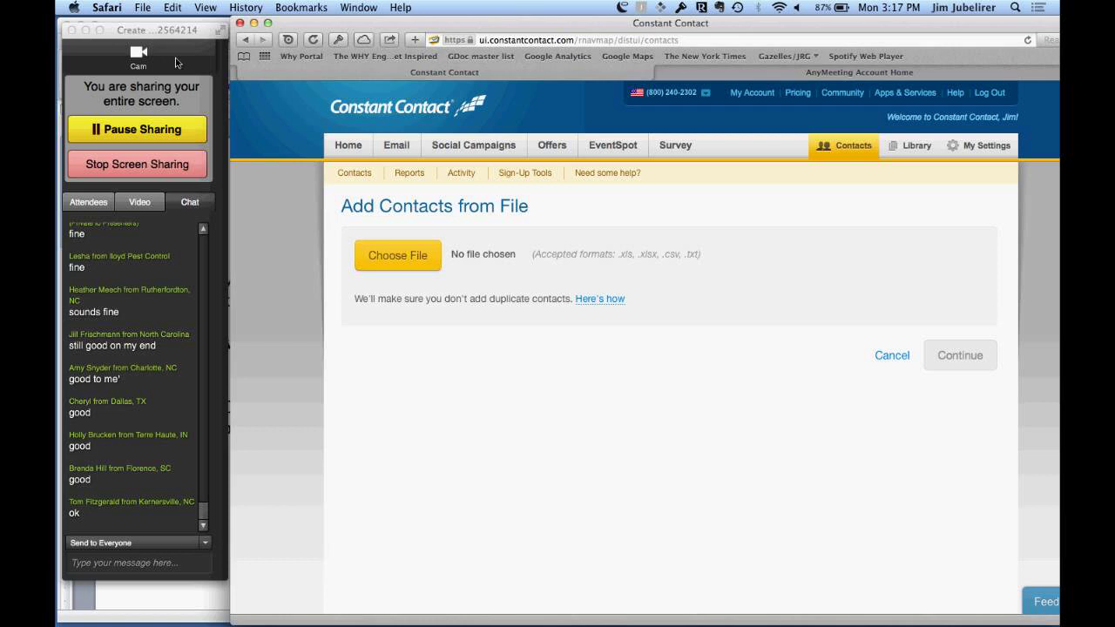
click(221, 39)
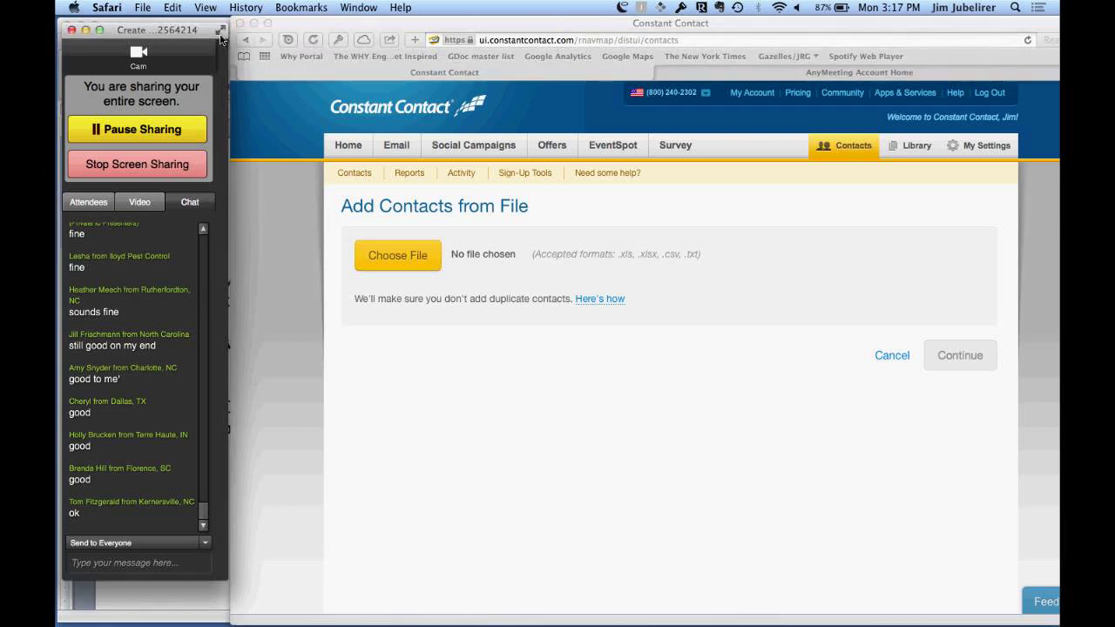
click(221, 36)
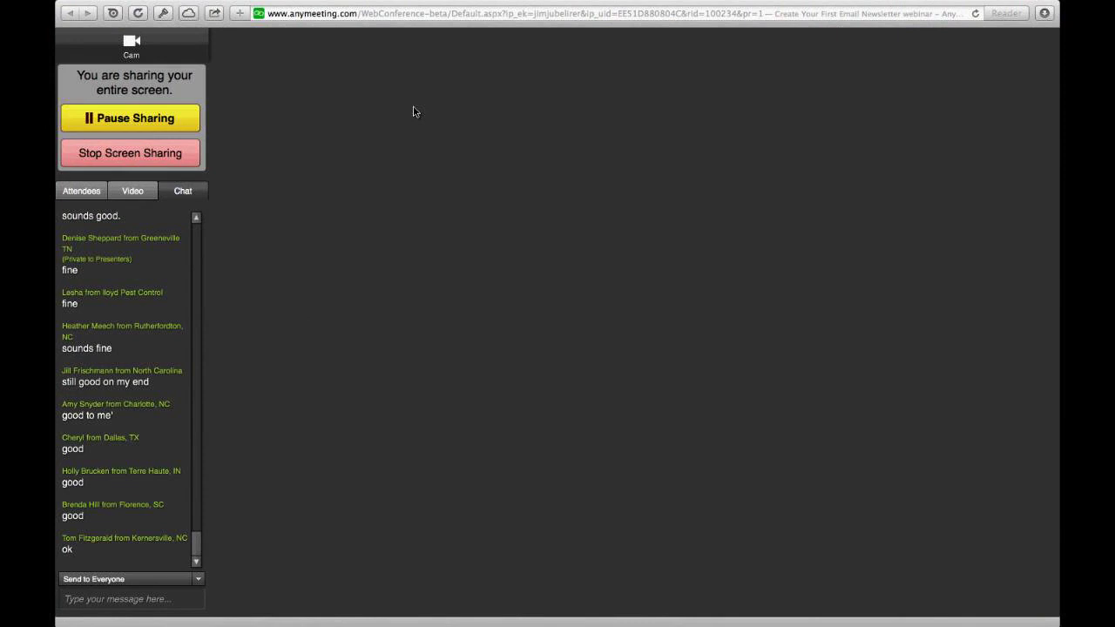
Step: Return from the full-screen meeting to Safari and show AnyMeeting's Account Home with the meeting in progress
key(super+Tab)
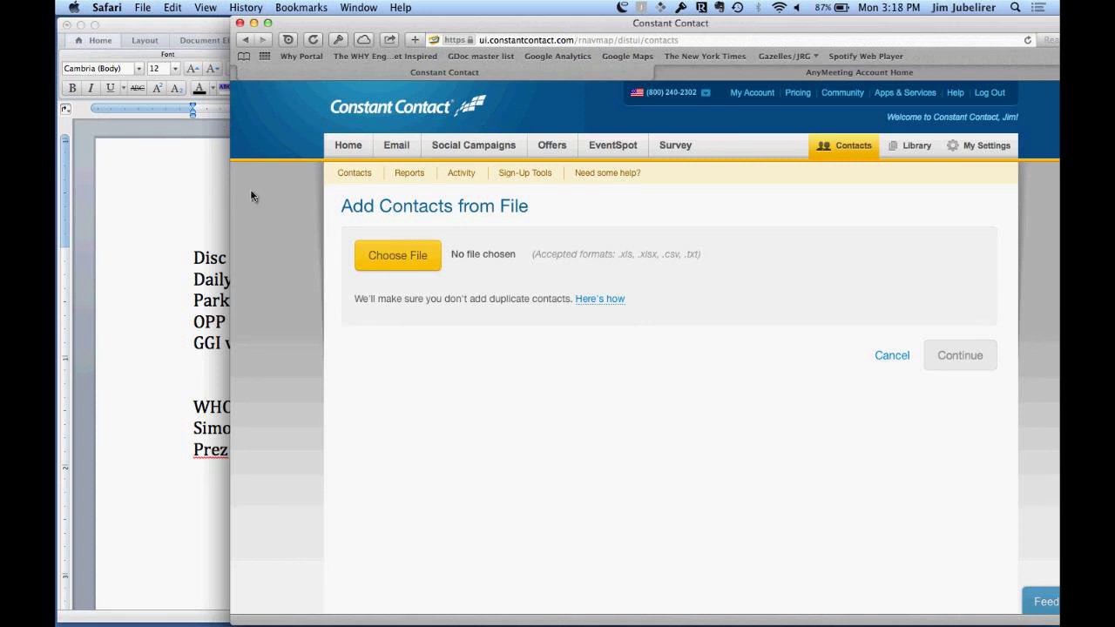
mouse_move(451, 618)
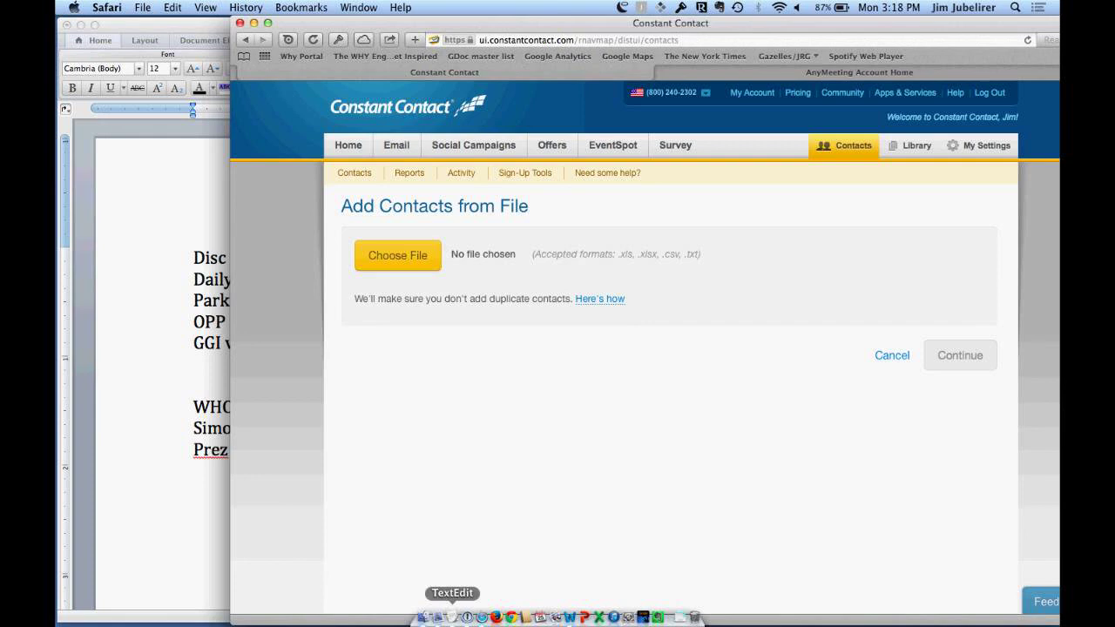
key(ctrl+Right)
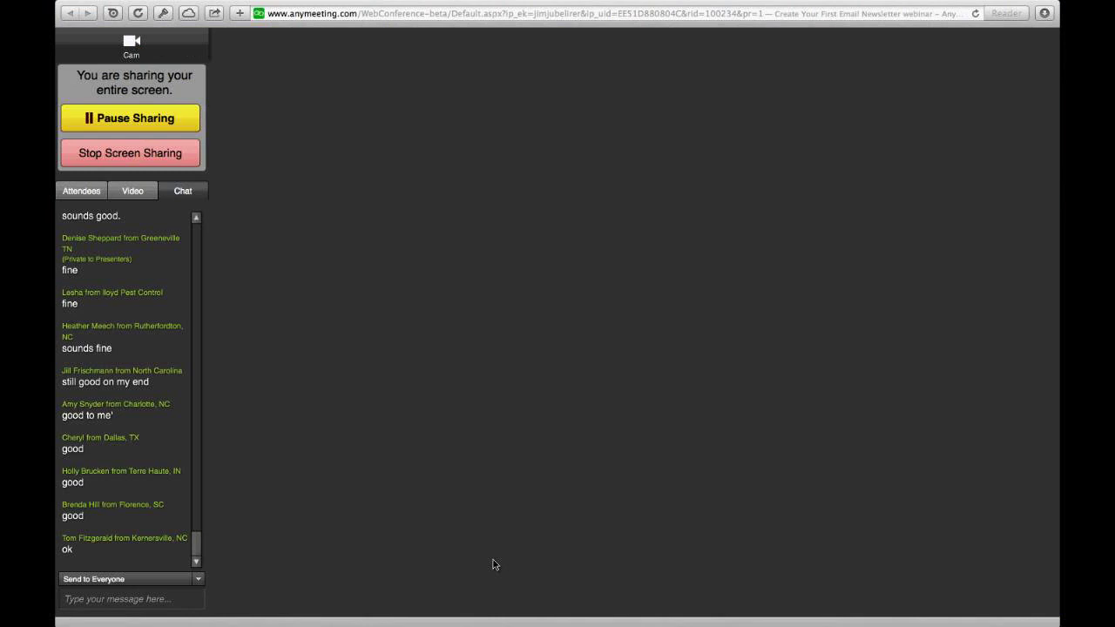
key(super+Tab)
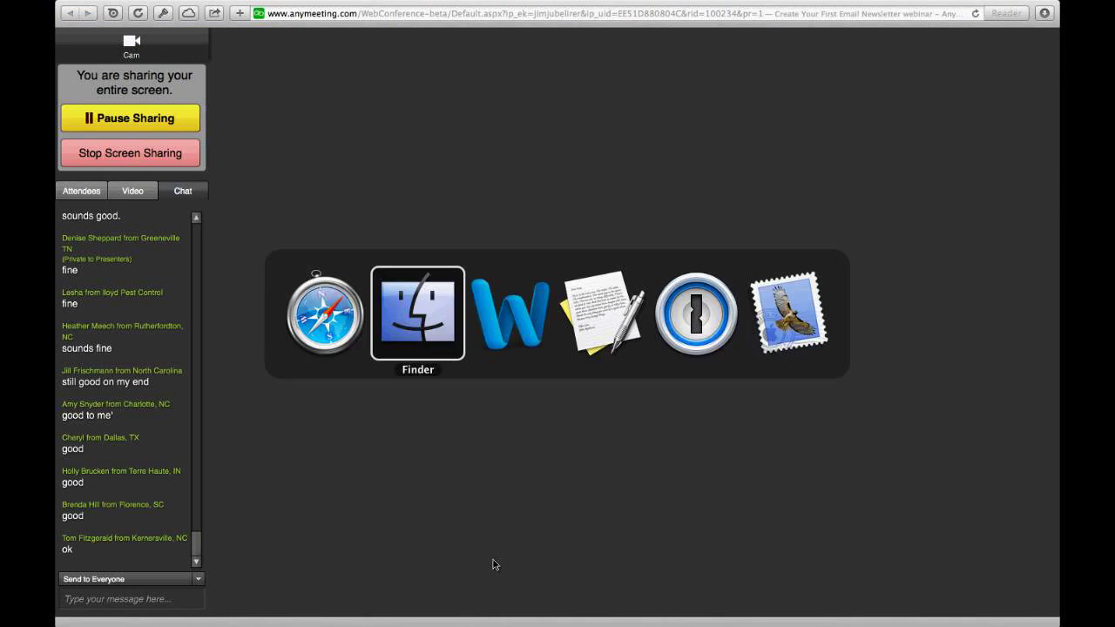
key(ctrl+Left)
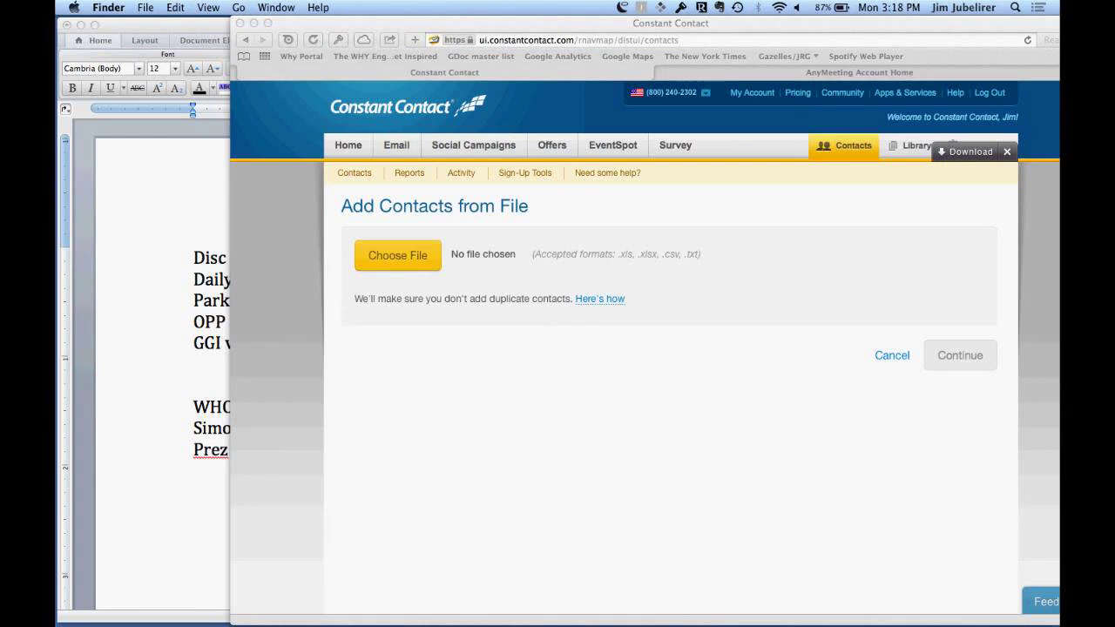
click(482, 617)
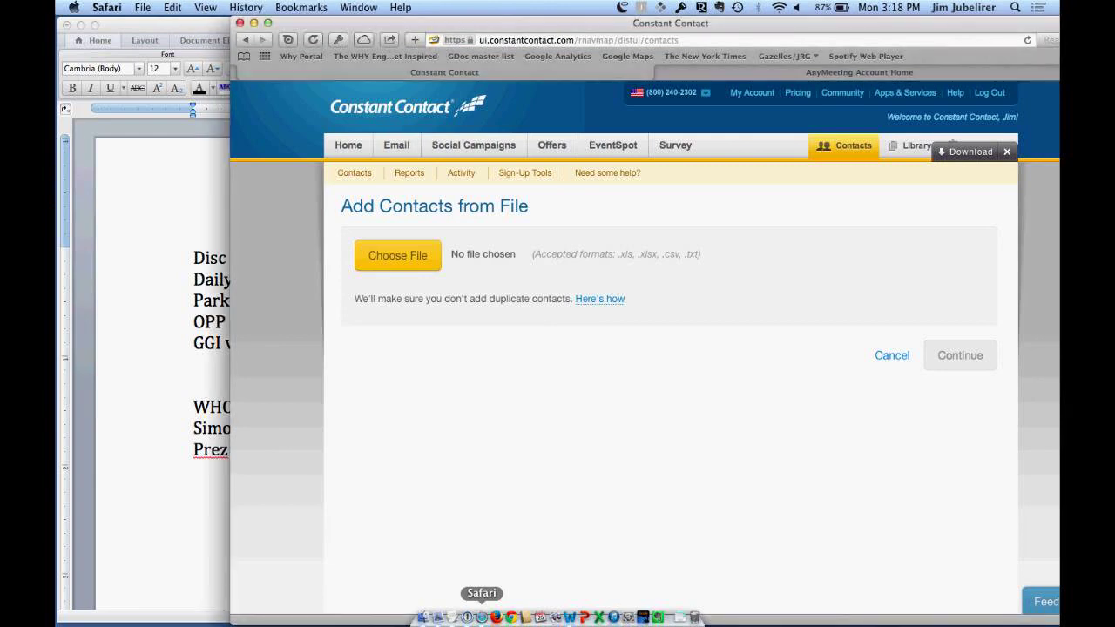
click(858, 76)
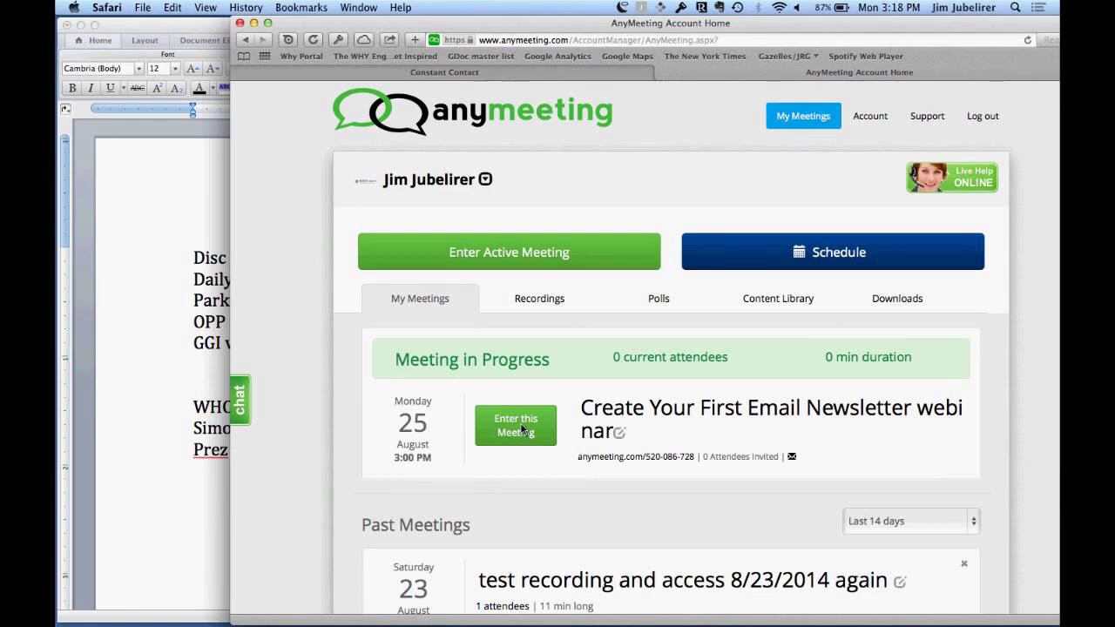
Step: From the AnyMeeting account page in Safari, enter the active meeting
click(571, 70)
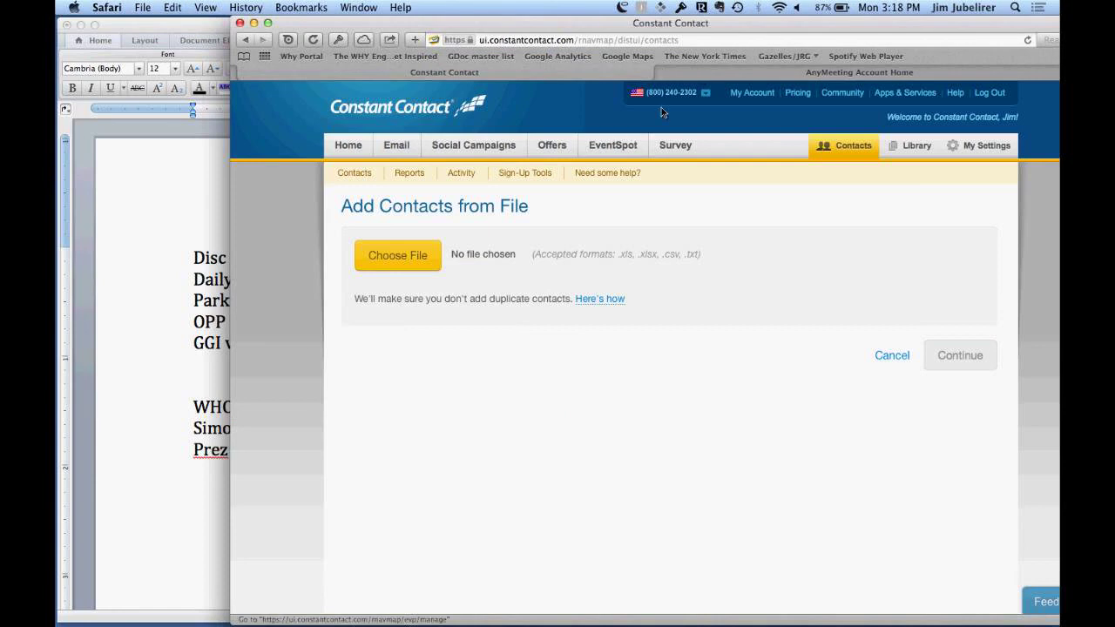
click(702, 77)
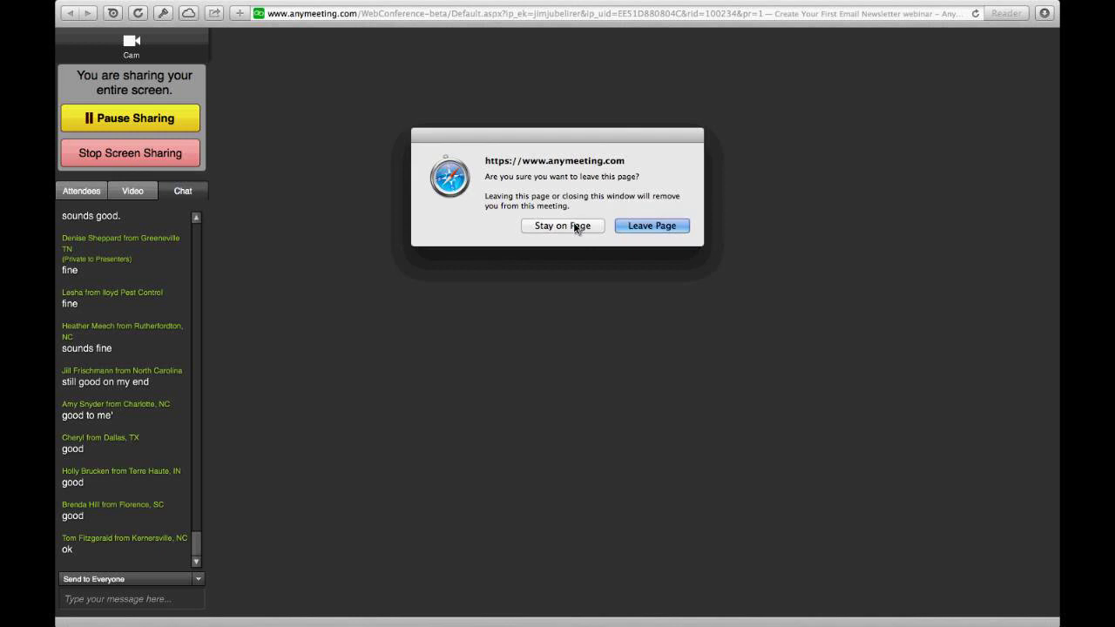
click(575, 226)
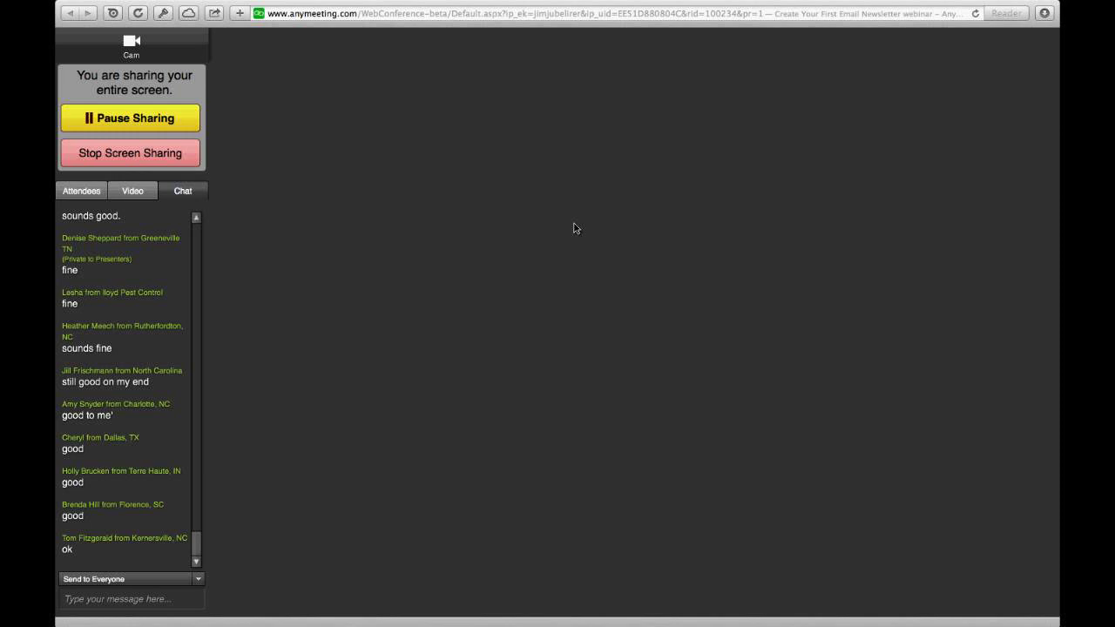
Step: Move between the AnyMeeting and Constant Contact pages, then return to the full-screen meeting window
key(super+Tab)
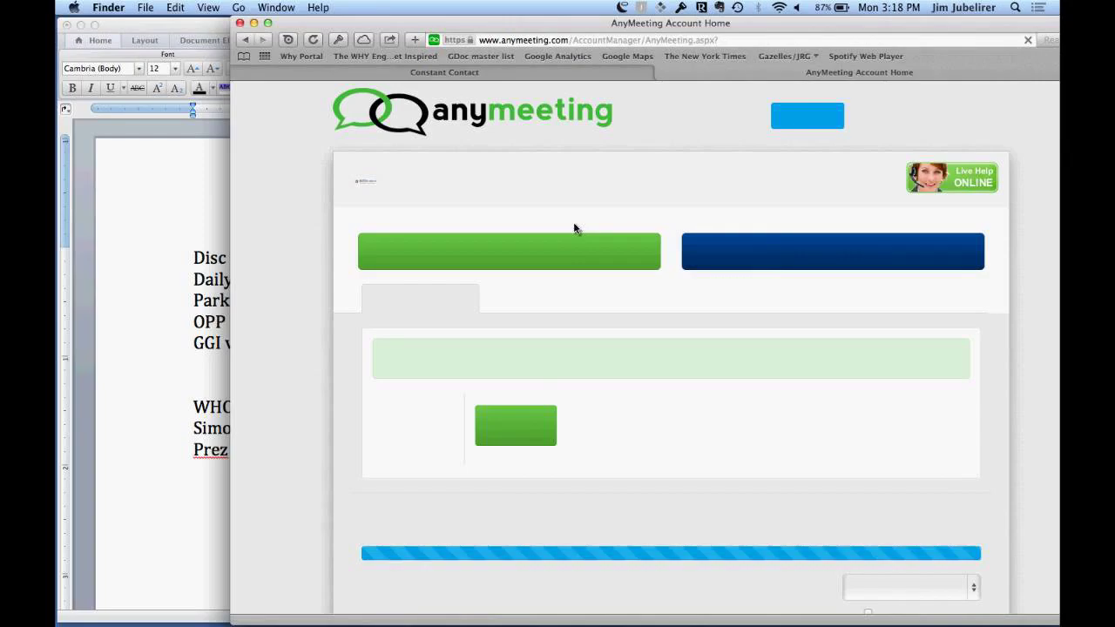
click(576, 229)
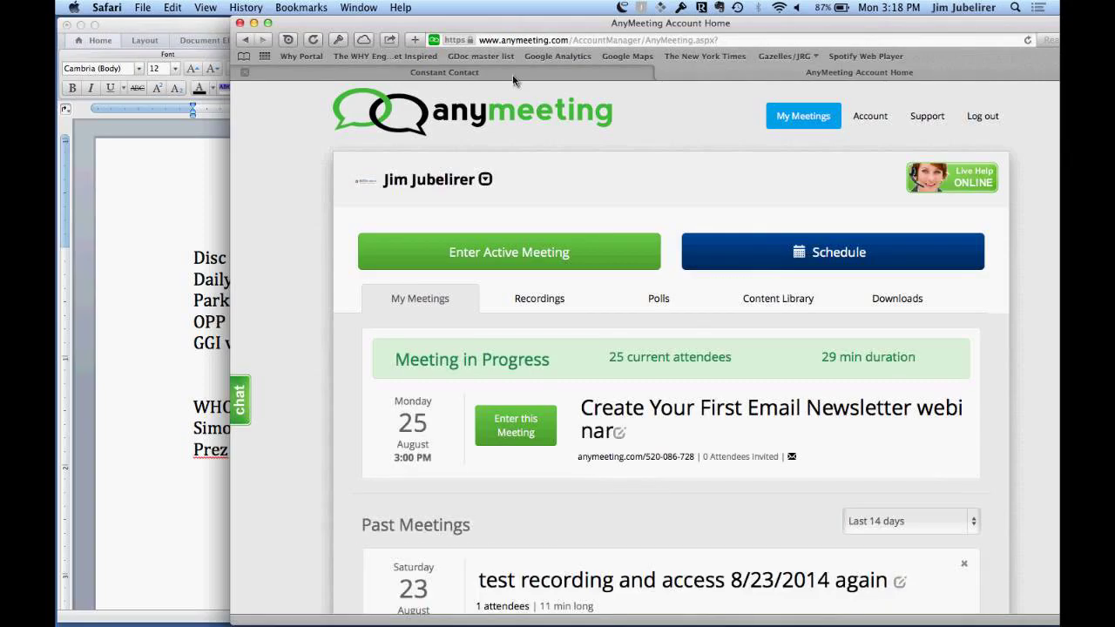
click(512, 73)
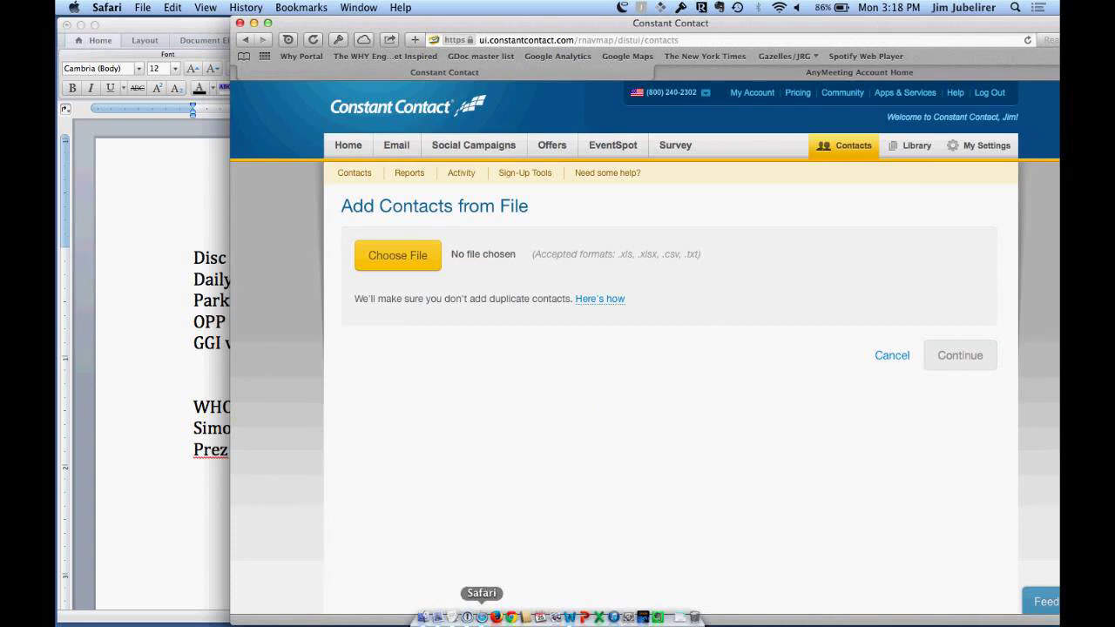
click(480, 616)
key(ctrl+Right)
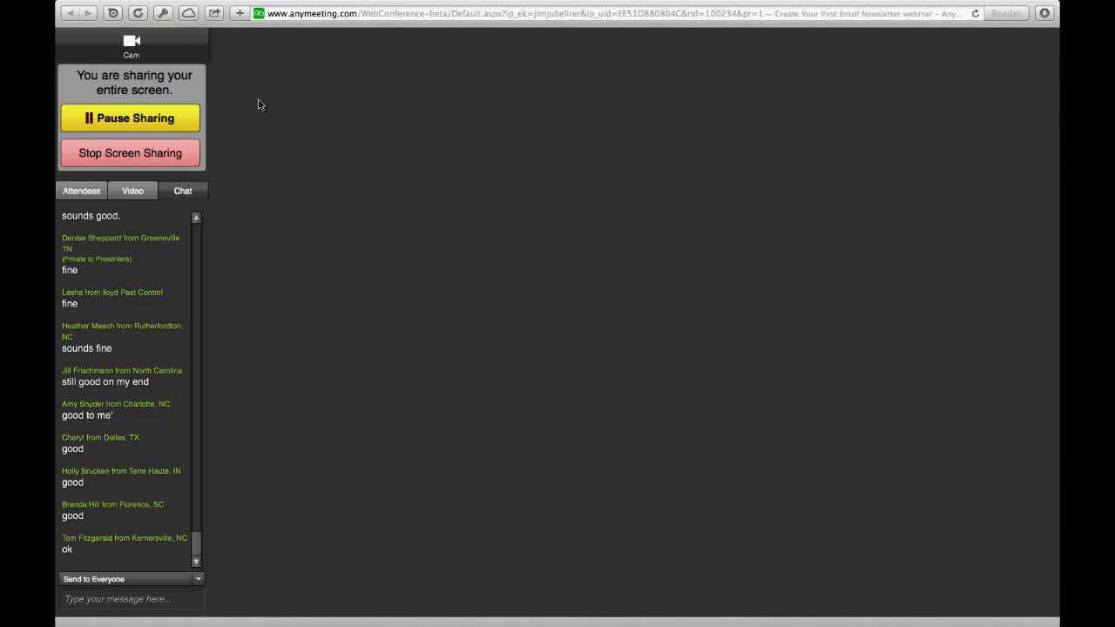
click(75, 193)
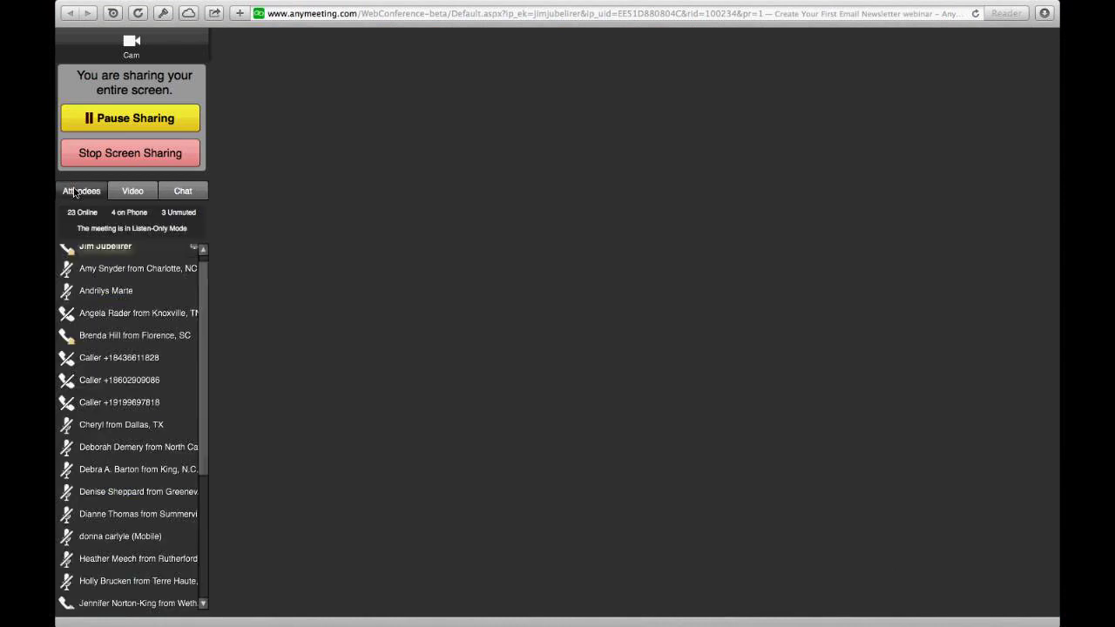
click(189, 197)
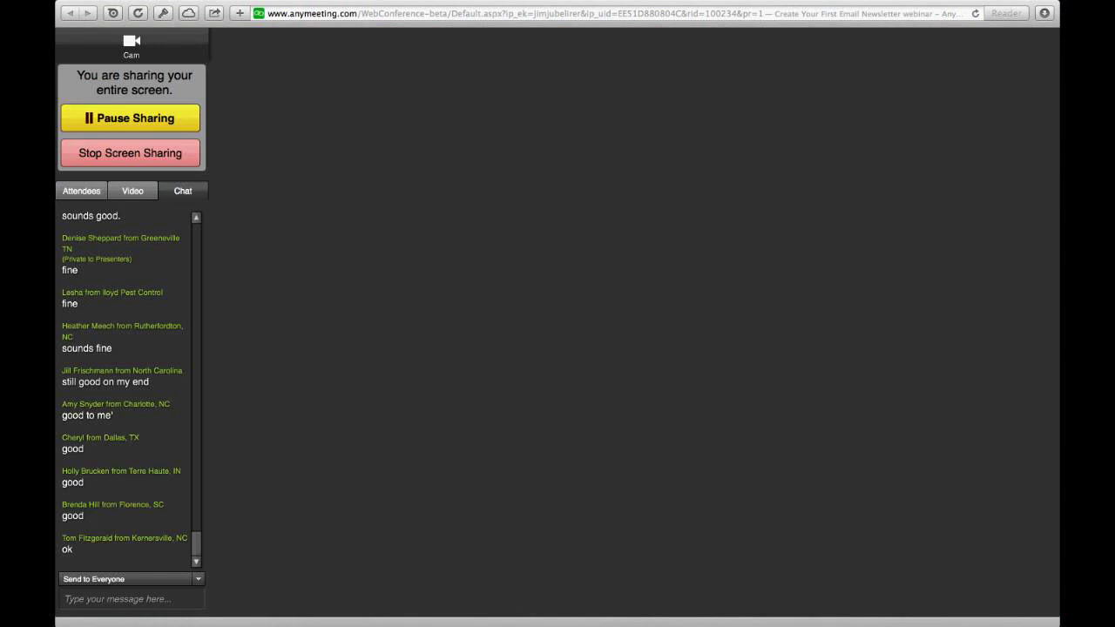
key(super+Tab)
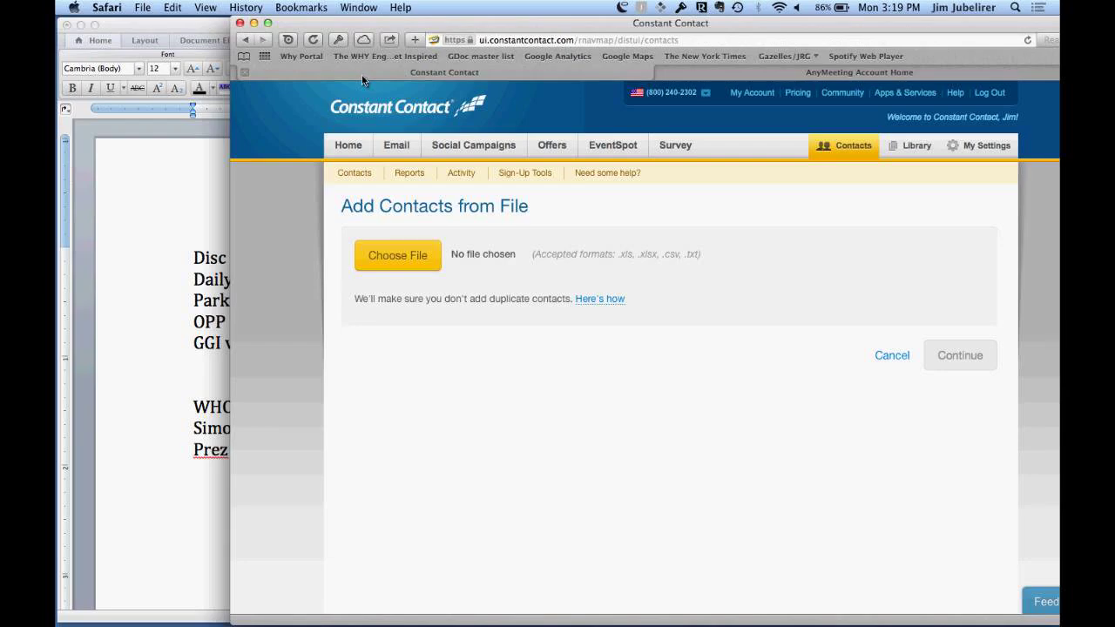
Step: Switch between Finder and Safari, then show the AnyMeeting Account Home with the newsletter webinar in progress
key(super+Tab)
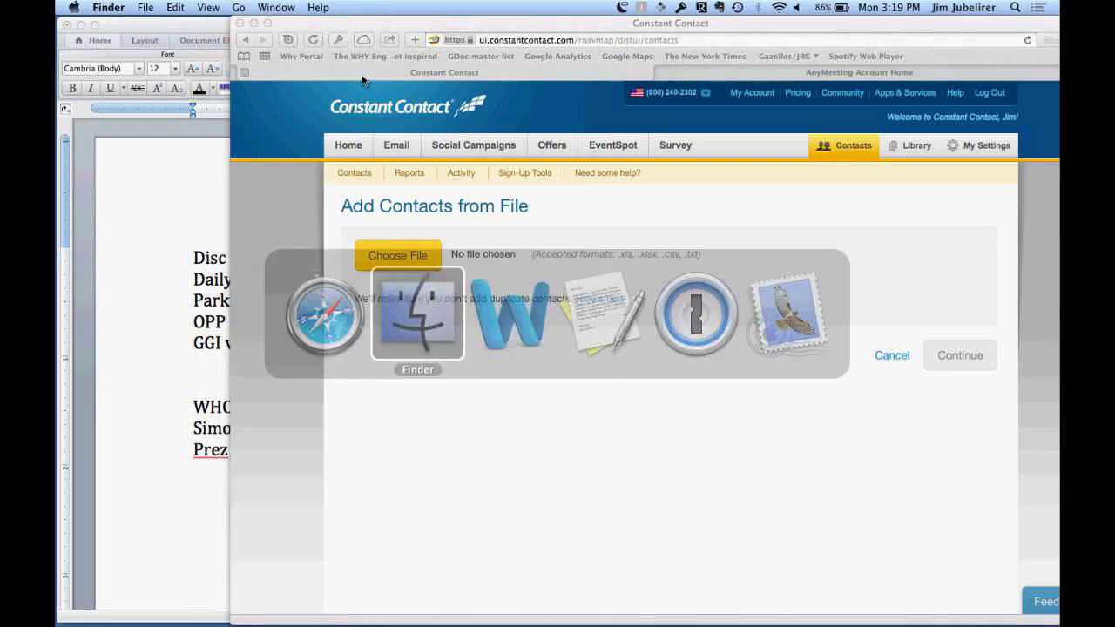
click(362, 80)
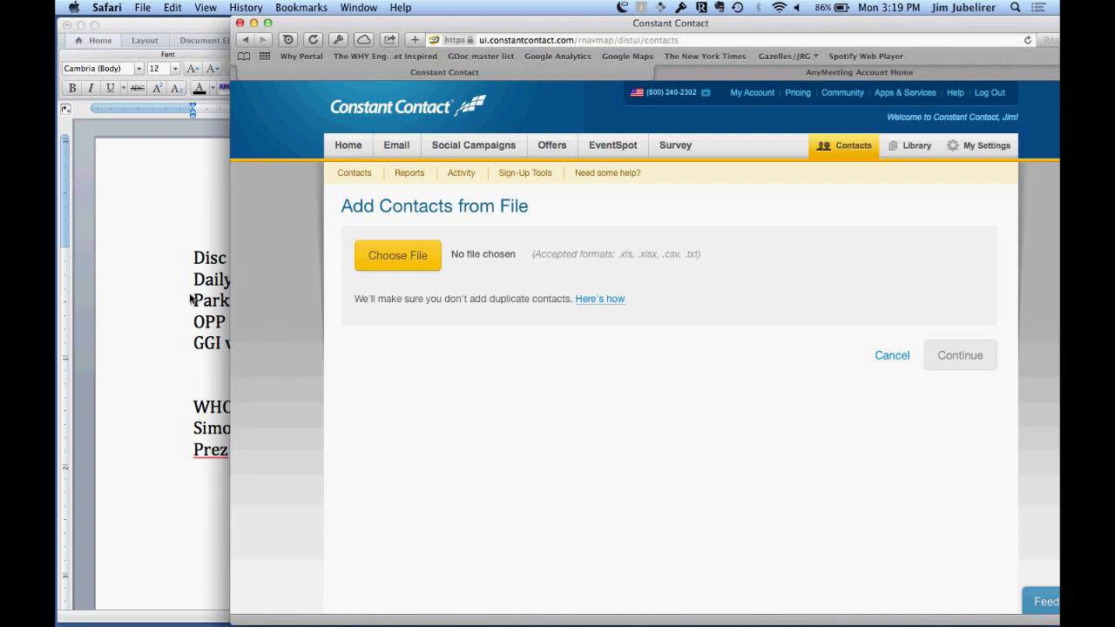
key(super+Tab)
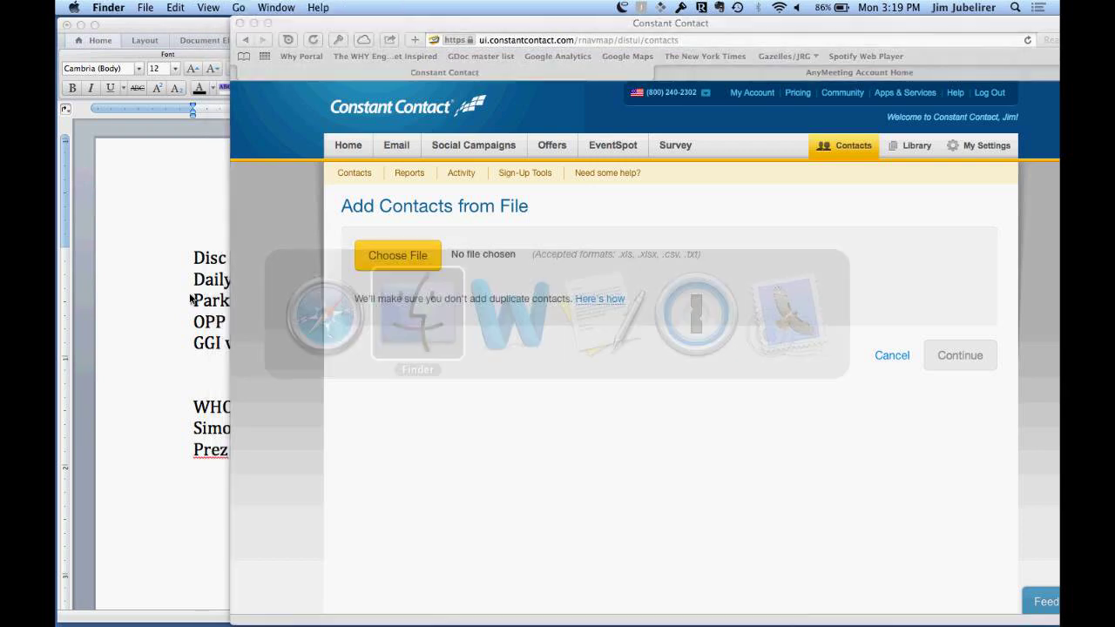
key(super+Tab)
key(super+Tab)
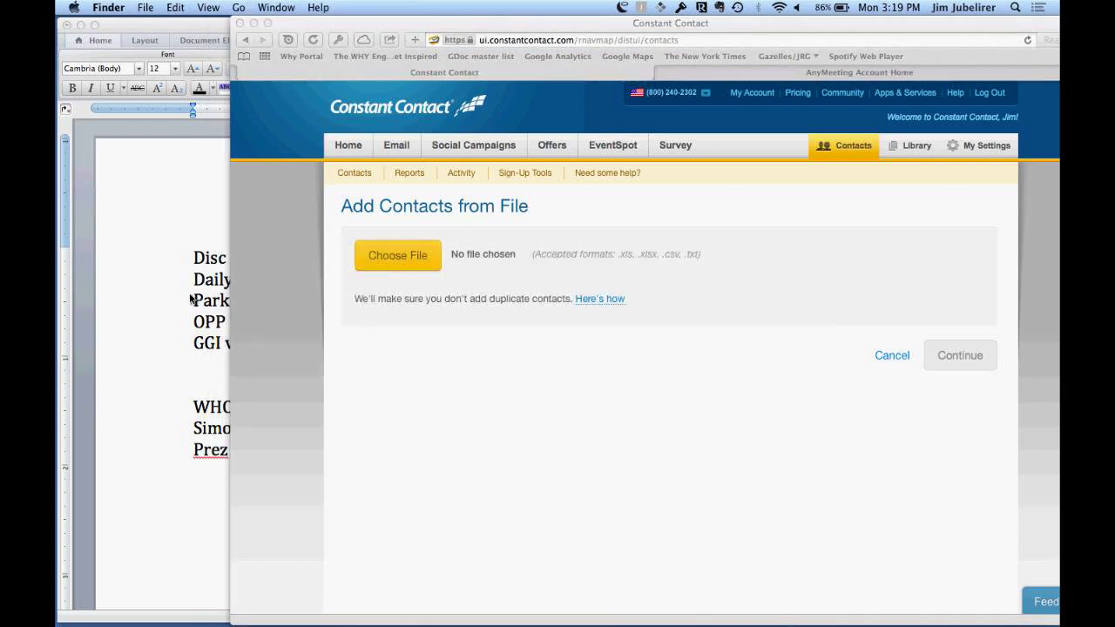
click(828, 76)
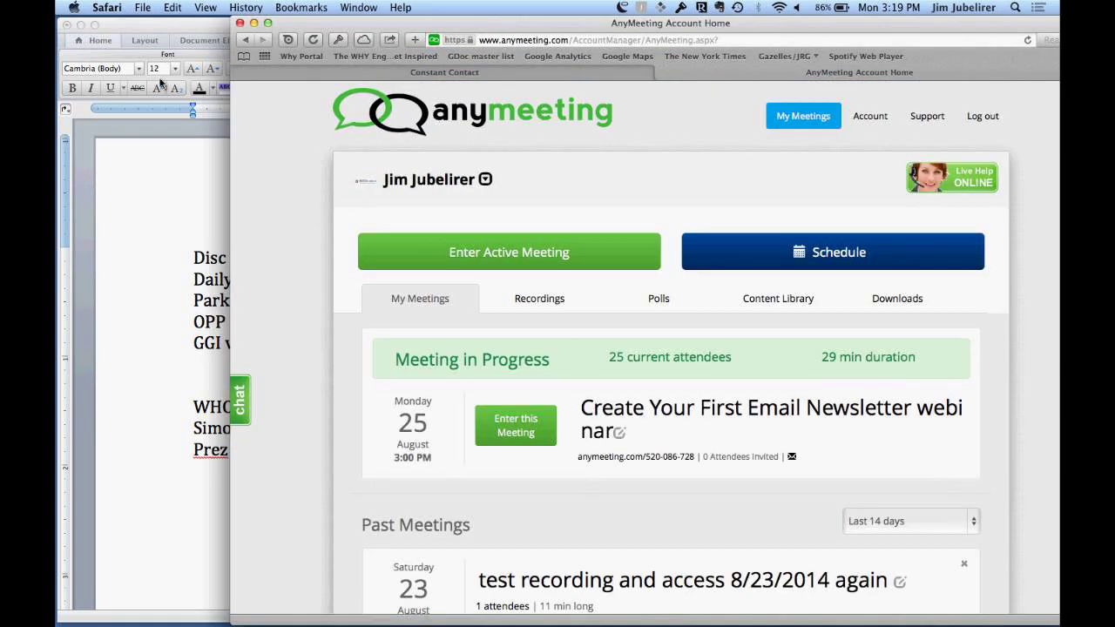
Step: Dismiss the Safari menu and return to Constant Contact's Add Contacts from File page
click(108, 8)
click(109, 9)
key(super+Tab)
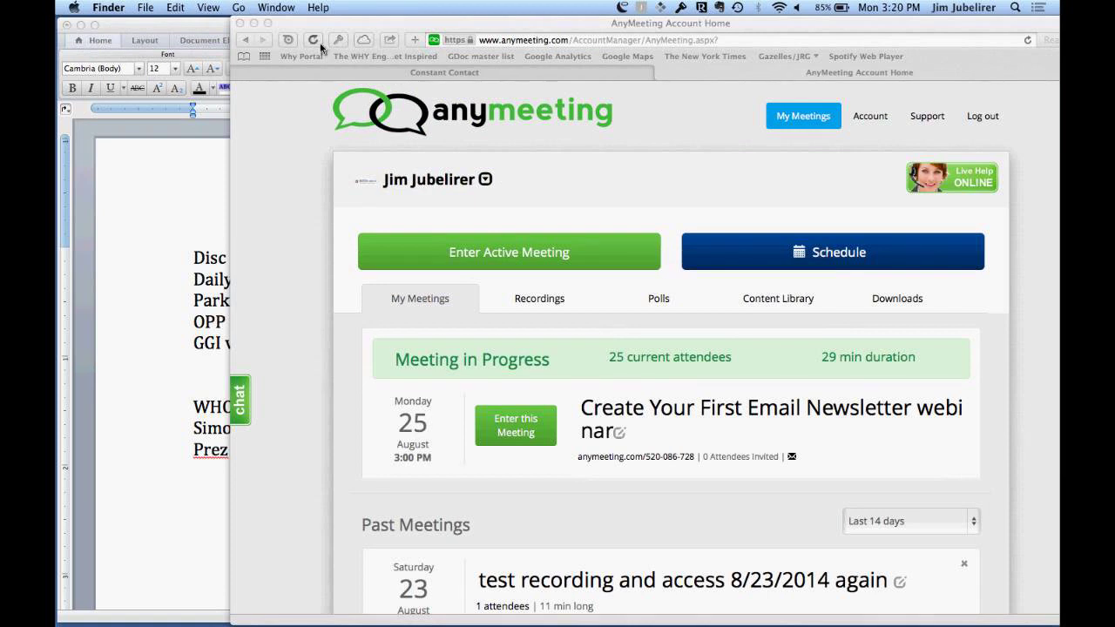
click(388, 70)
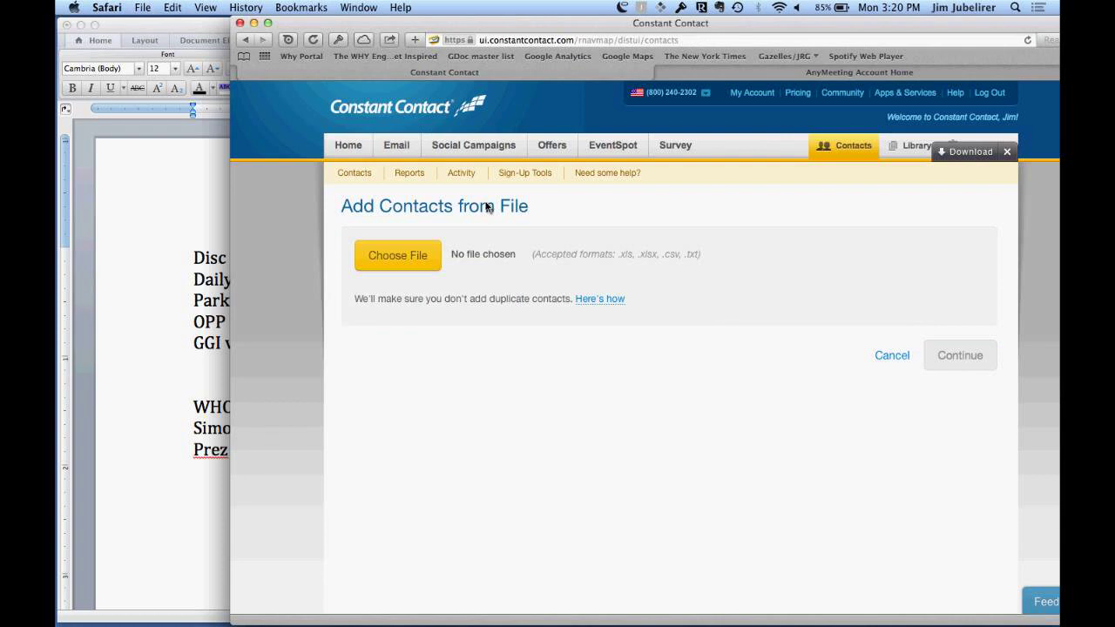
Step: Cancel the Add Contacts from File import
click(892, 355)
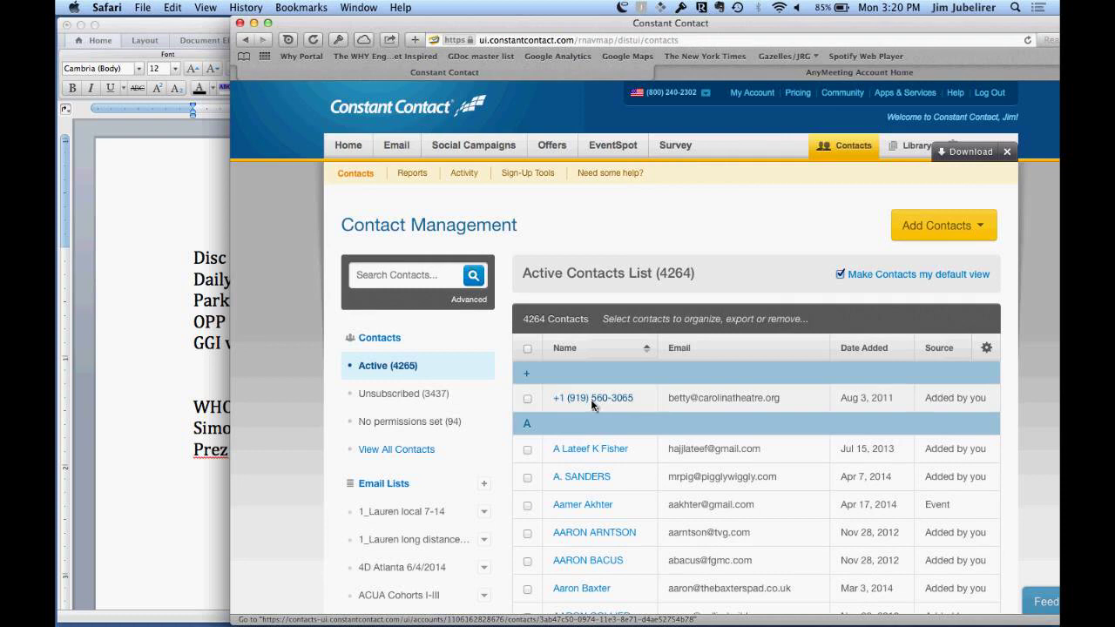
Step: Open a contact's detail page from the Active Contacts List
click(593, 589)
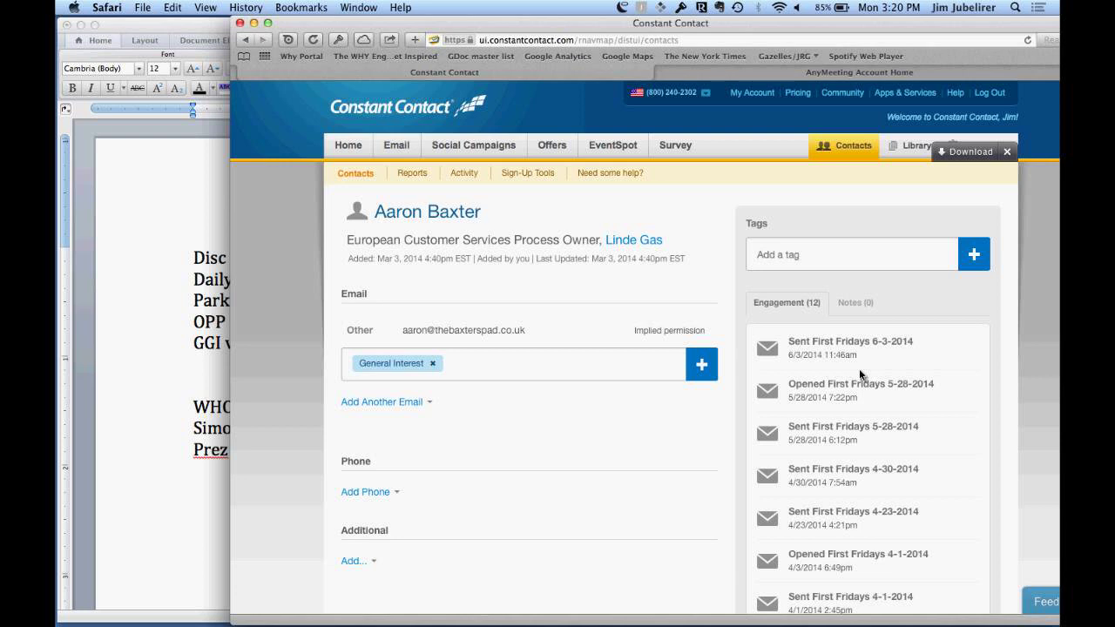
scroll(859, 375, down, 5)
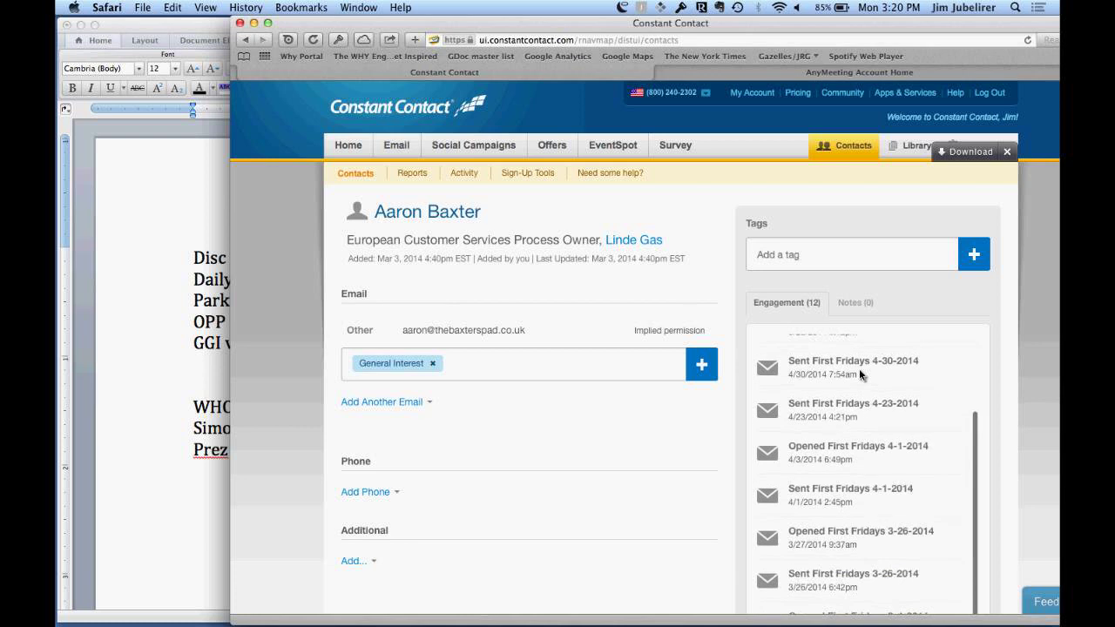
scroll(857, 379, down, 1)
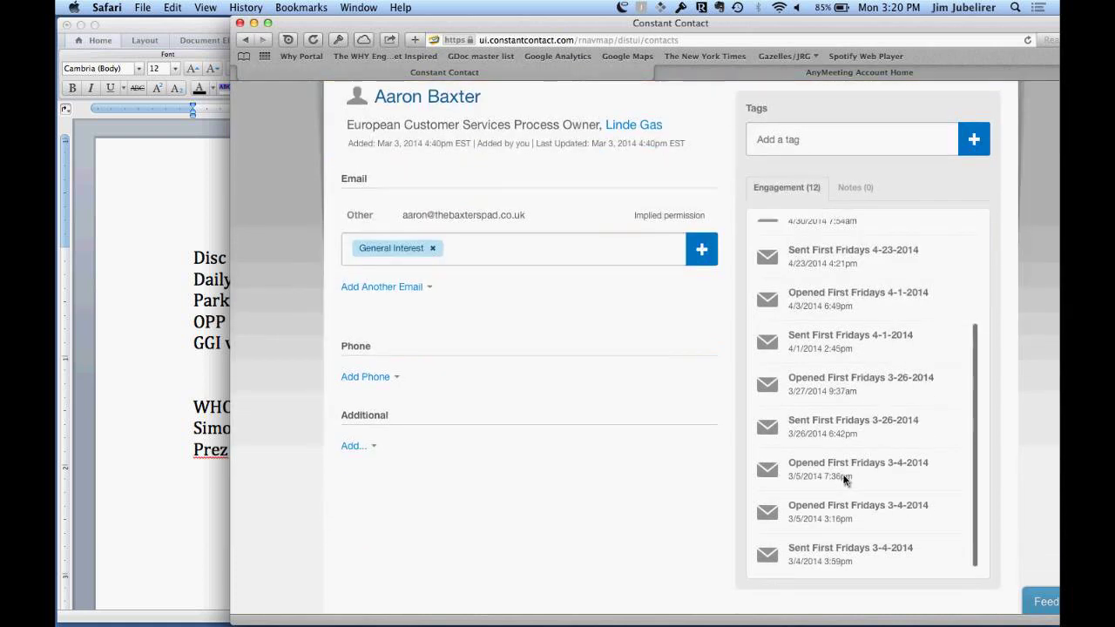
scroll(843, 479, up, 3)
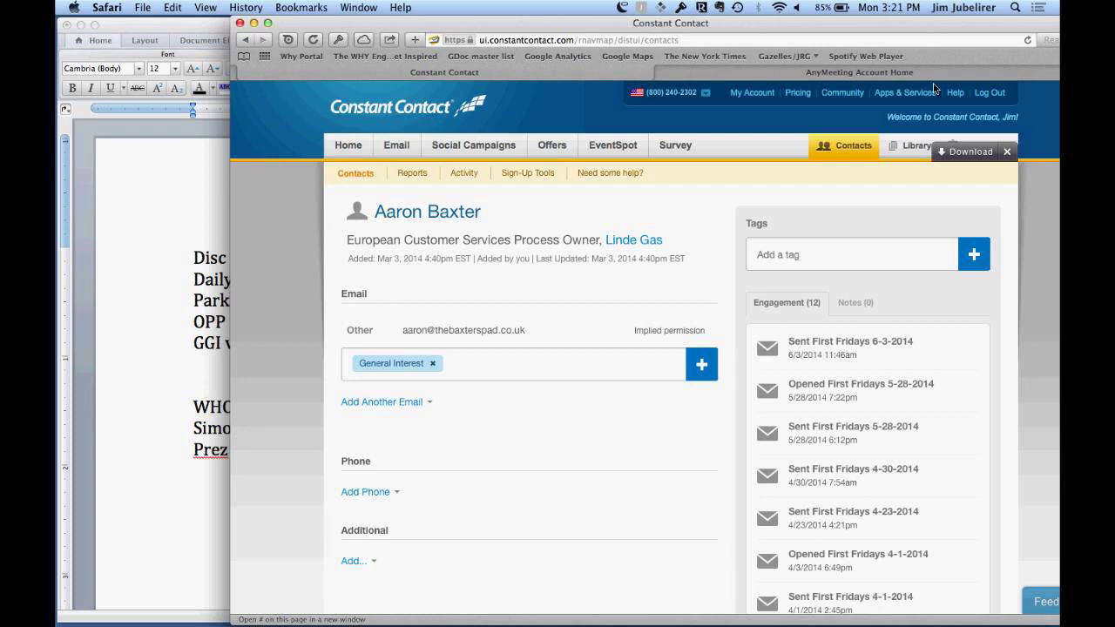
Step: Open the Library, look at the stock image gallery and My Computer upload, then cancel the upload
click(914, 147)
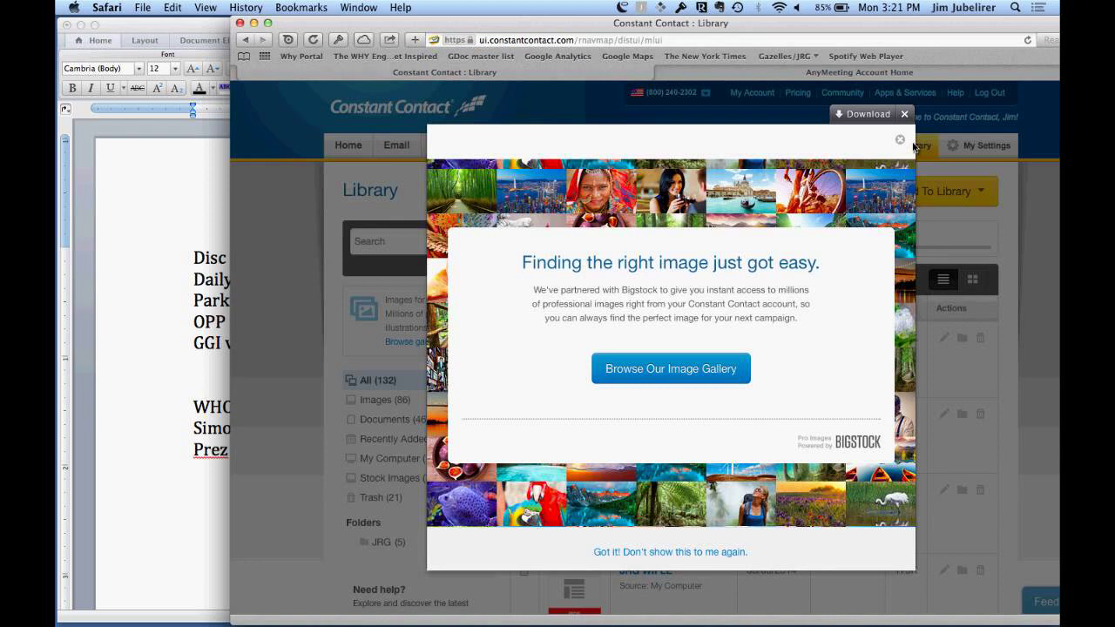
click(637, 377)
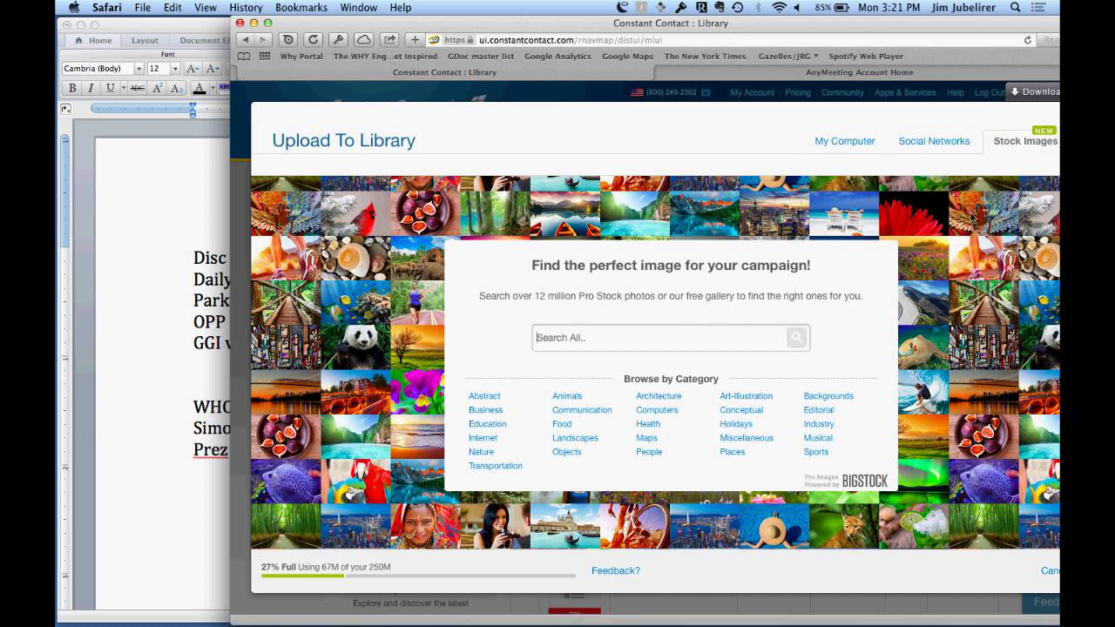
click(849, 146)
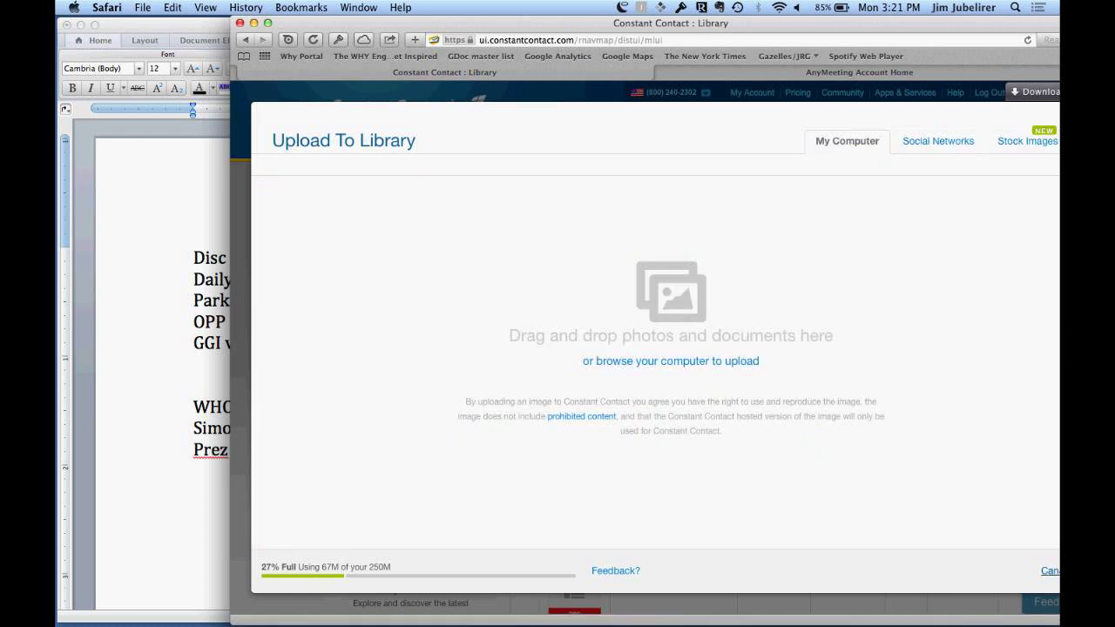
click(1050, 571)
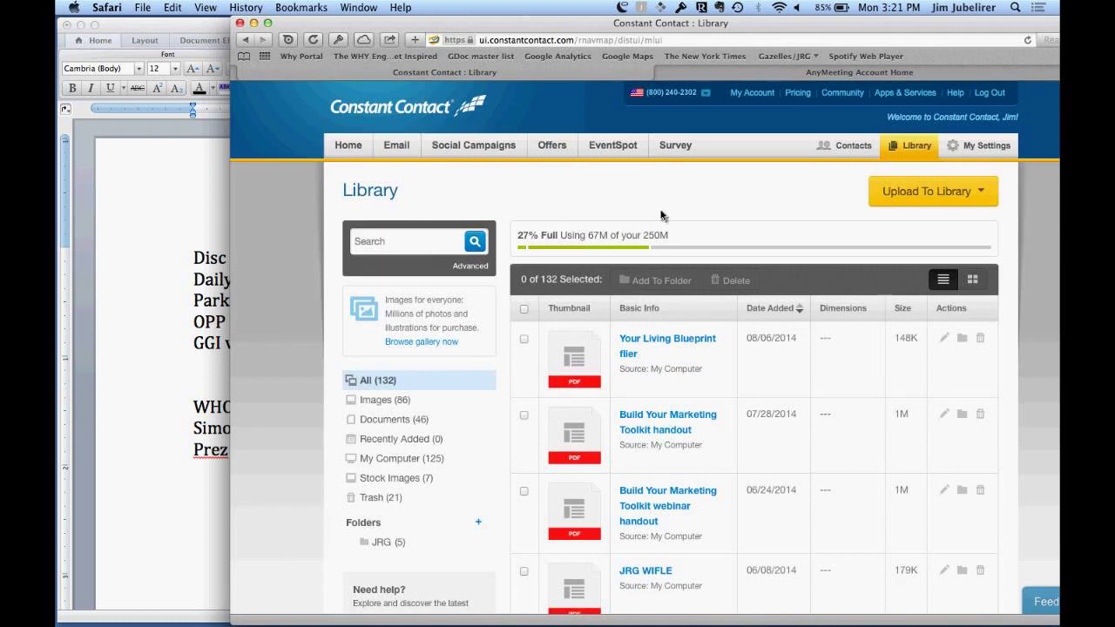
Step: Filter the Library to Images (86) and scroll through the image list
scroll(660, 216, down, 3)
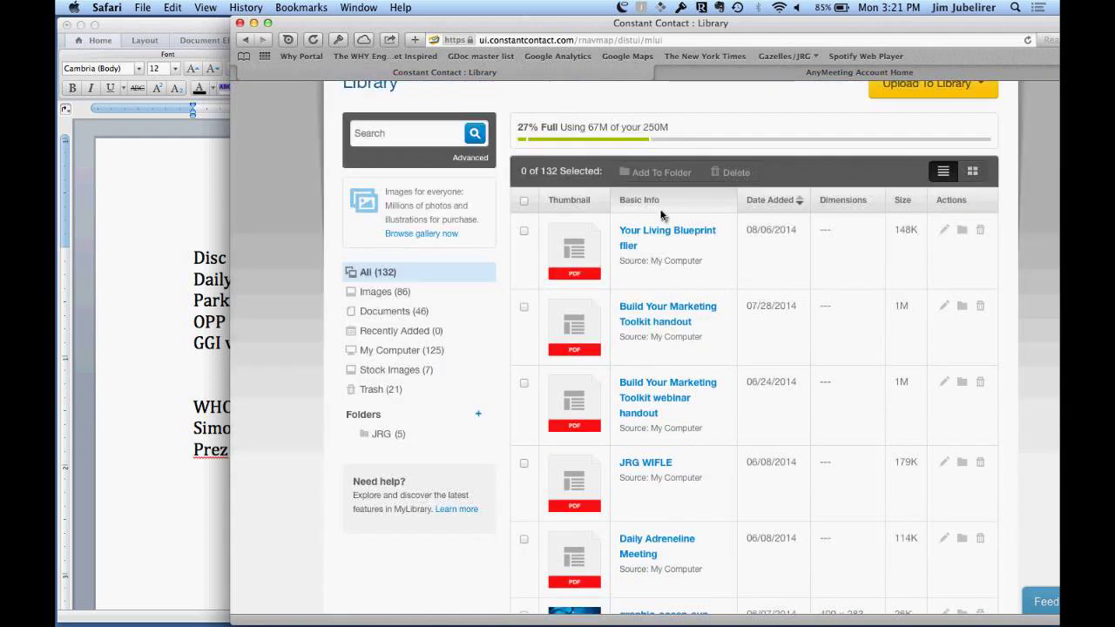
click(372, 293)
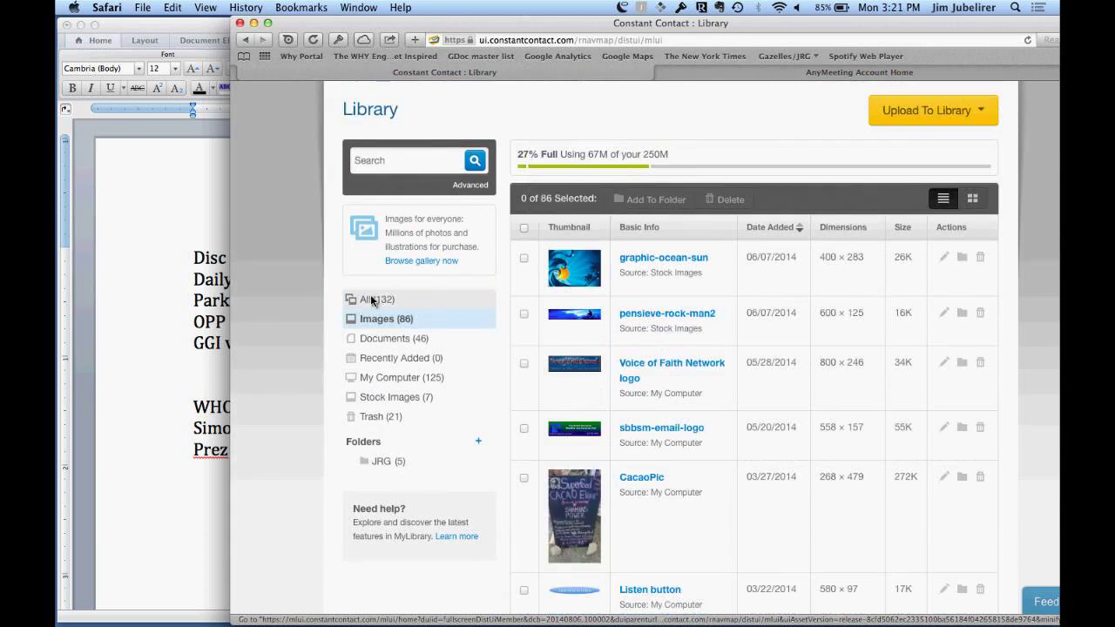
scroll(371, 300, down, 7)
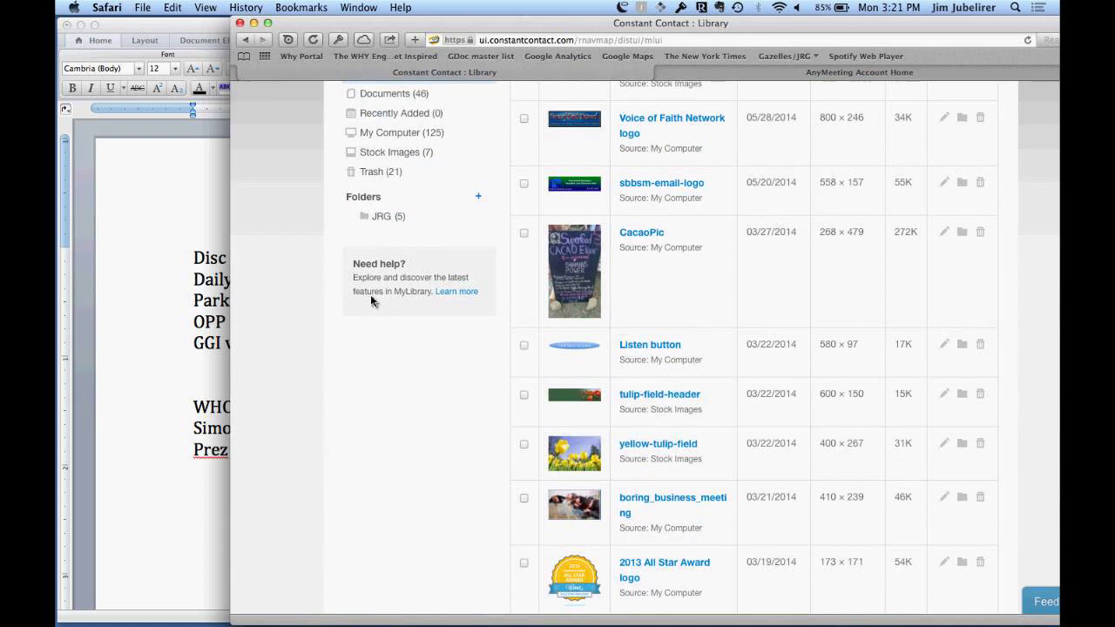
scroll(371, 298, down, 3)
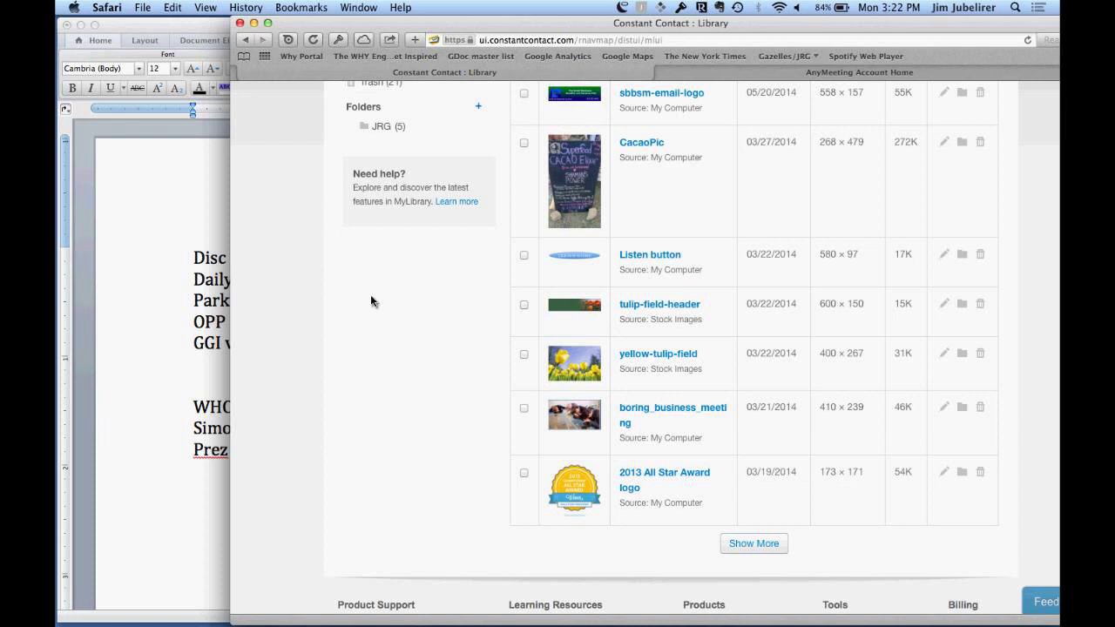
scroll(371, 297, up, 10)
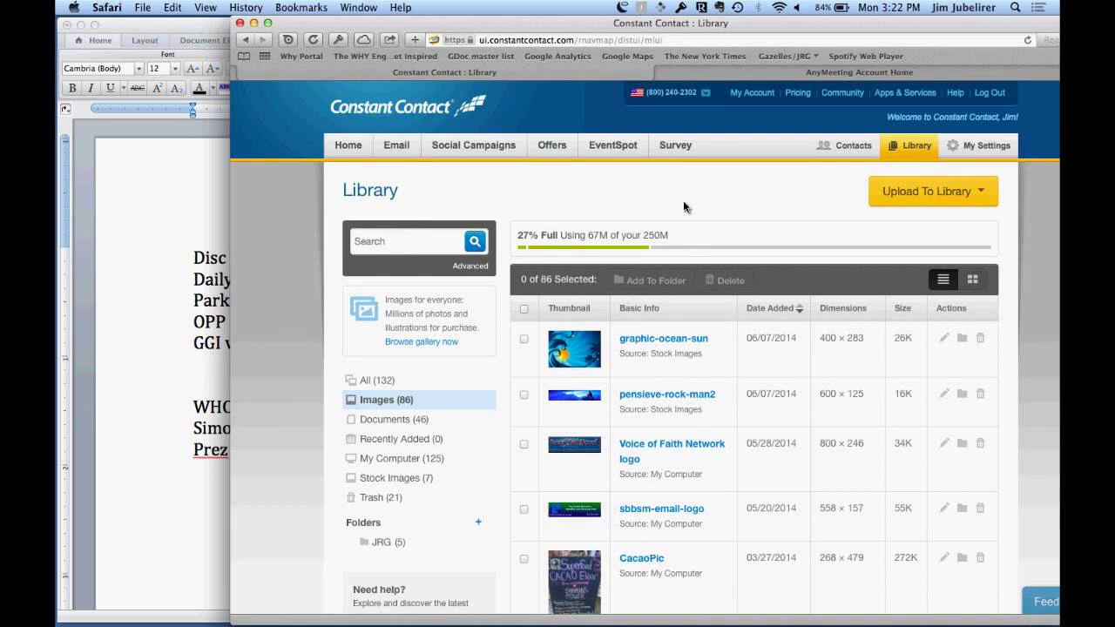
Step: Go to My Emails and open the 'GS 8/25/2014 3pm reminder' email details
click(400, 148)
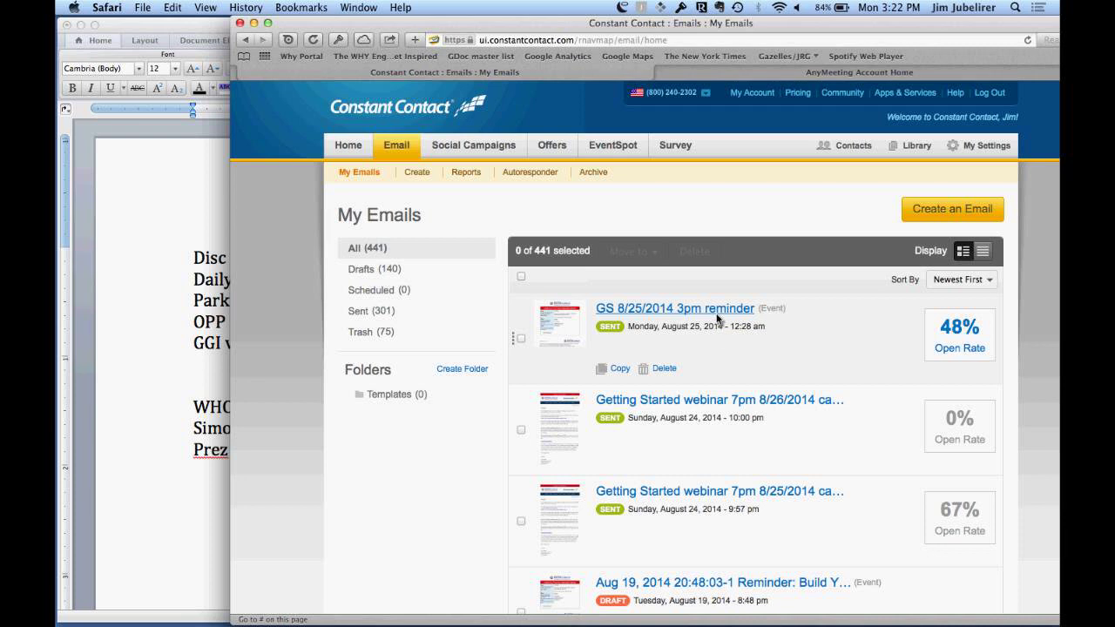
click(717, 316)
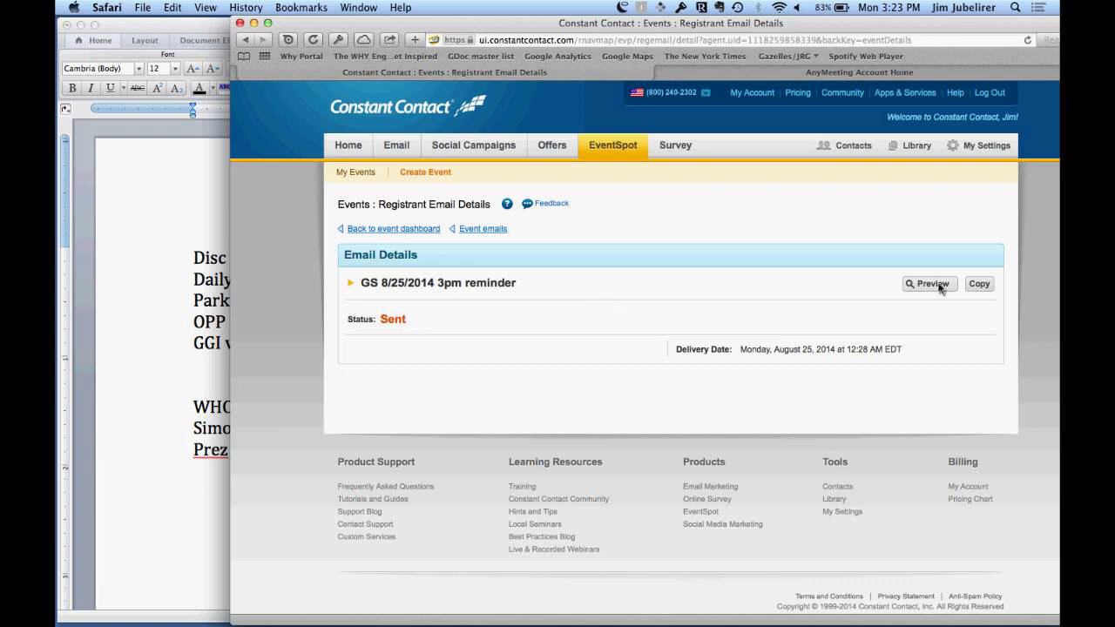
Step: Preview the reminder email, then re-enter the running AnyMeeting webinar and confirm leaving the page
click(933, 284)
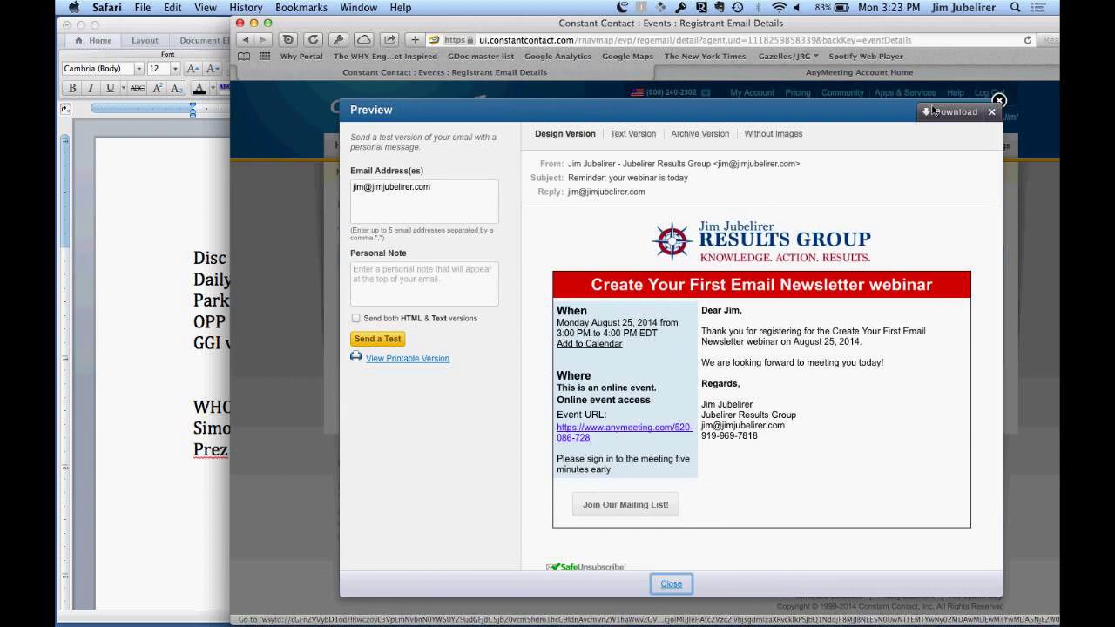
click(842, 75)
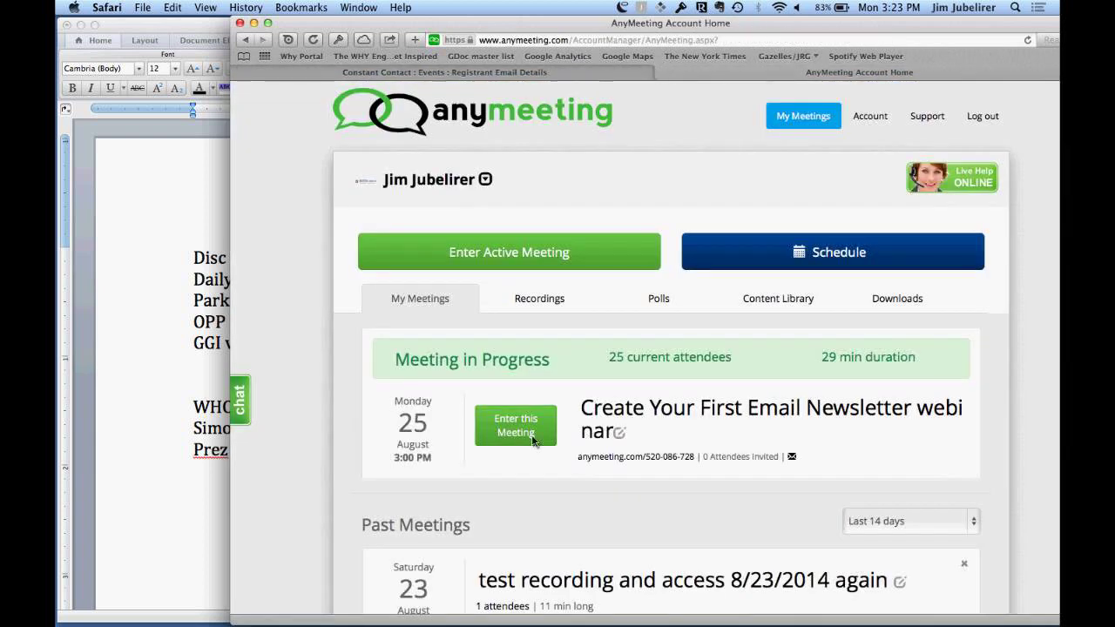
click(533, 438)
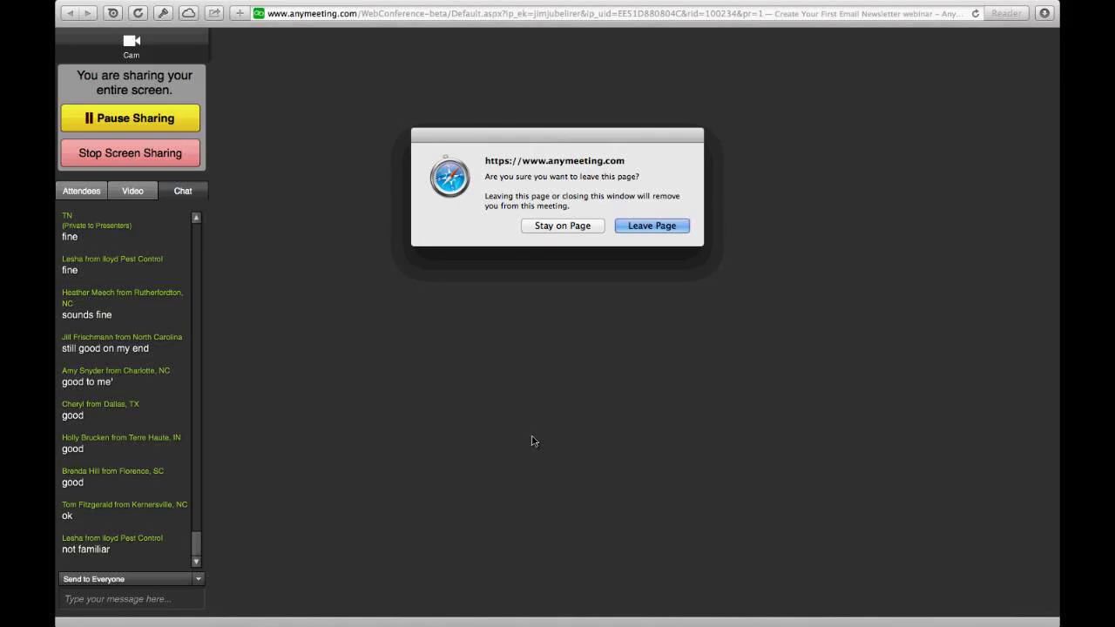
click(652, 226)
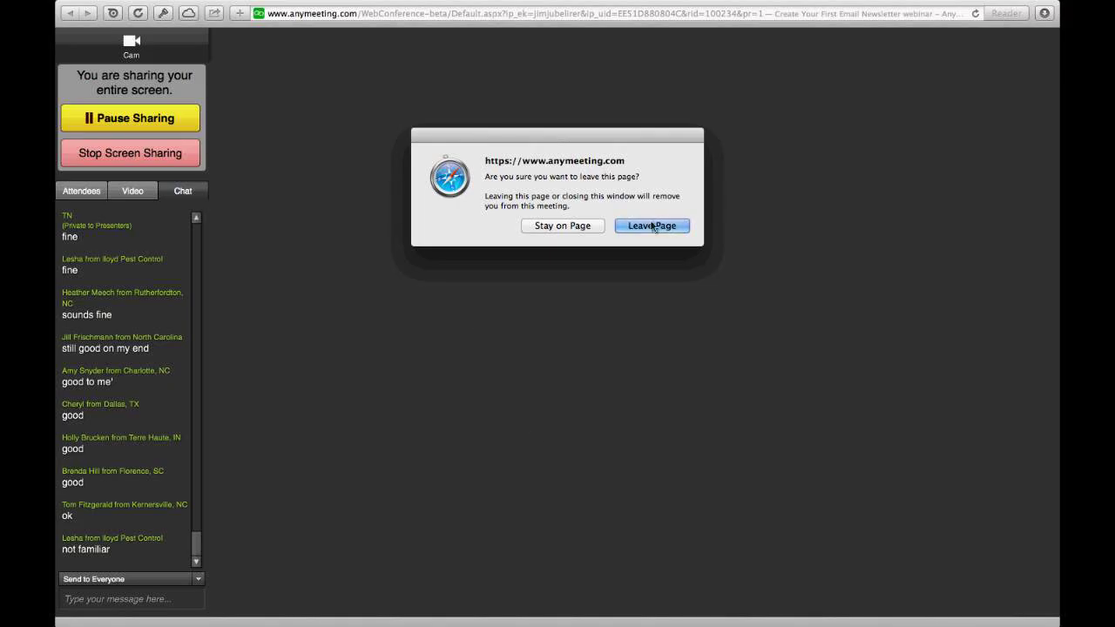
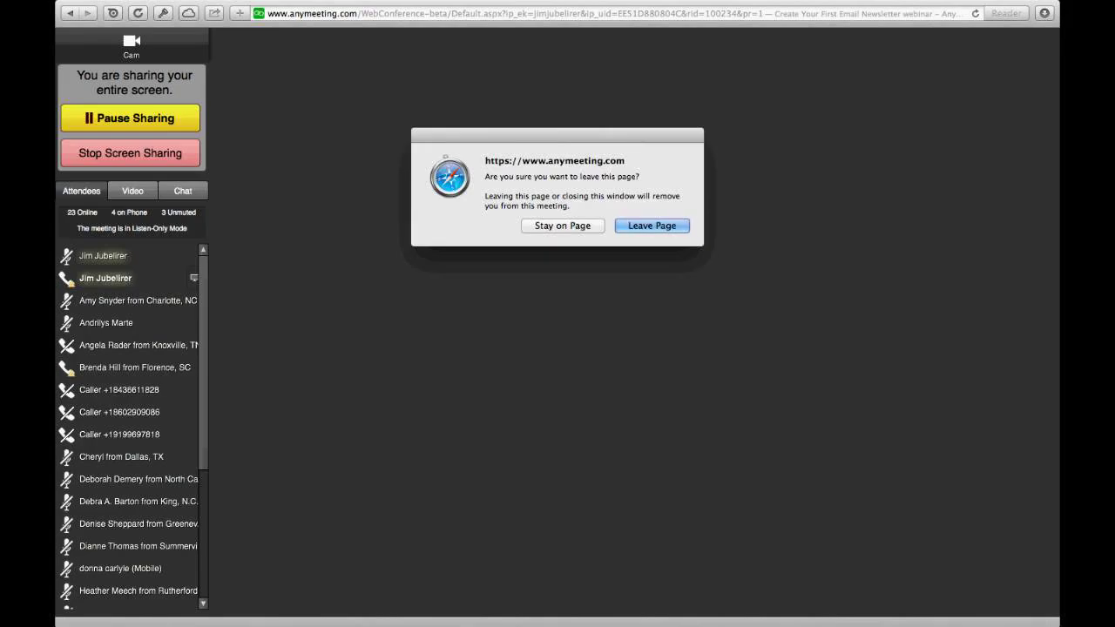
Step: Choose Stay on Page so the AnyMeeting screen-sharing session stays open
click(555, 228)
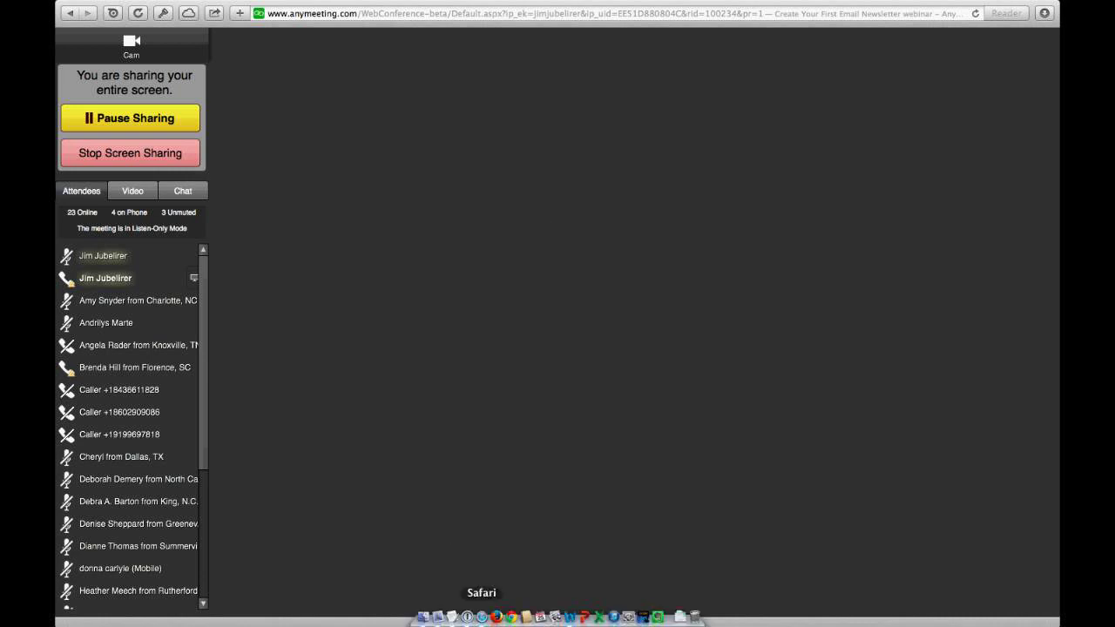
Step: Switch to Safari and log into Constant Contact with the saved 1Password login found via 'con'
click(481, 616)
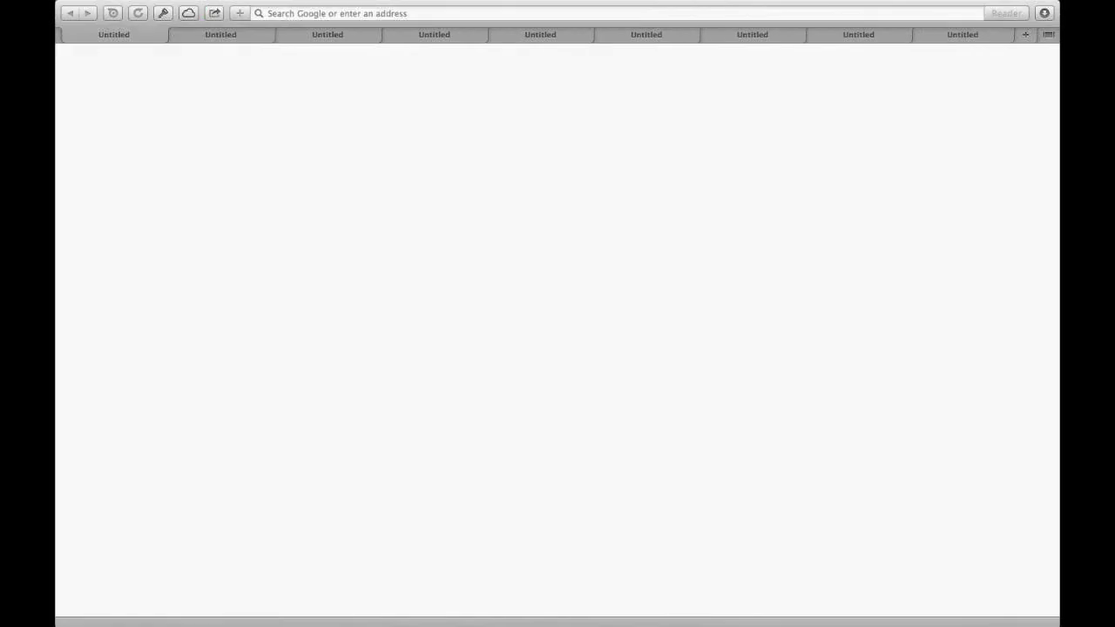
click(328, 13)
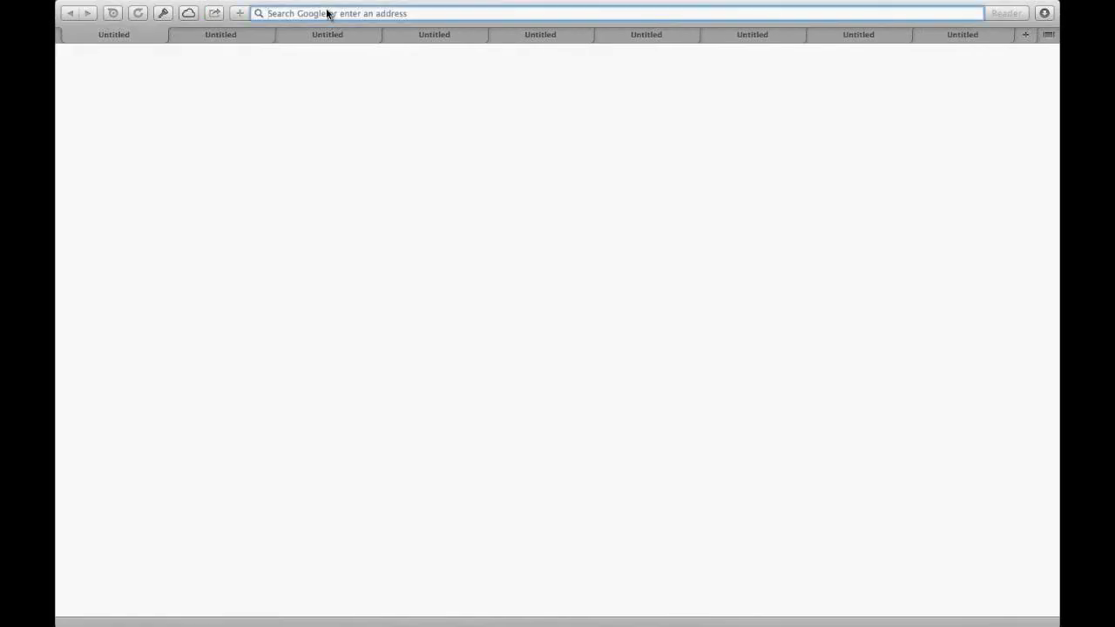
key(super+backslash)
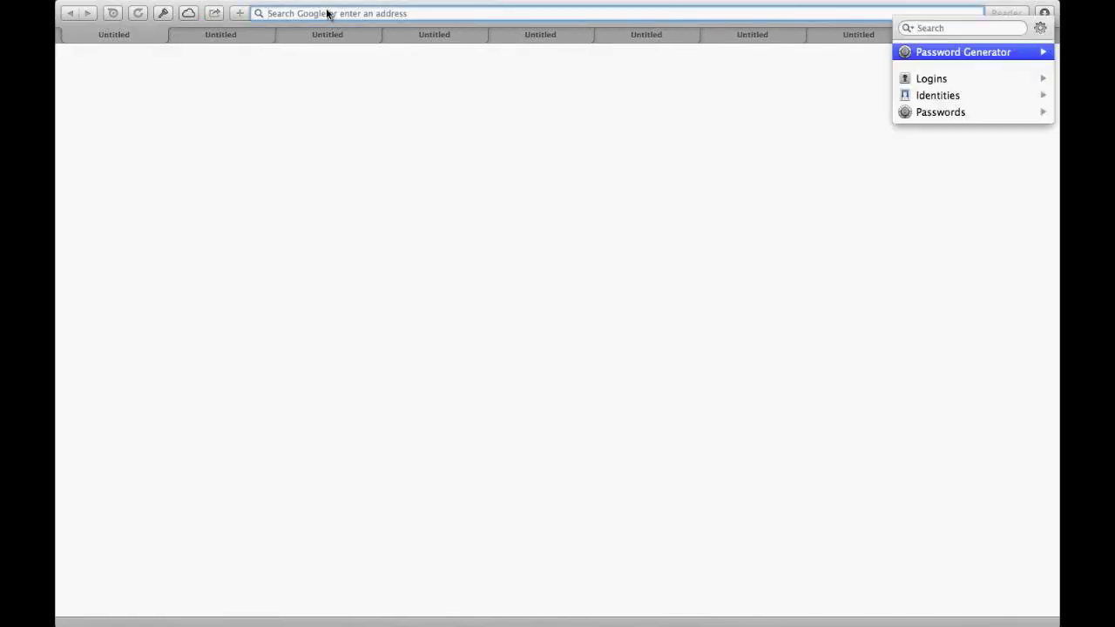
text(con)
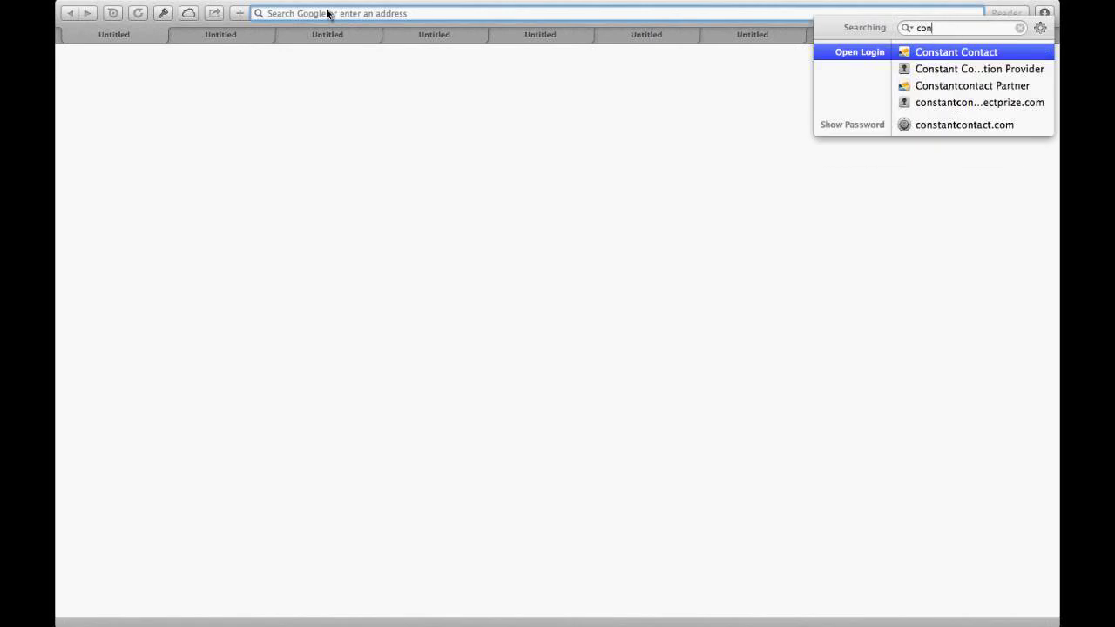
key(Return)
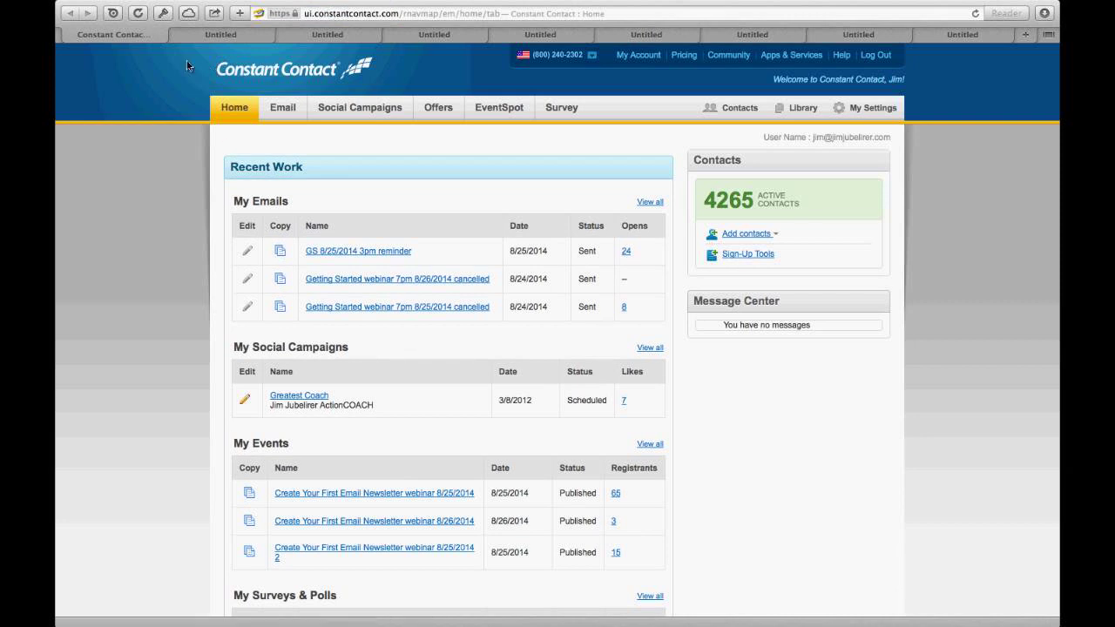
Step: Go to the Email tab, then open the Library of uploaded files
click(279, 110)
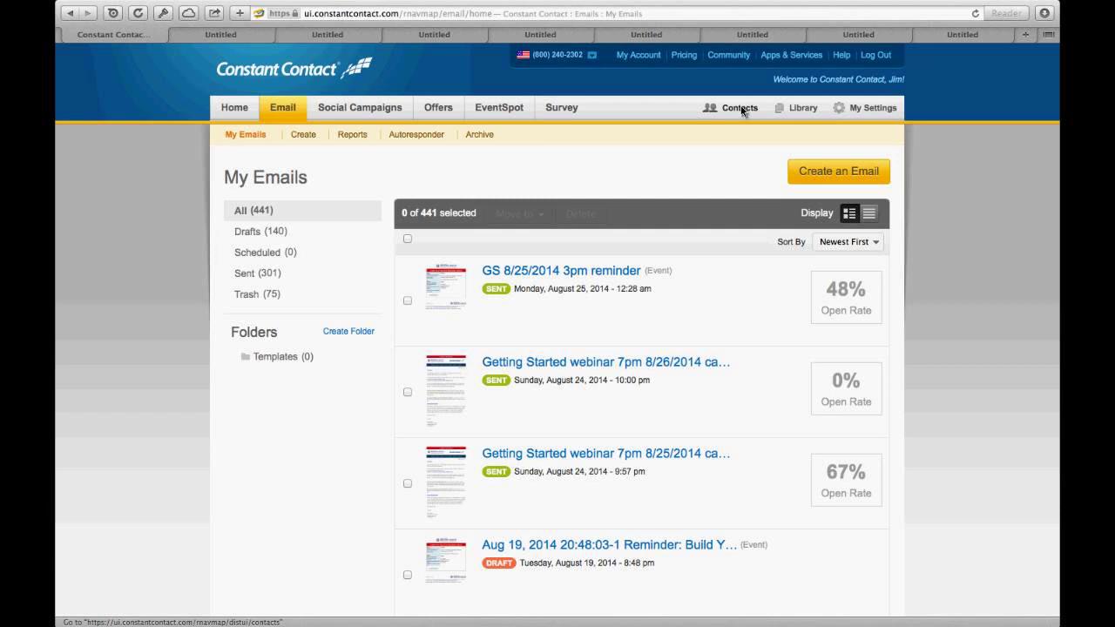
click(805, 116)
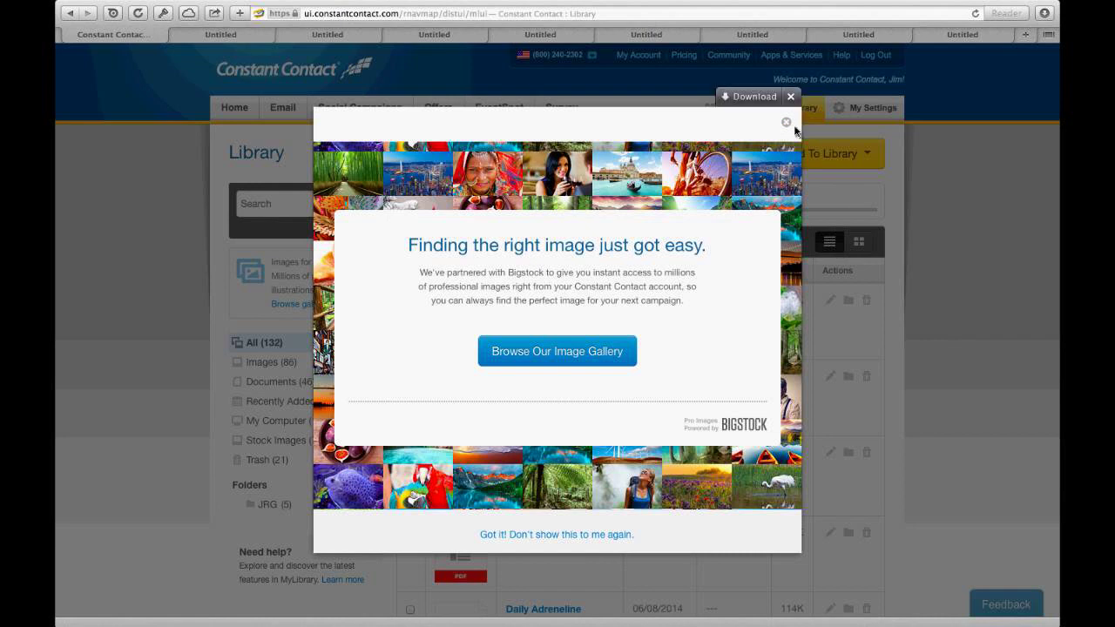
Step: Browse the Bigstock stock image gallery, then close the Upload To Library window
click(578, 346)
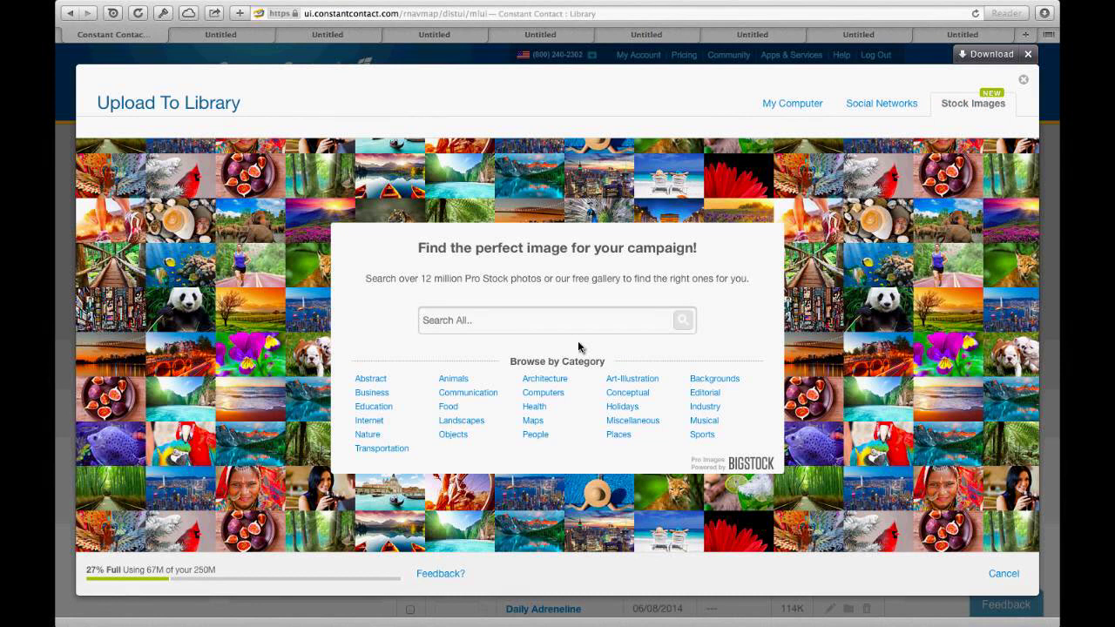
click(1024, 81)
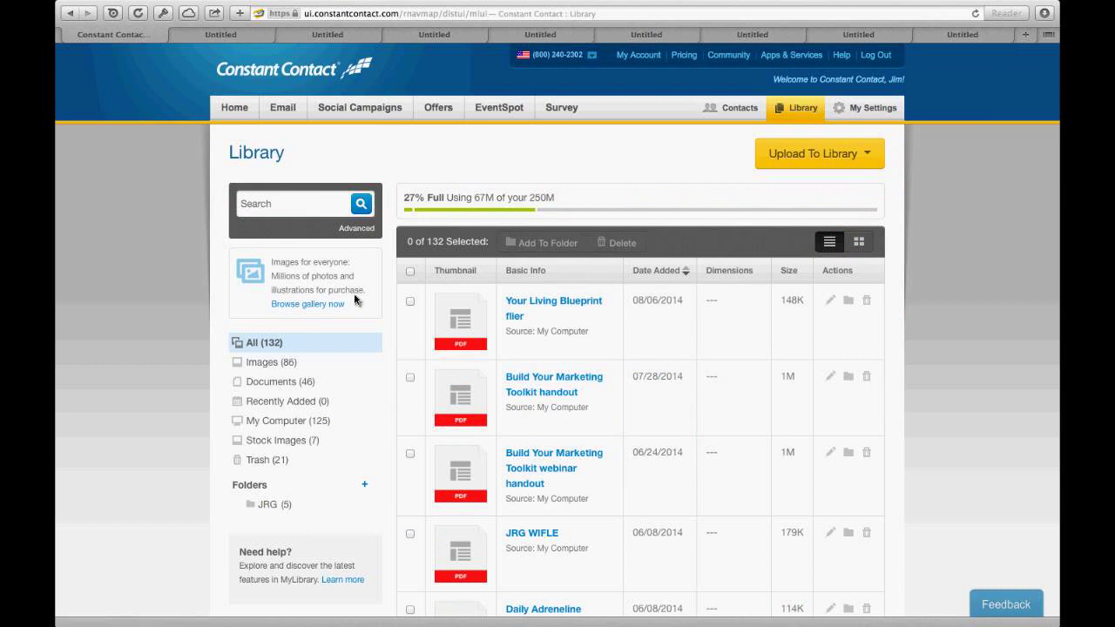
Step: Filter the Library to Images (86) and view the 2013 All Star Award logo's details without saving
click(265, 366)
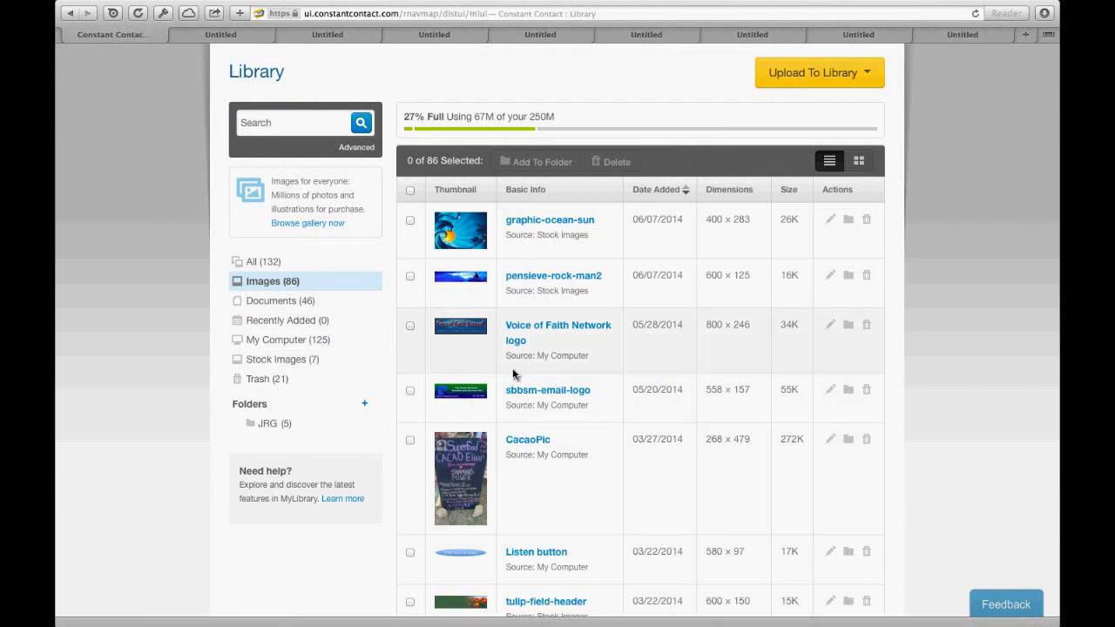
scroll(512, 373, down, 5)
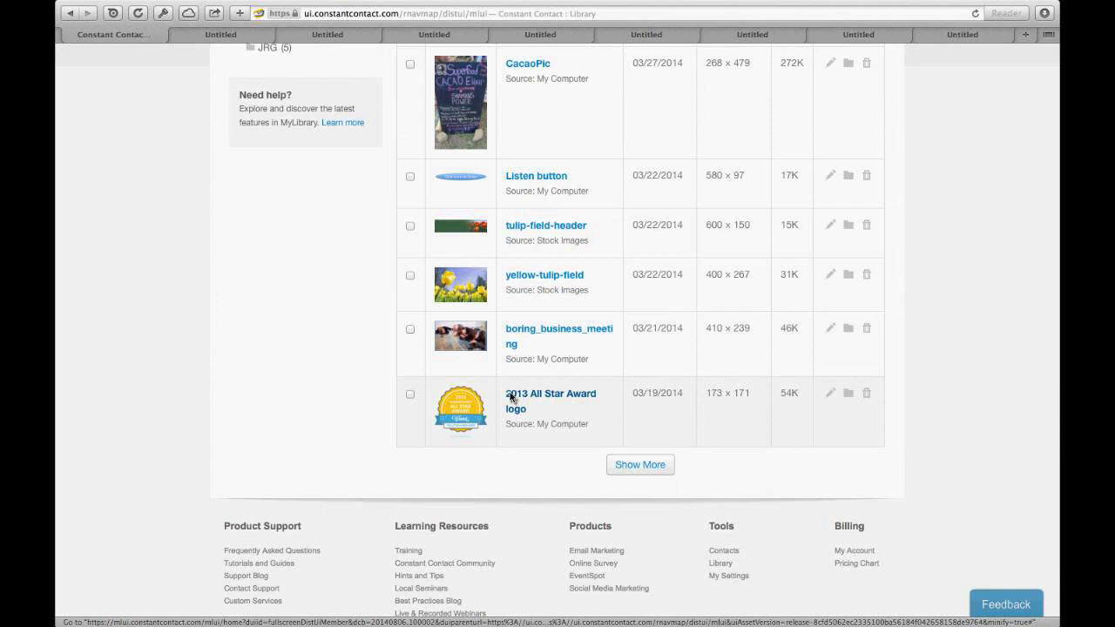
click(512, 398)
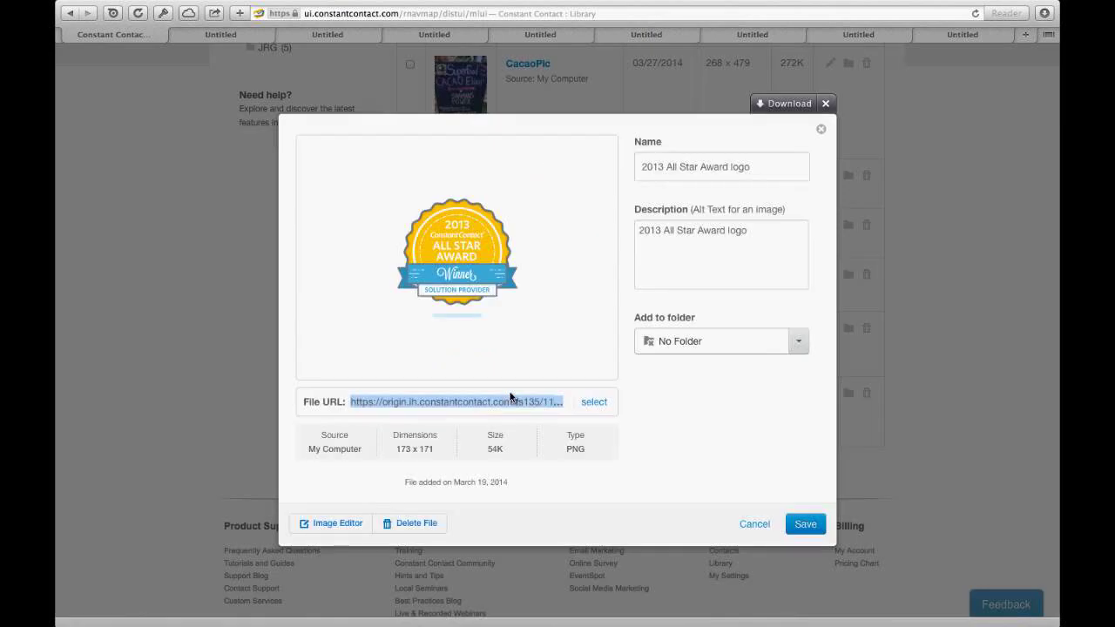
click(823, 107)
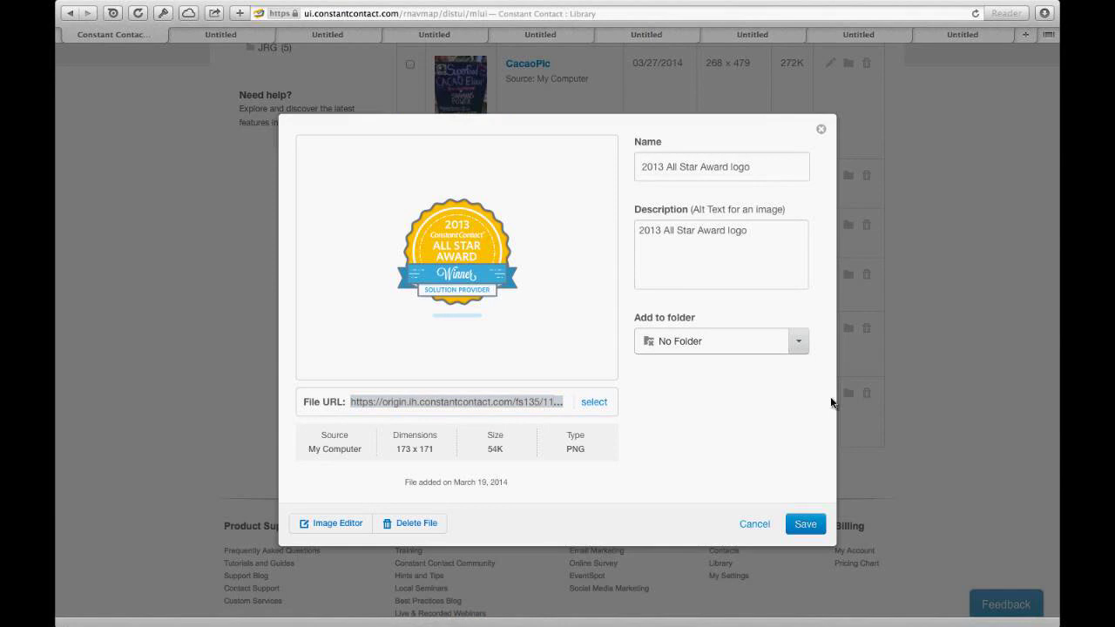
click(745, 522)
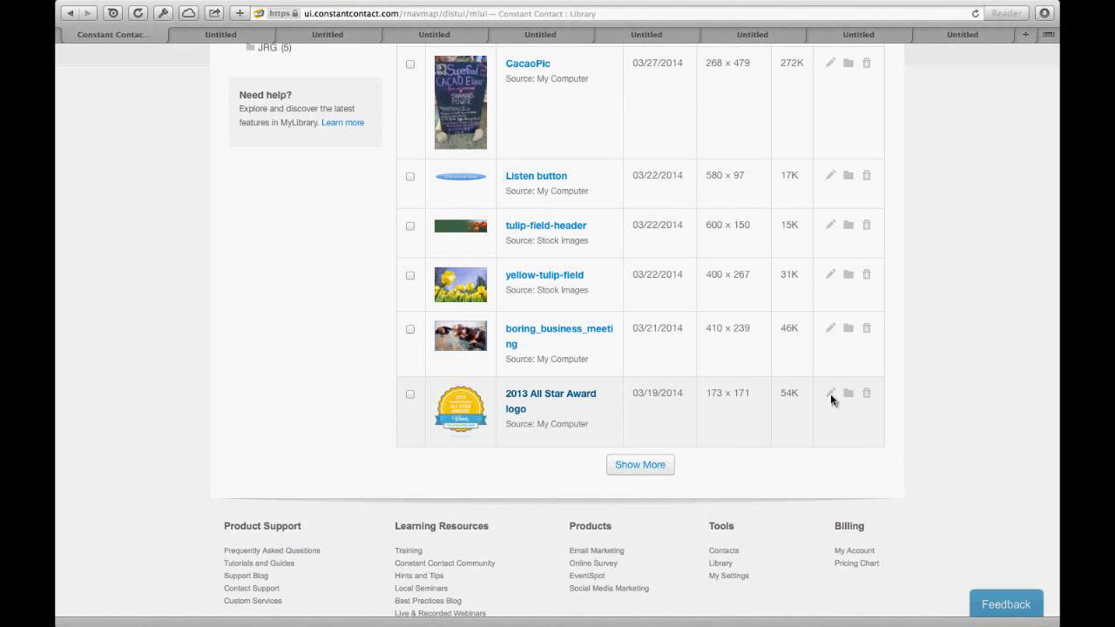
Step: Try editing the award logo, close the blank editing window, and return to the list top
click(453, 338)
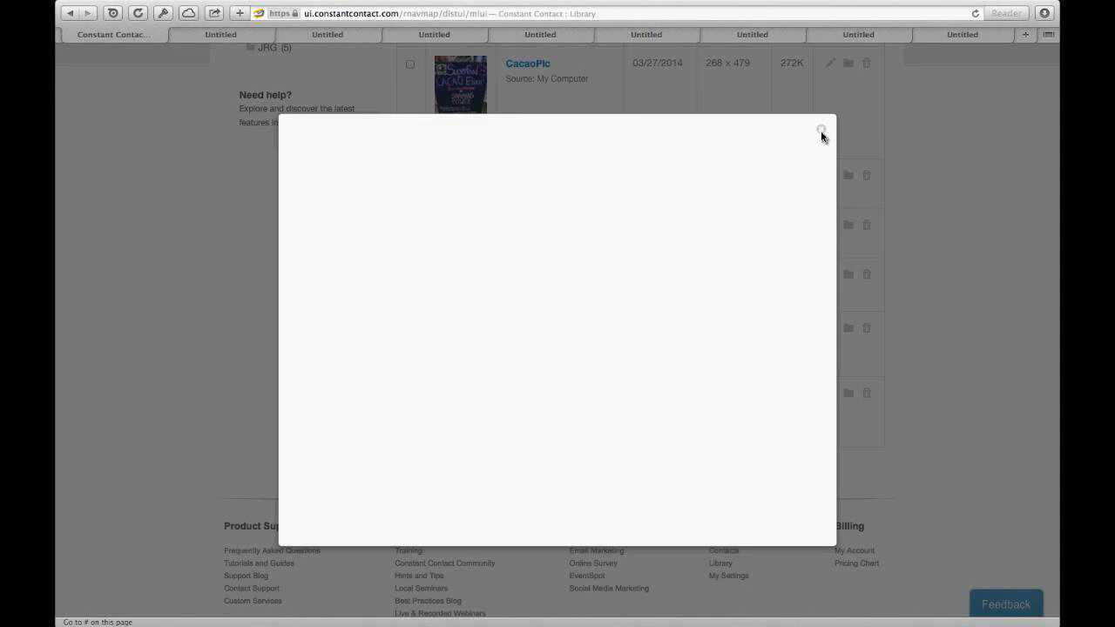
click(820, 132)
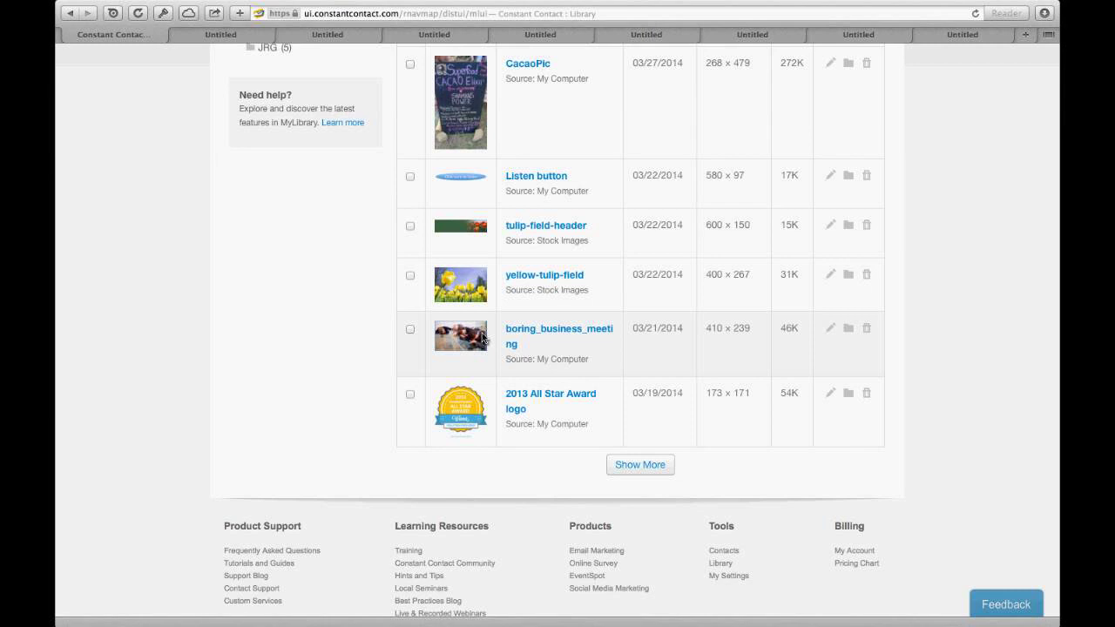
scroll(484, 337, up, 2)
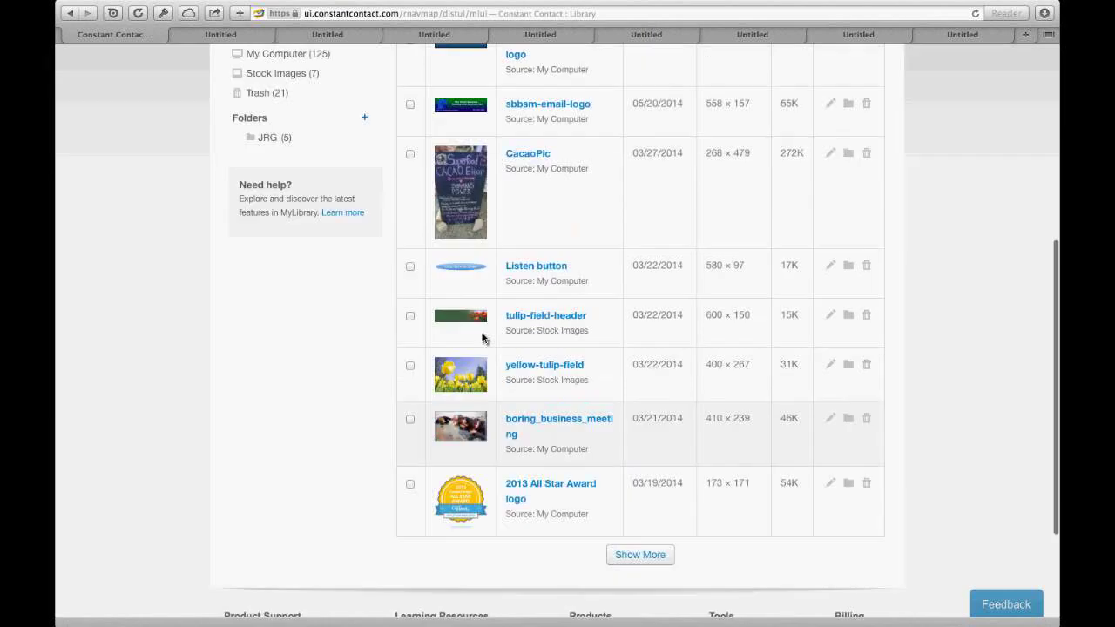
scroll(483, 338, up, 8)
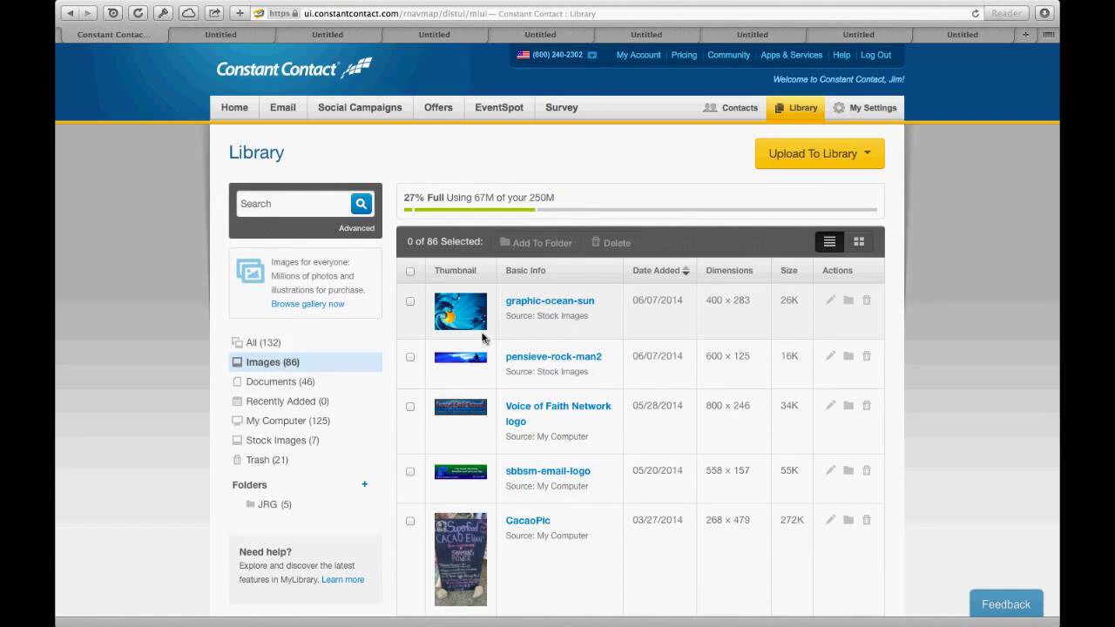
Step: Check the Upload To Library source options, then return to the My Emails list
click(848, 155)
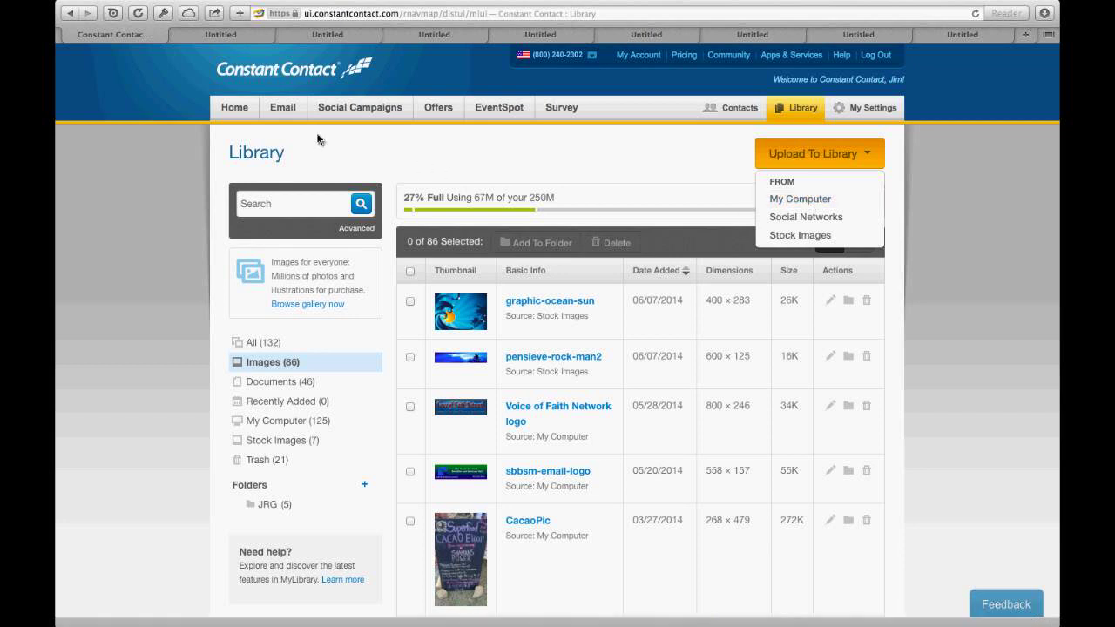
click(286, 108)
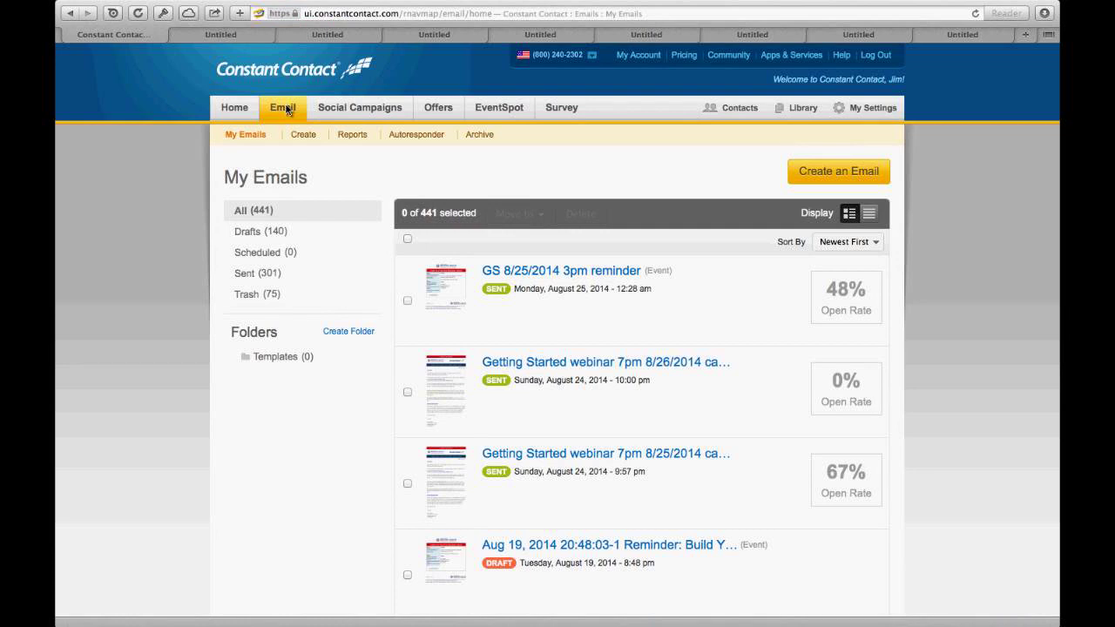
Step: Find the 'GS 8/25/2014 3pm reminder' email in My Emails and make a copy
scroll(287, 109, down, 2)
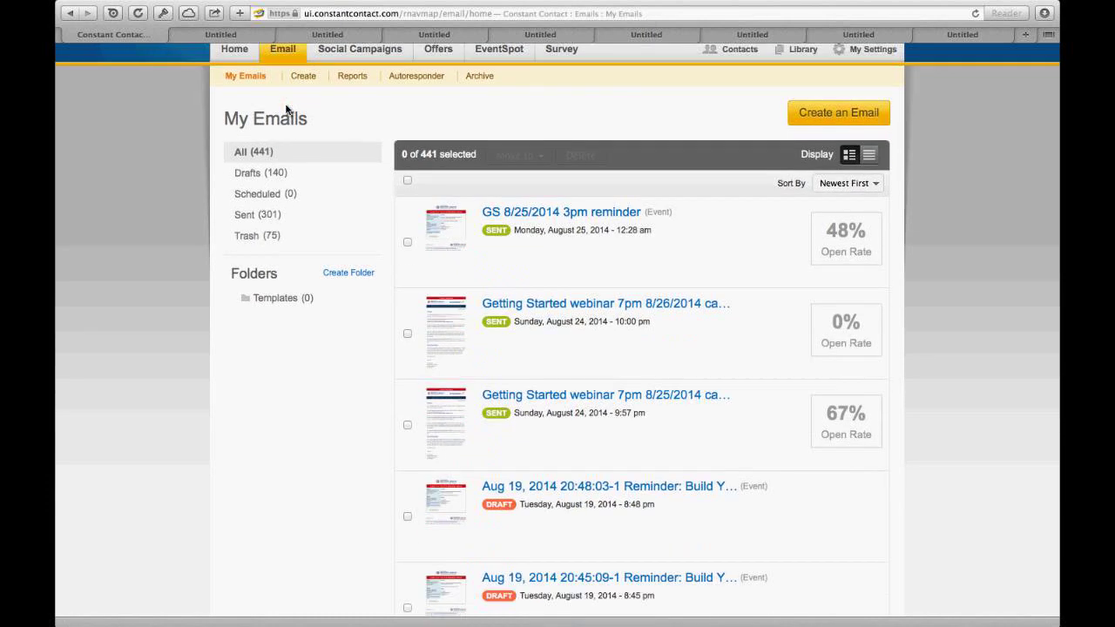
scroll(287, 108, down, 2)
scroll(286, 109, down, 2)
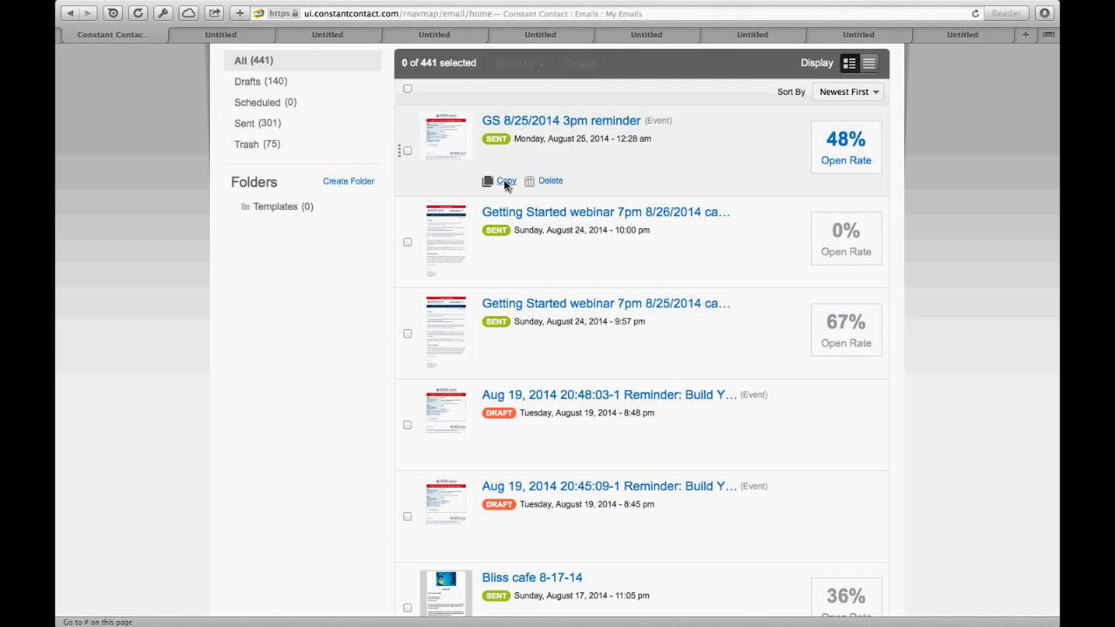
click(505, 181)
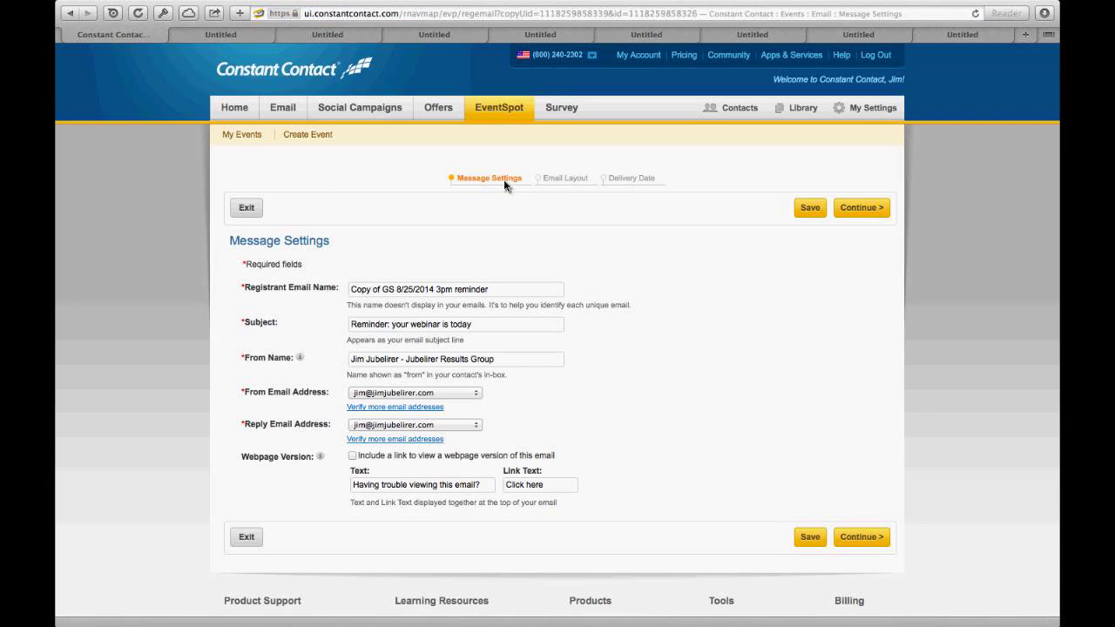
Step: Select the '25' in the Registrant Email Name, then continue to the Email Layout step
click(405, 294)
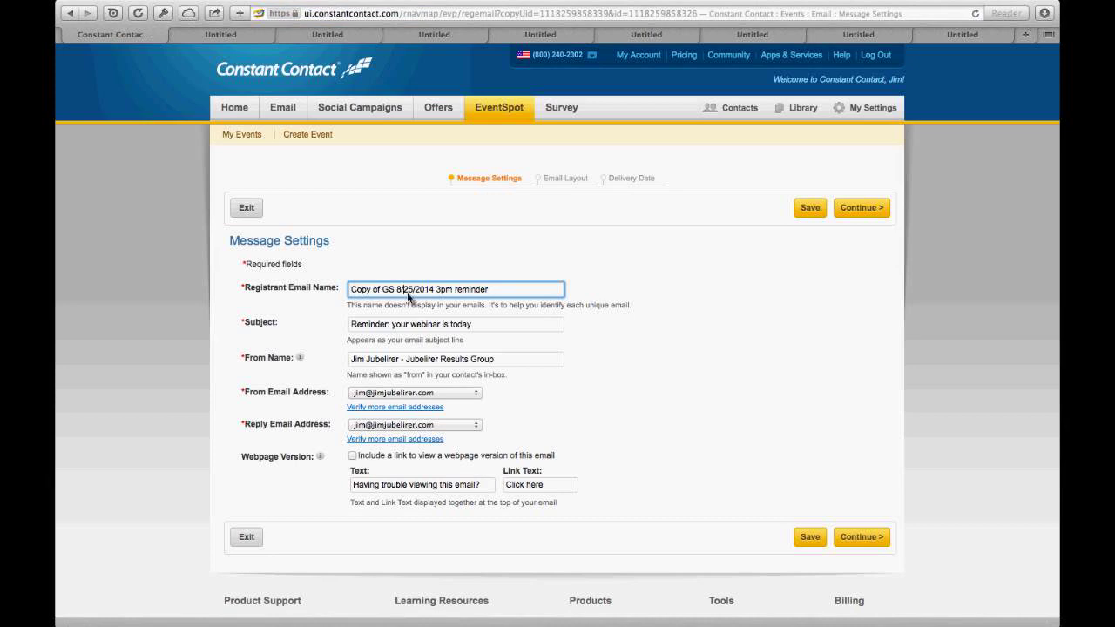
double_click(407, 295)
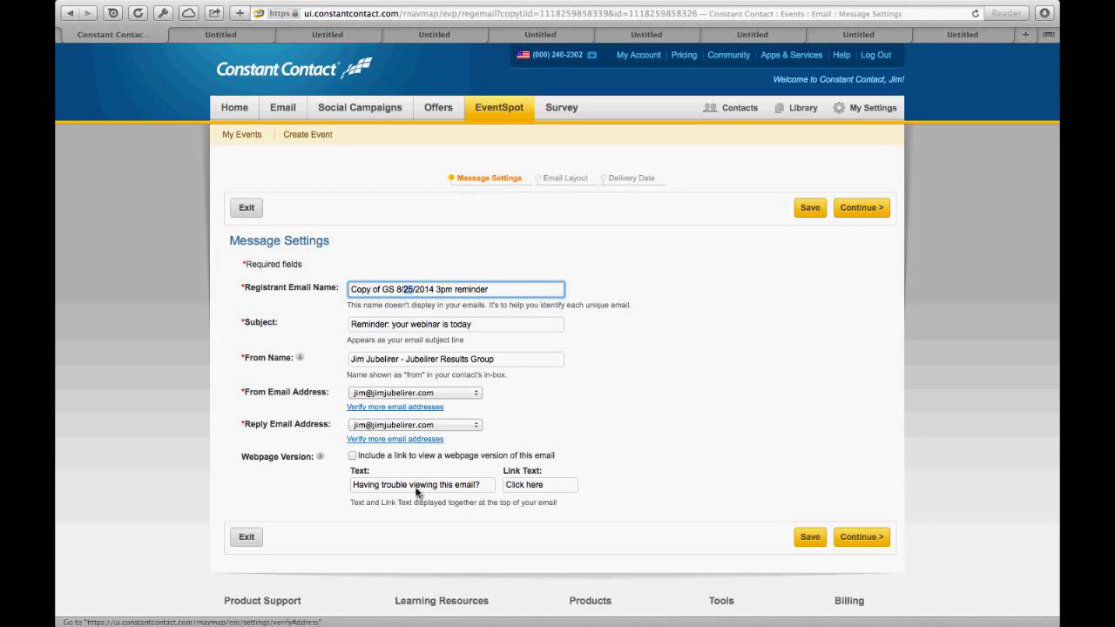
click(862, 538)
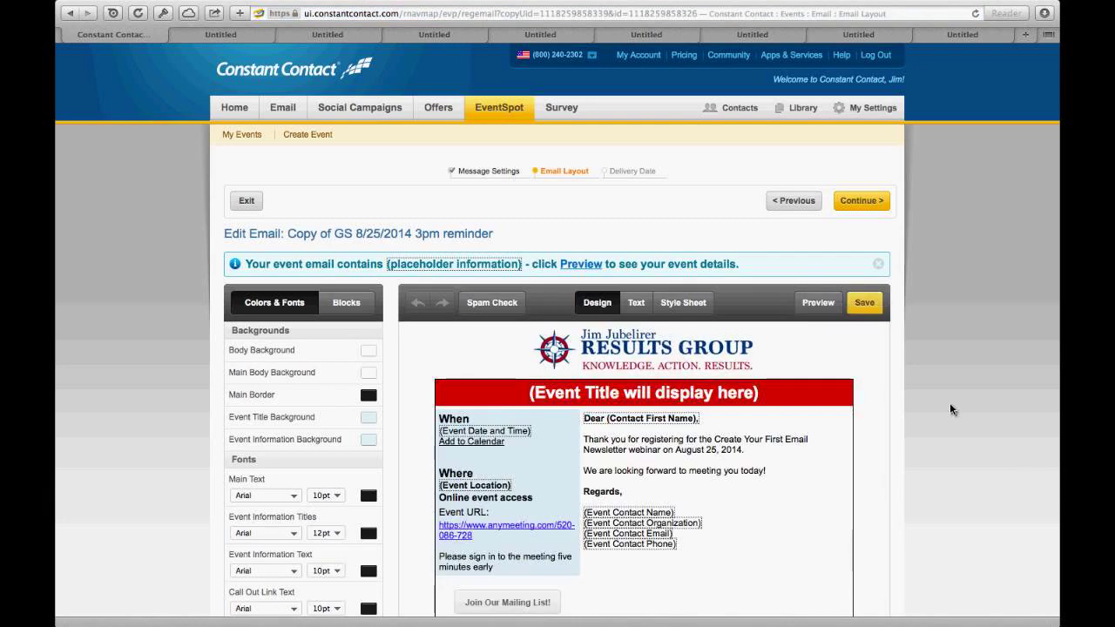
Step: Scroll through the copied reminder's Results Group layout and its event placeholders
scroll(950, 403, down, 3)
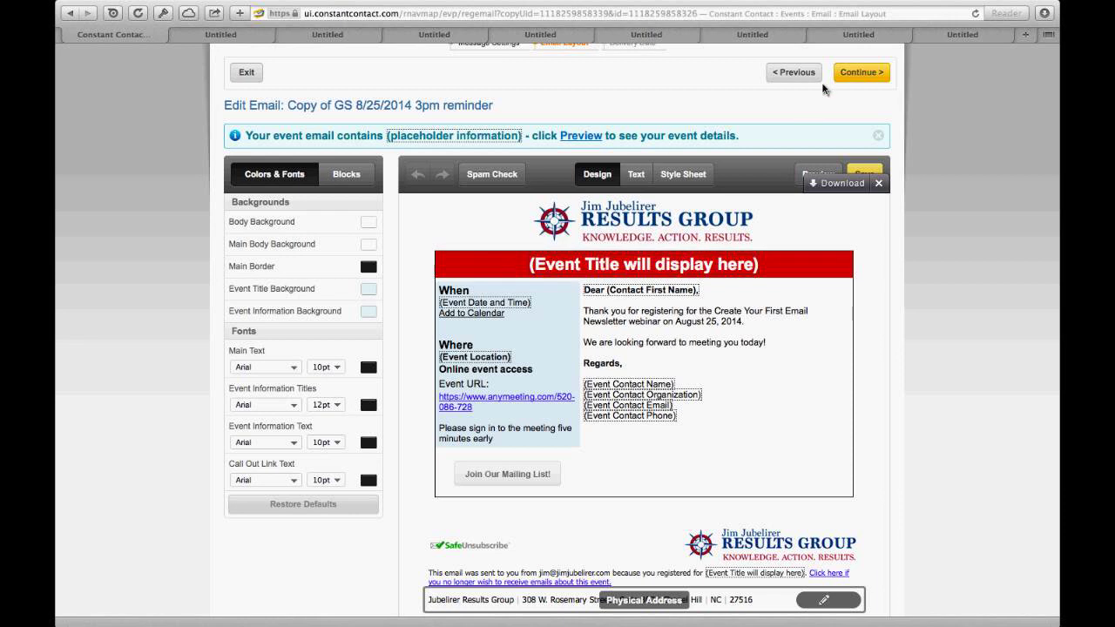
scroll(847, 113, up, 3)
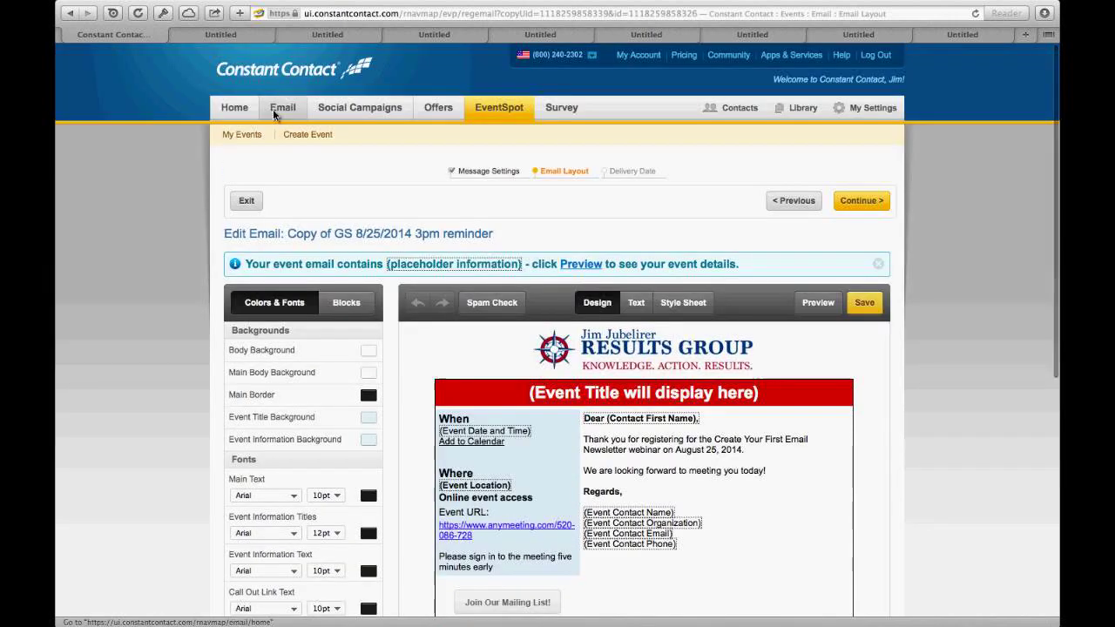
Step: Go to My Emails page 2 of 18 and scroll up to First Fridays 4-30-2014
click(275, 107)
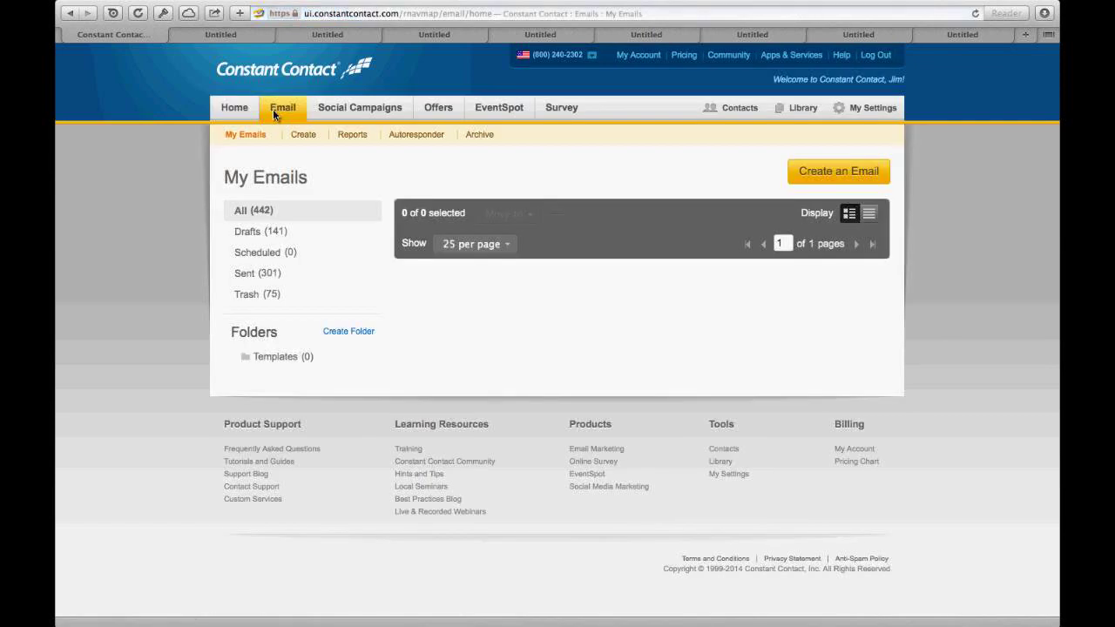
scroll(272, 109, down, 4)
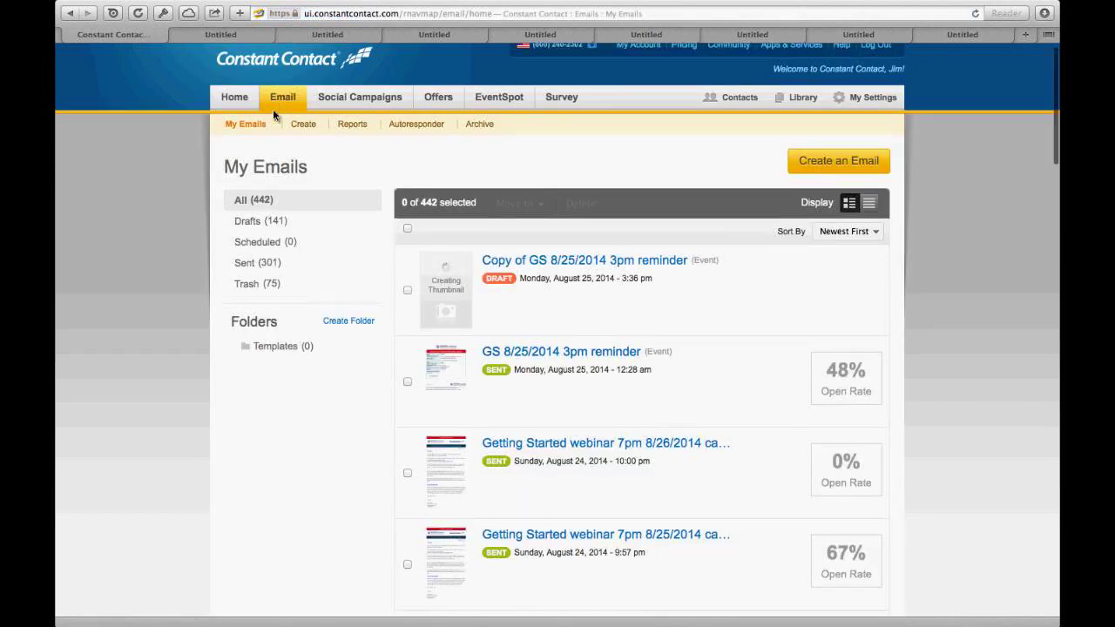
scroll(273, 112, down, 8)
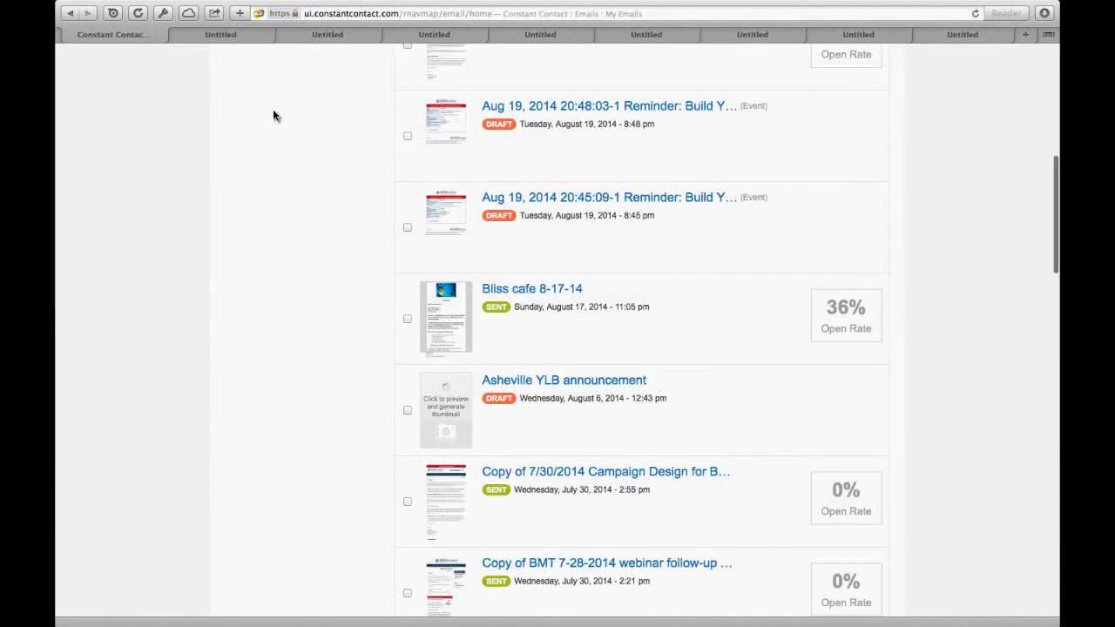
scroll(273, 115, down, 10)
scroll(273, 113, down, 8)
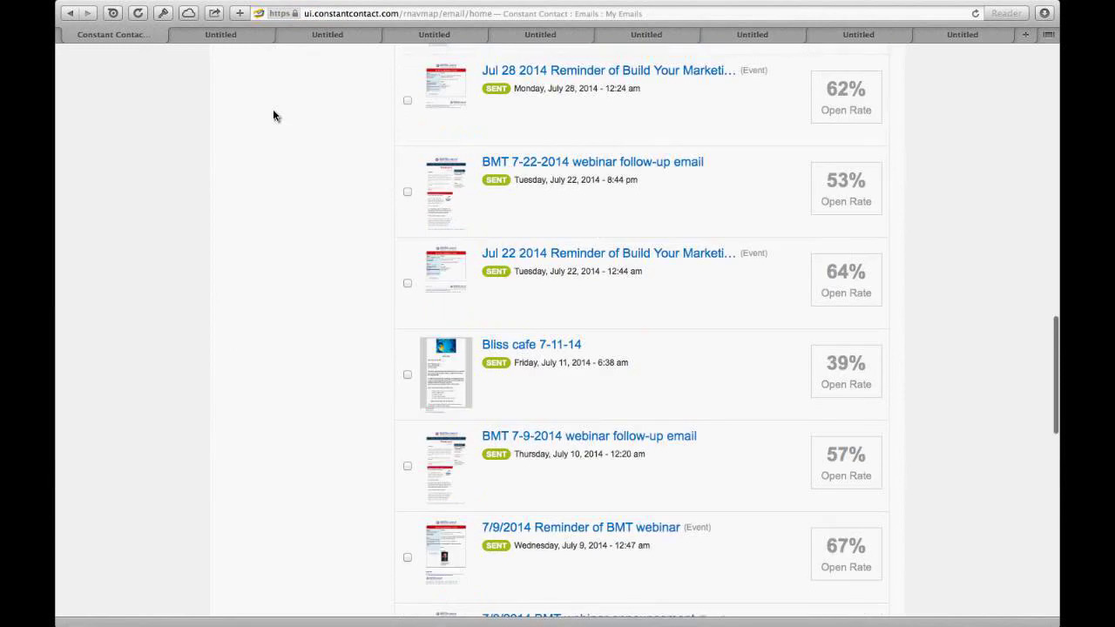
scroll(272, 114, down, 12)
scroll(272, 113, down, 5)
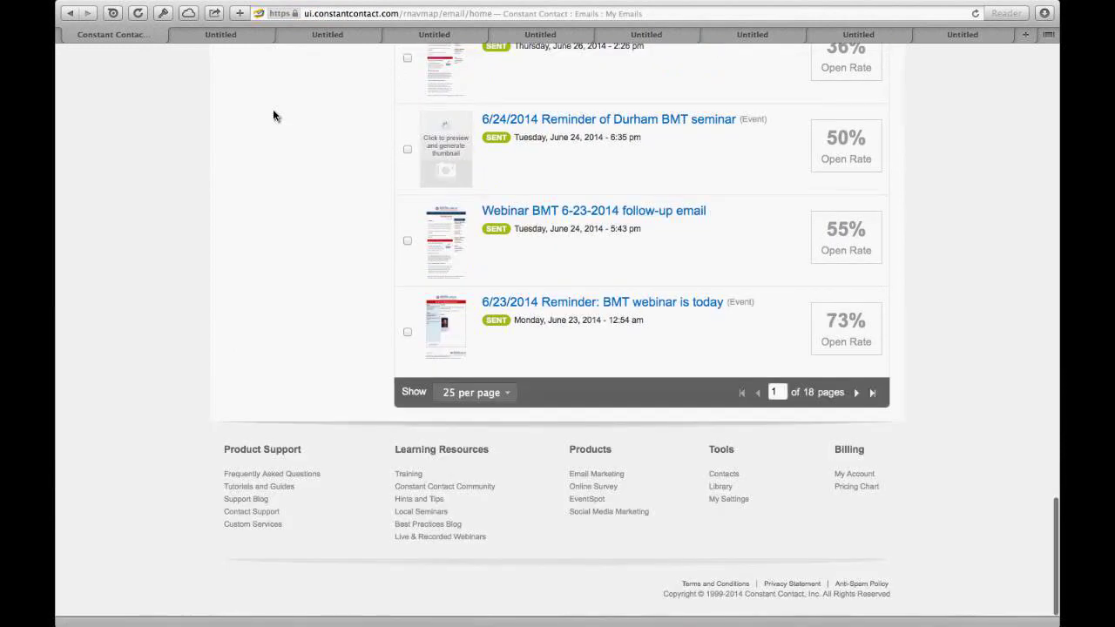
click(856, 393)
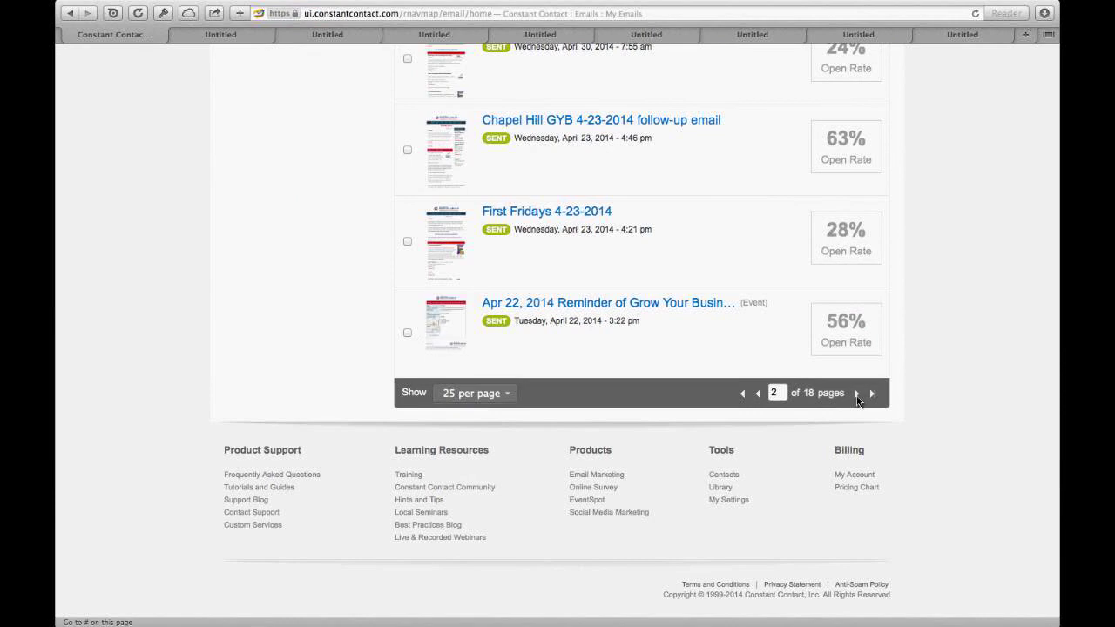
scroll(856, 400, up, 5)
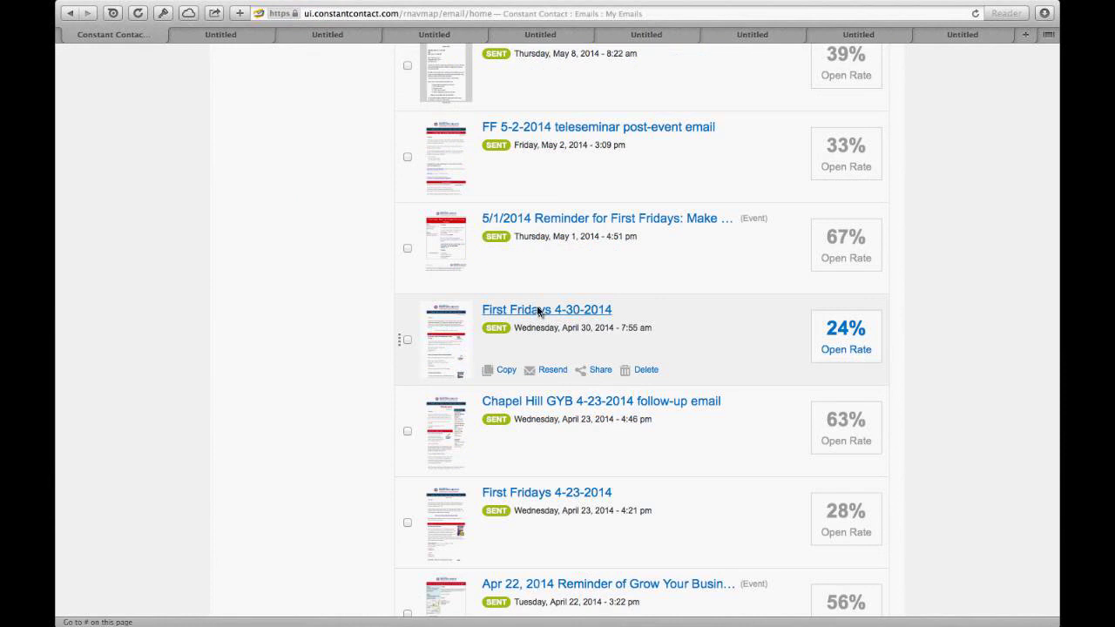
Step: Open the First Fridays 4-30-2014 email's details and make a draft copy of it
click(538, 310)
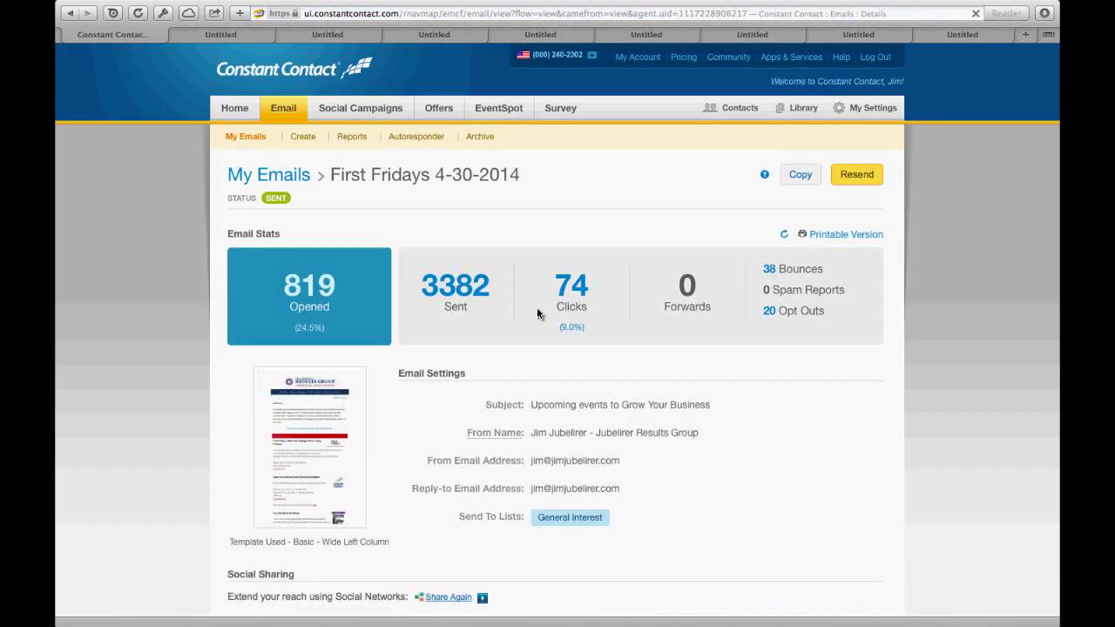
click(800, 175)
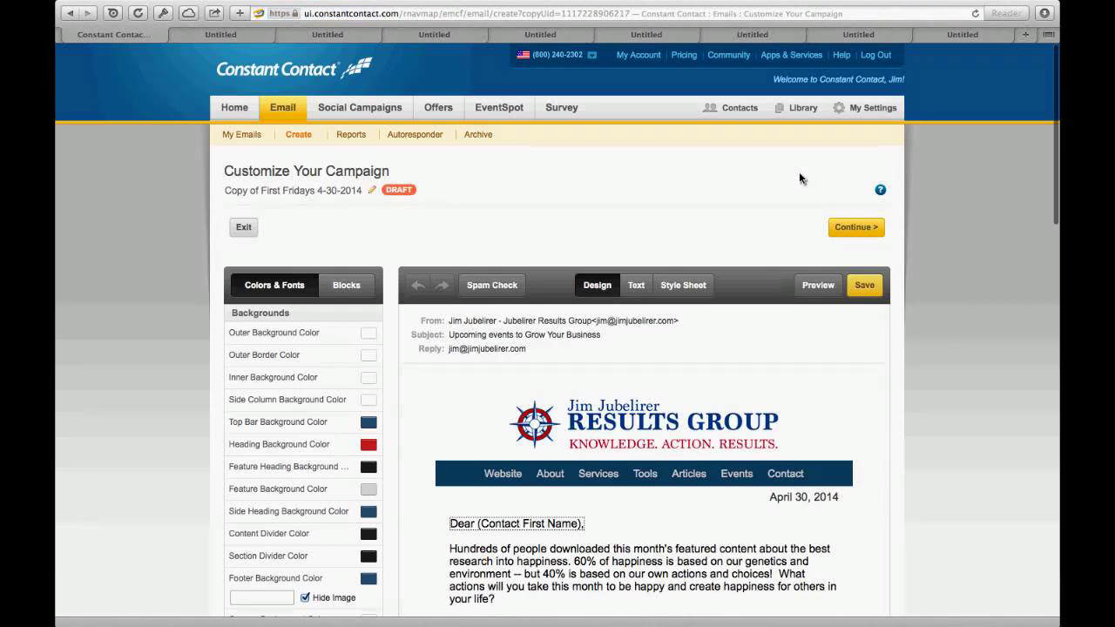
scroll(799, 178, down, 2)
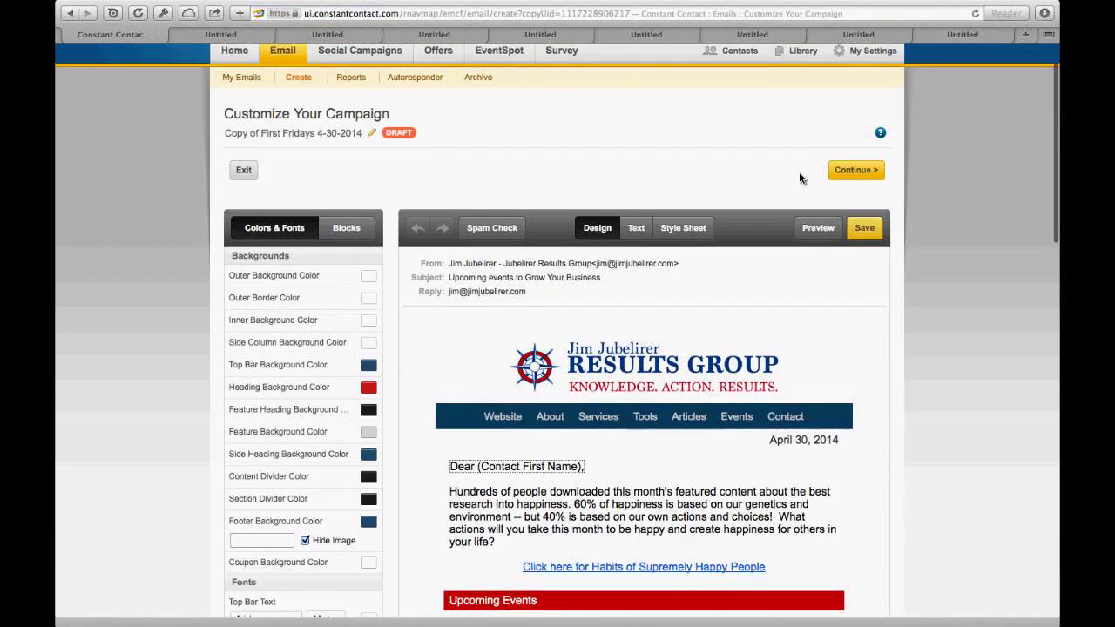
scroll(625, 331, down, 2)
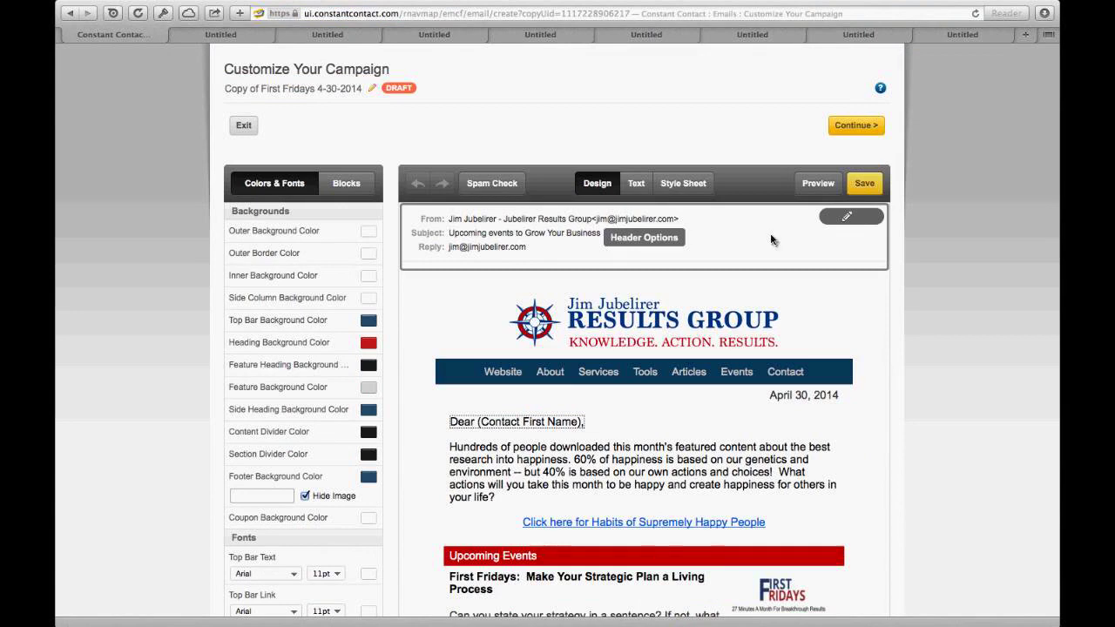
click(846, 218)
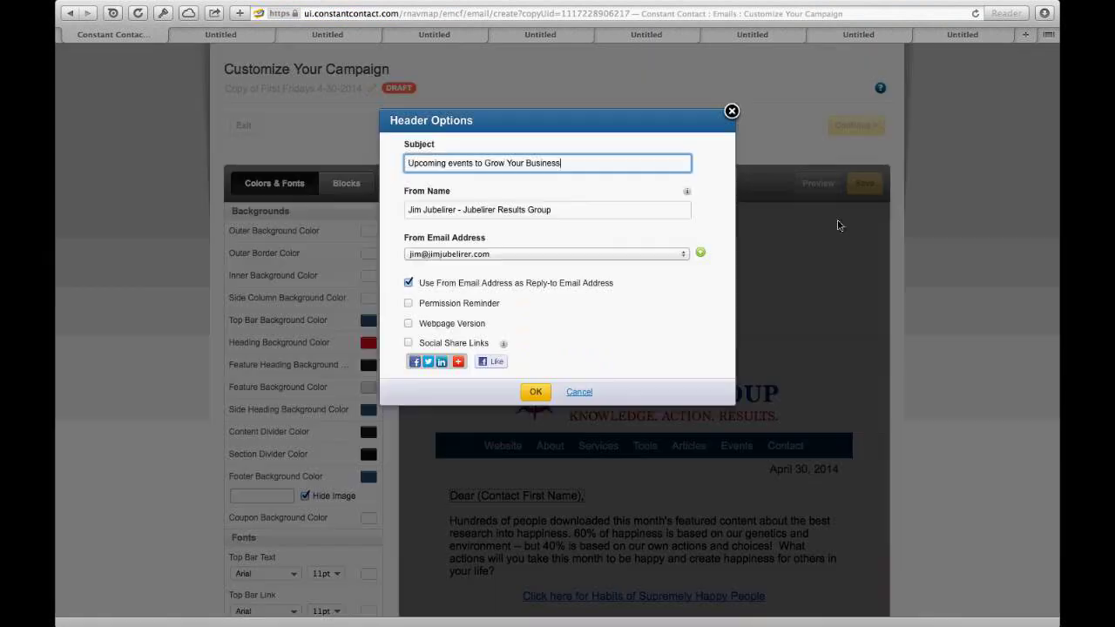
click(731, 112)
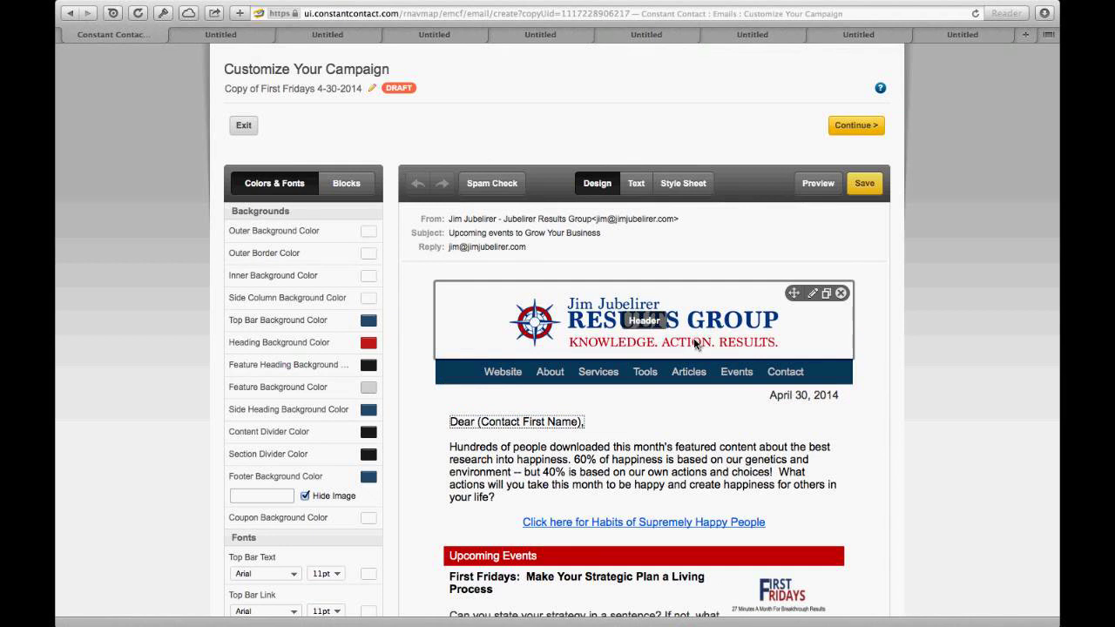
scroll(693, 338, down, 3)
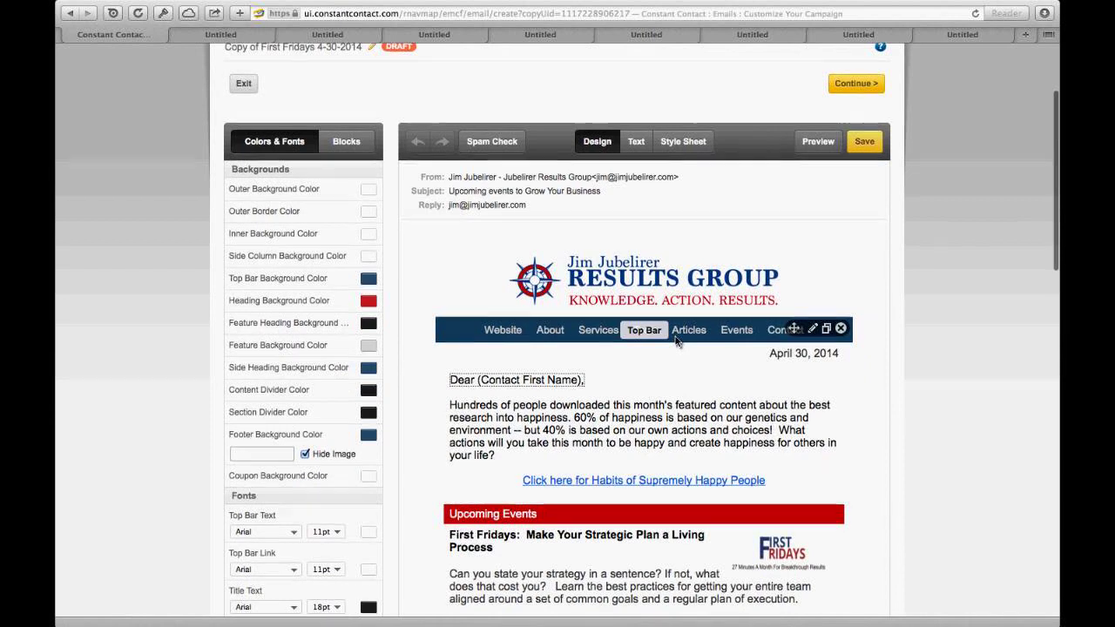
scroll(676, 357, down, 1)
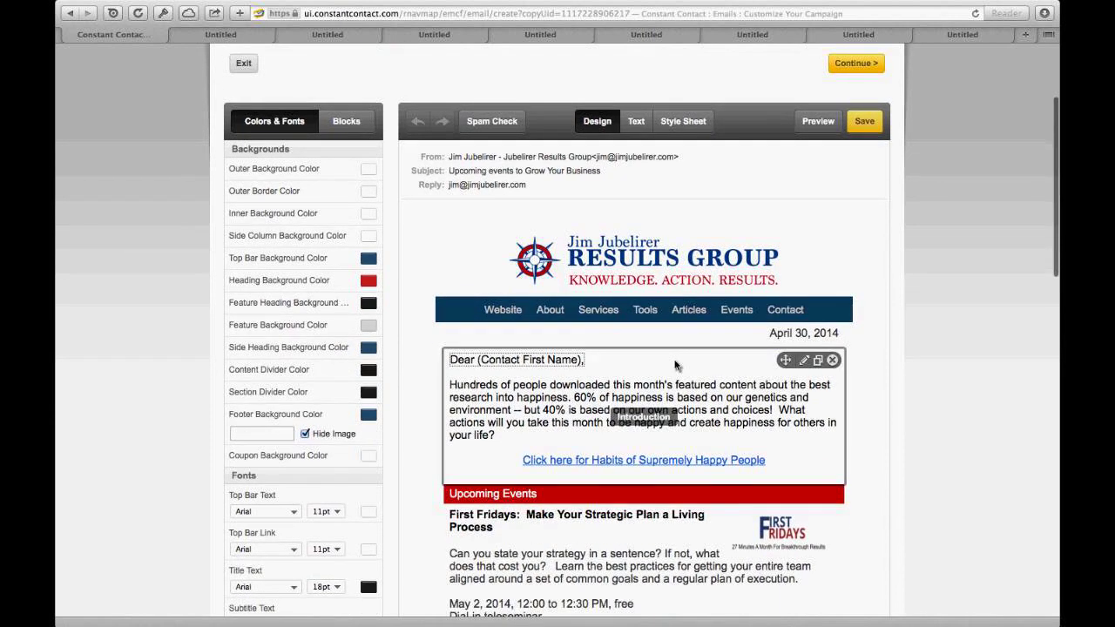
scroll(676, 364, down, 2)
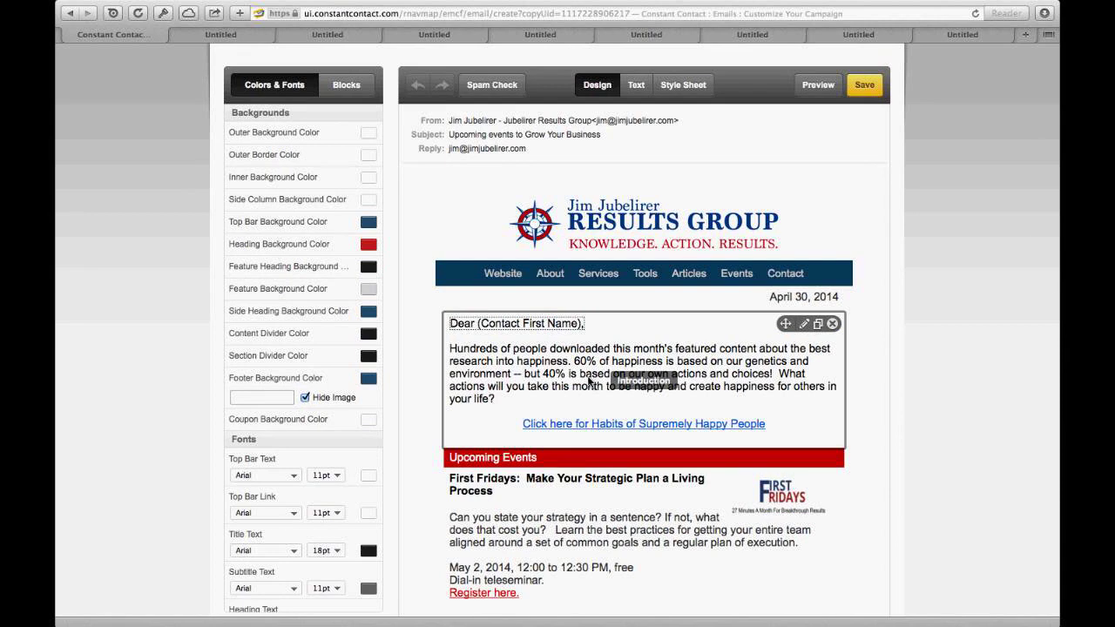
scroll(590, 381, down, 1)
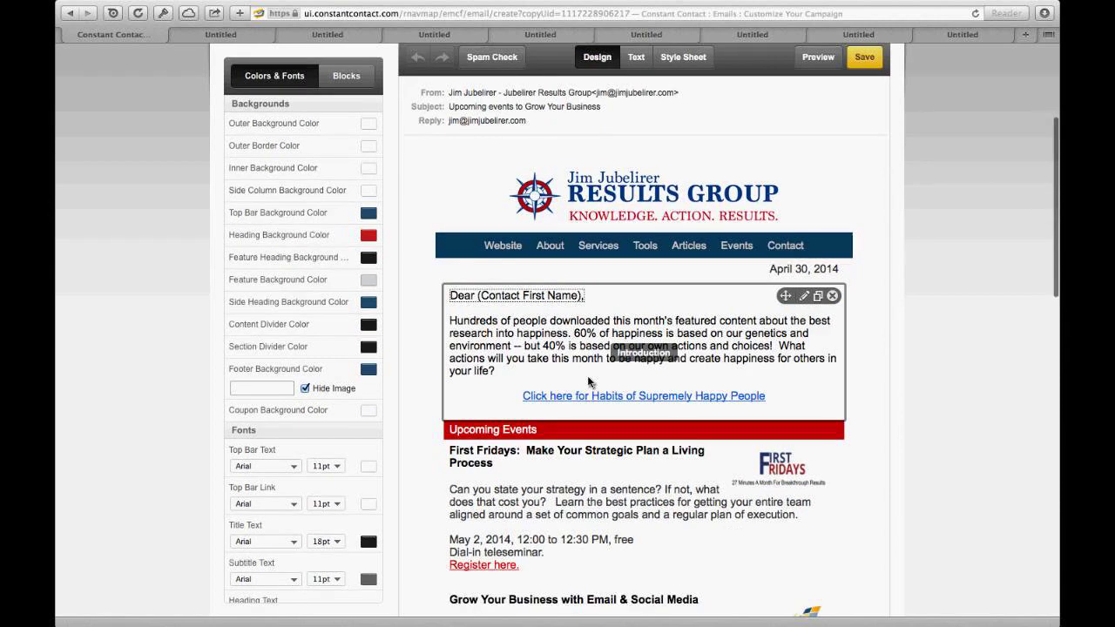
scroll(590, 381, down, 4)
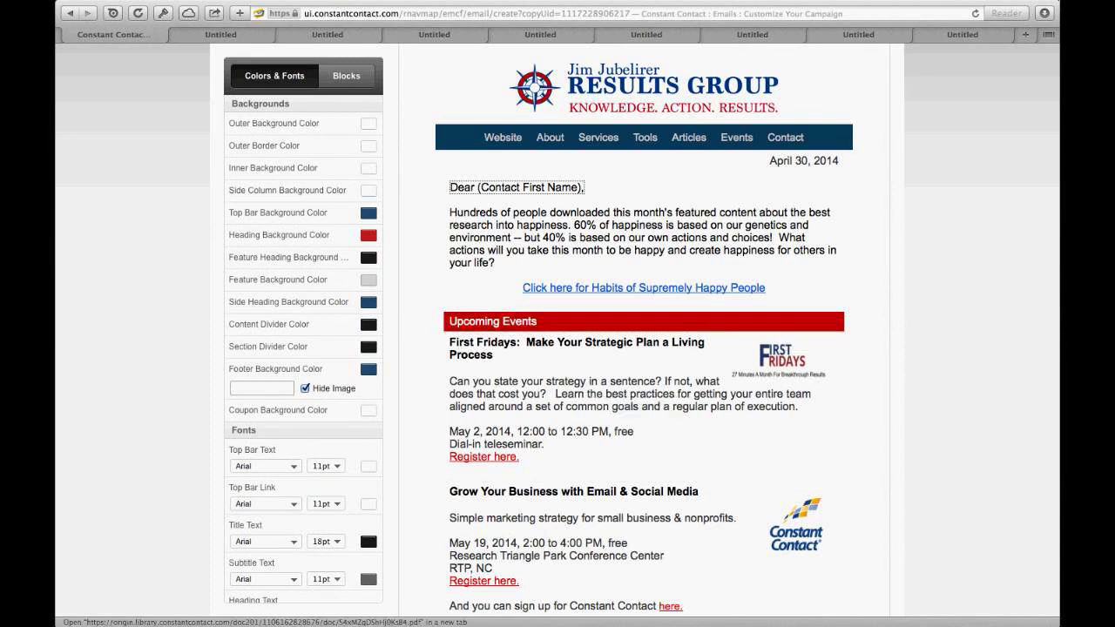
mouse_move(1054, 3)
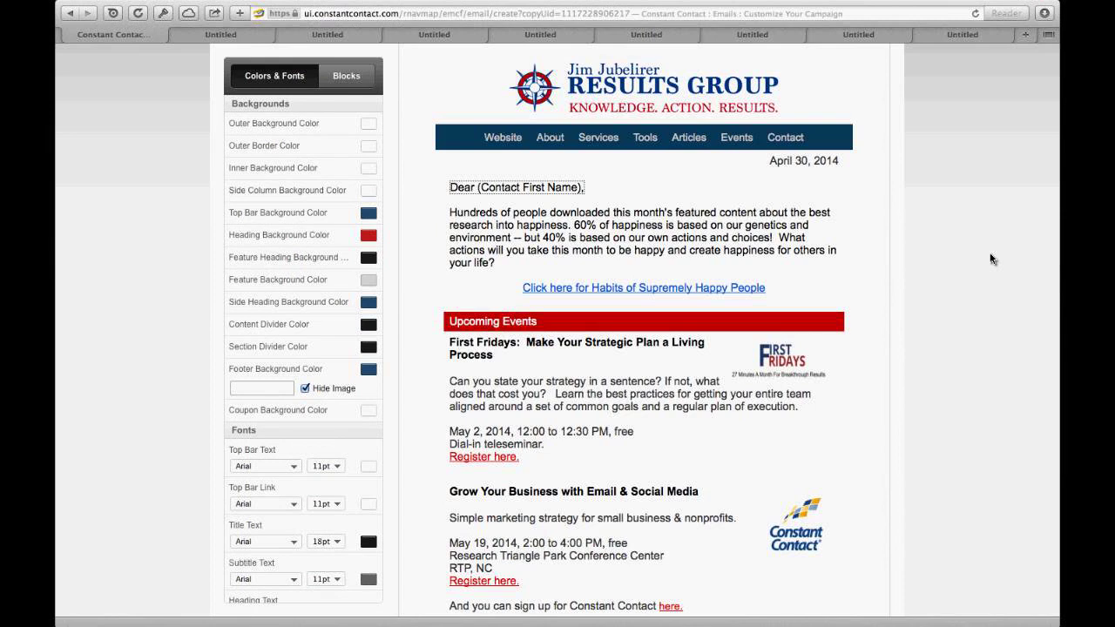
scroll(991, 259, down, 2)
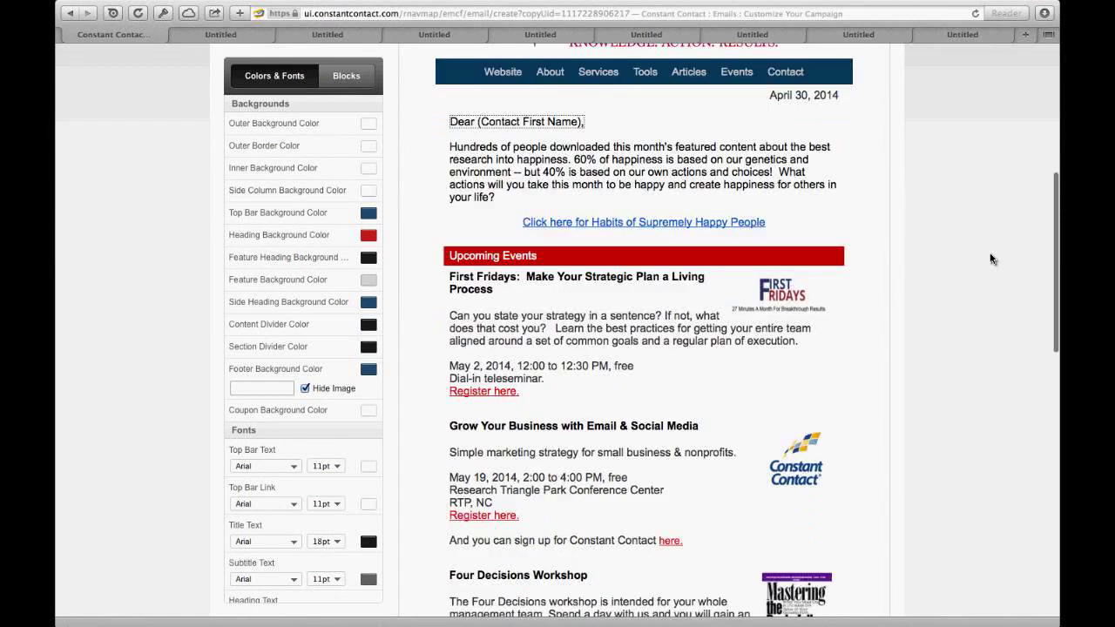
scroll(991, 258, down, 5)
scroll(991, 258, down, 3)
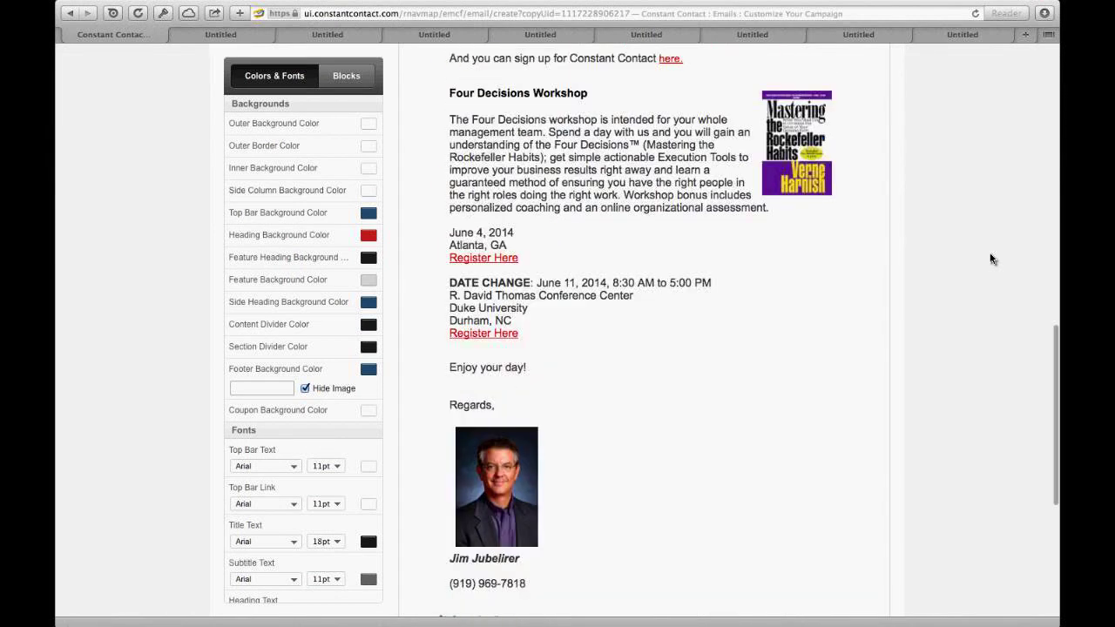
scroll(991, 259, down, 2)
scroll(991, 259, down, 1)
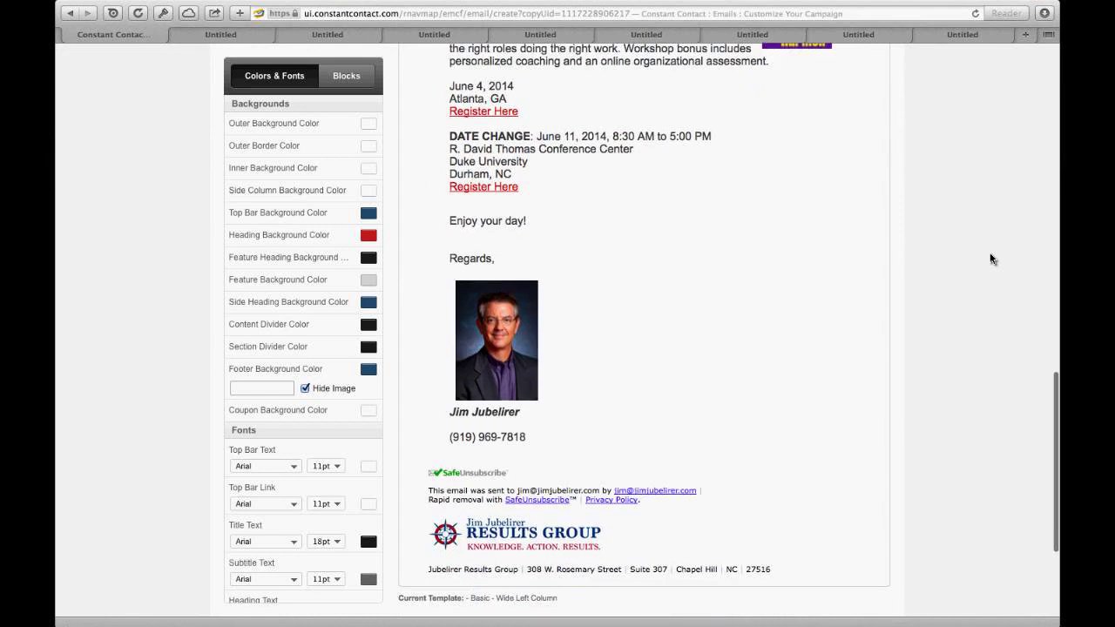
scroll(990, 259, down, 1)
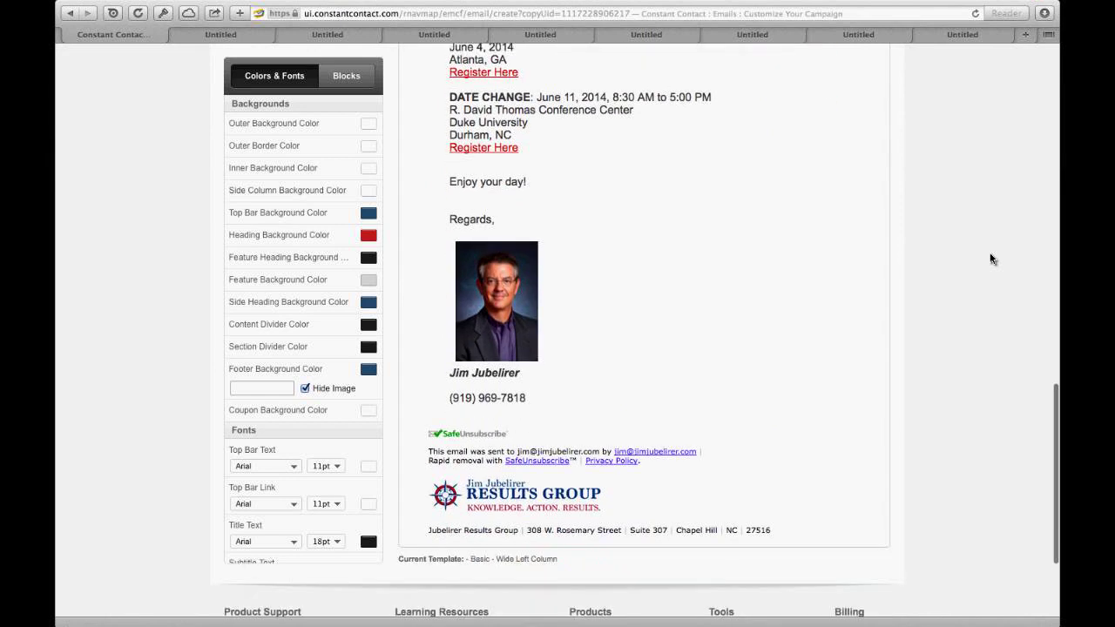
scroll(991, 259, down, 1)
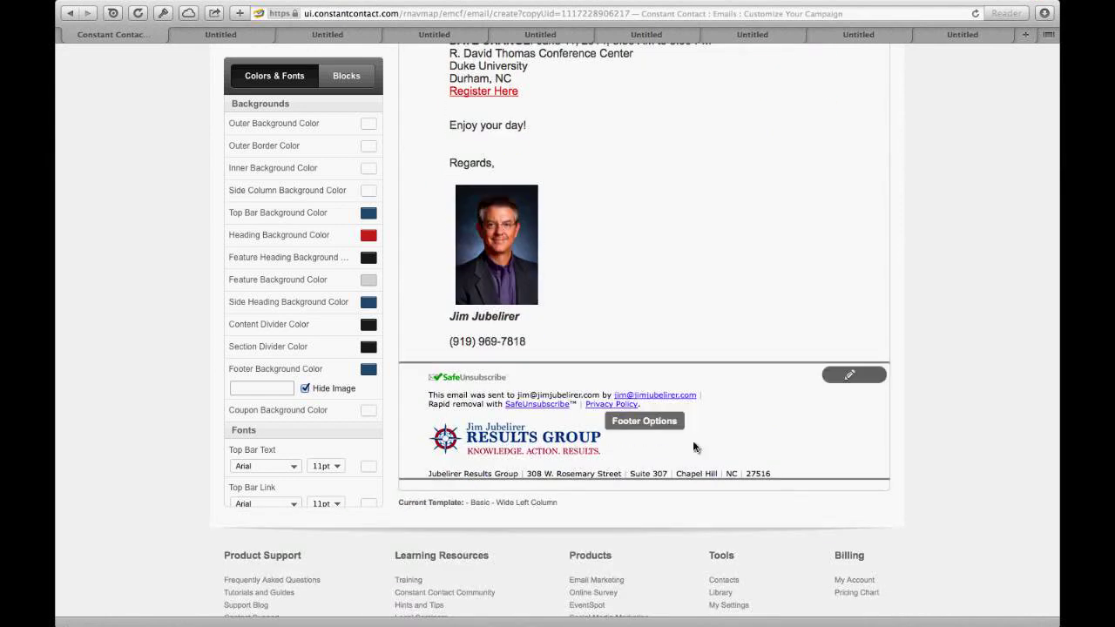
click(849, 376)
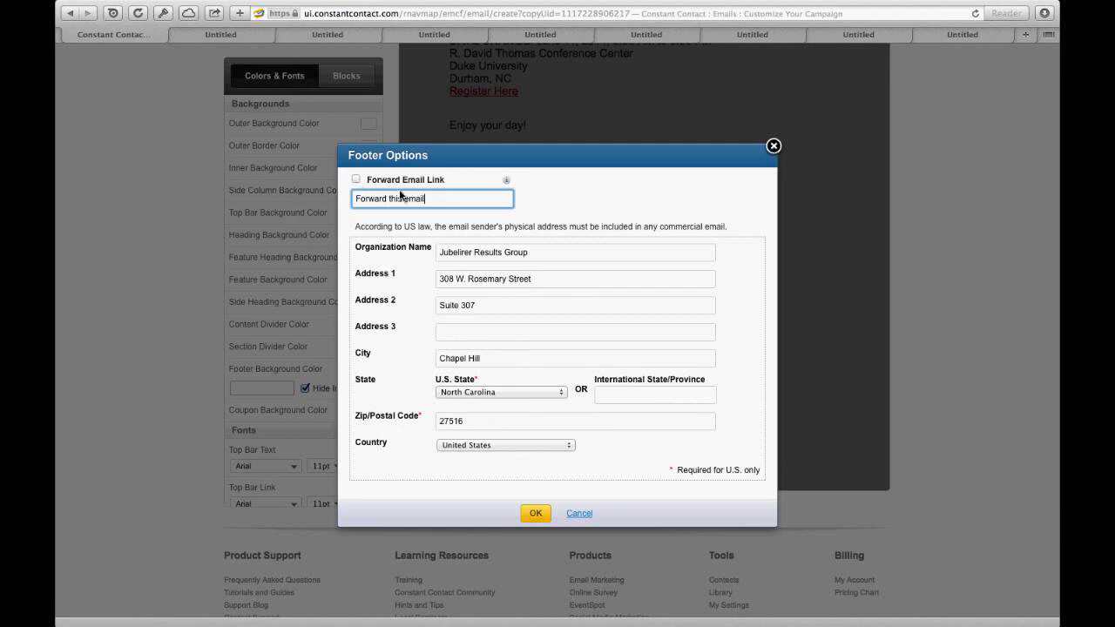
click(773, 146)
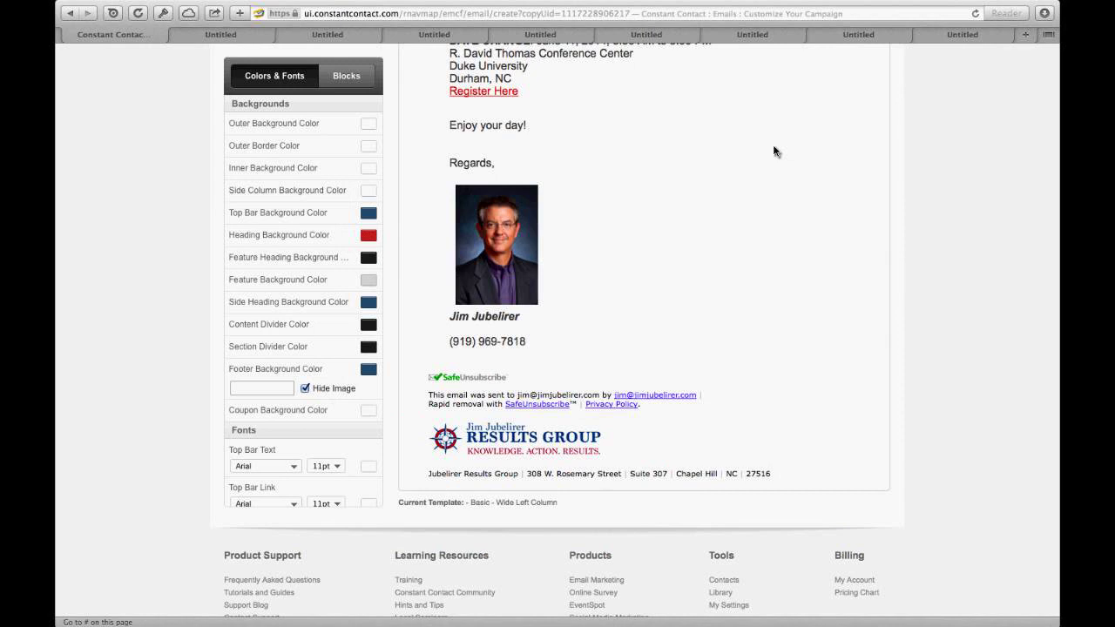
scroll(775, 152, down, 1)
Step: Show the Blocks list and browse the available block types from Logo to Coupon
scroll(775, 151, down, 2)
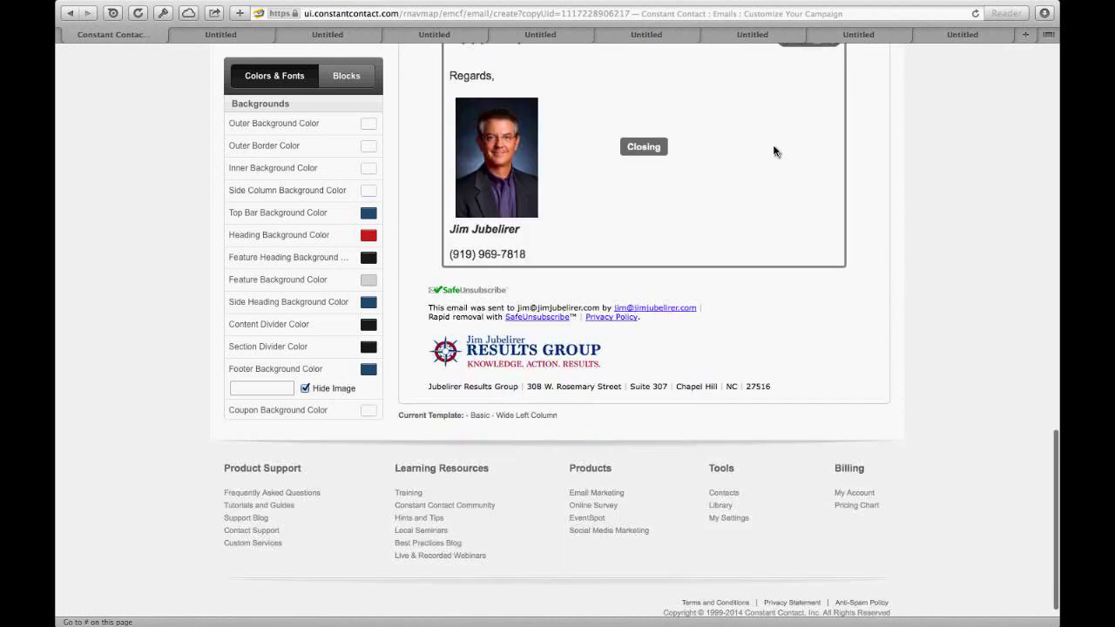
scroll(775, 152, up, 10)
scroll(775, 152, up, 4)
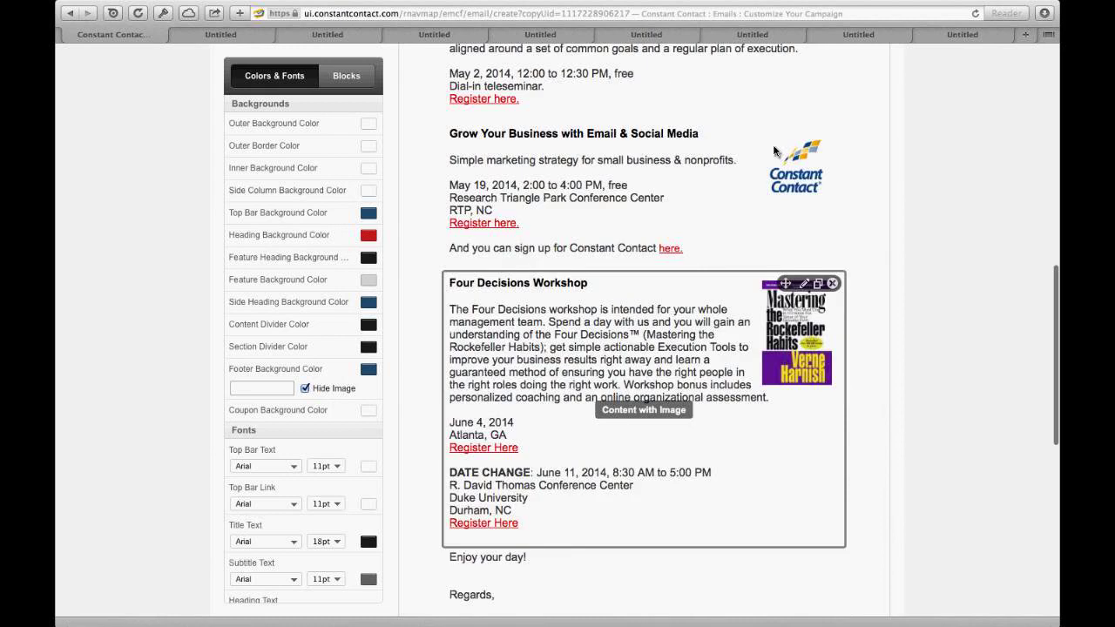
scroll(775, 151, up, 4)
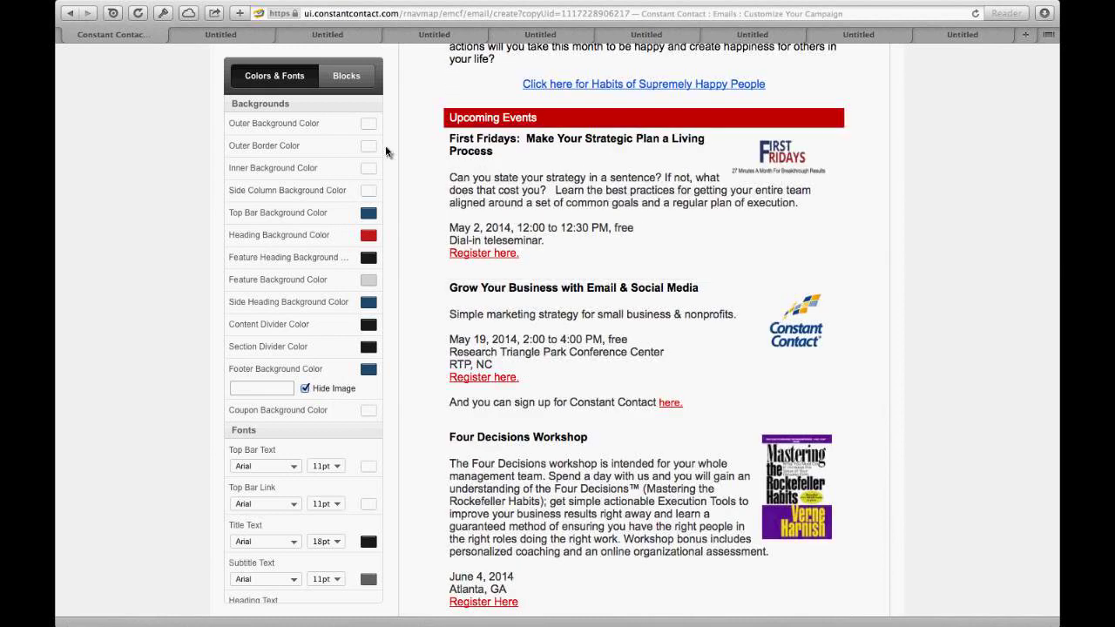
click(348, 78)
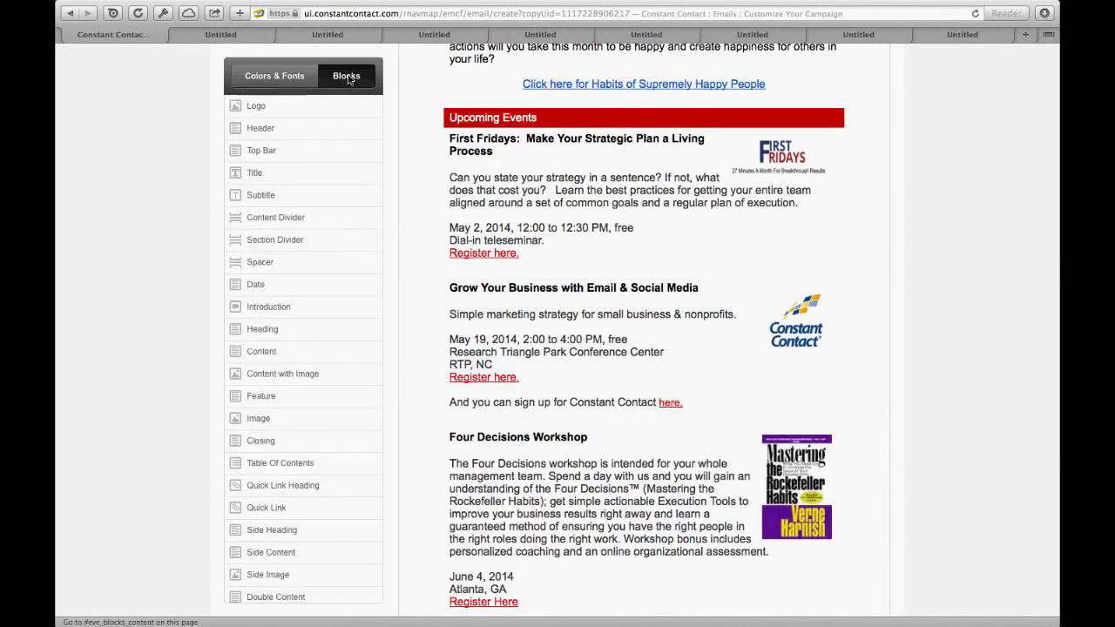
mouse_move(347, 104)
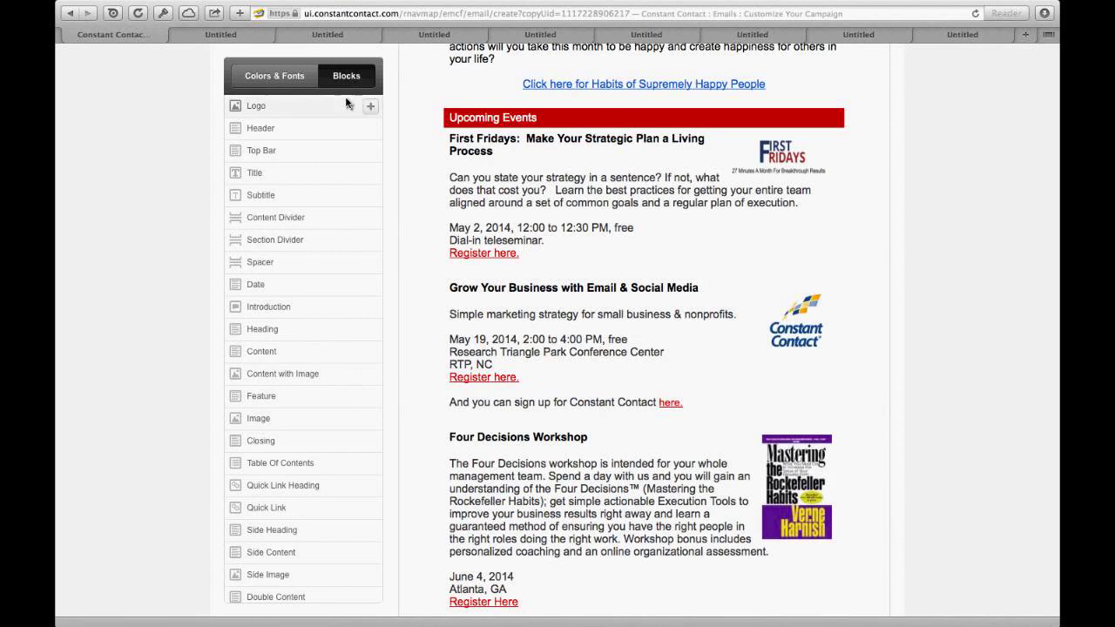
mouse_move(348, 154)
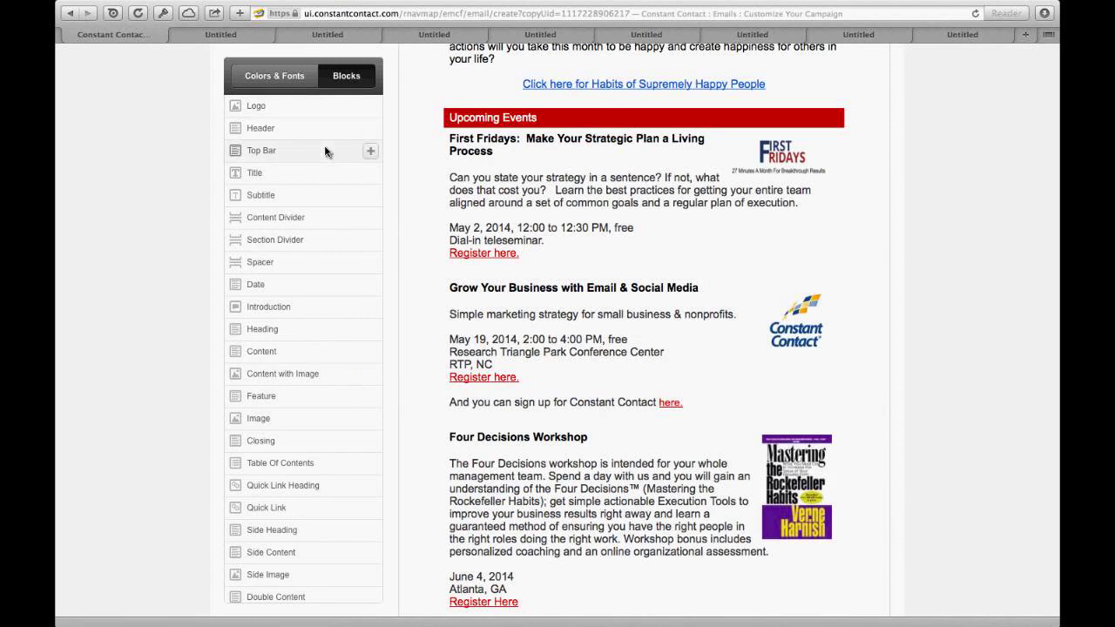
scroll(325, 152, down, 5)
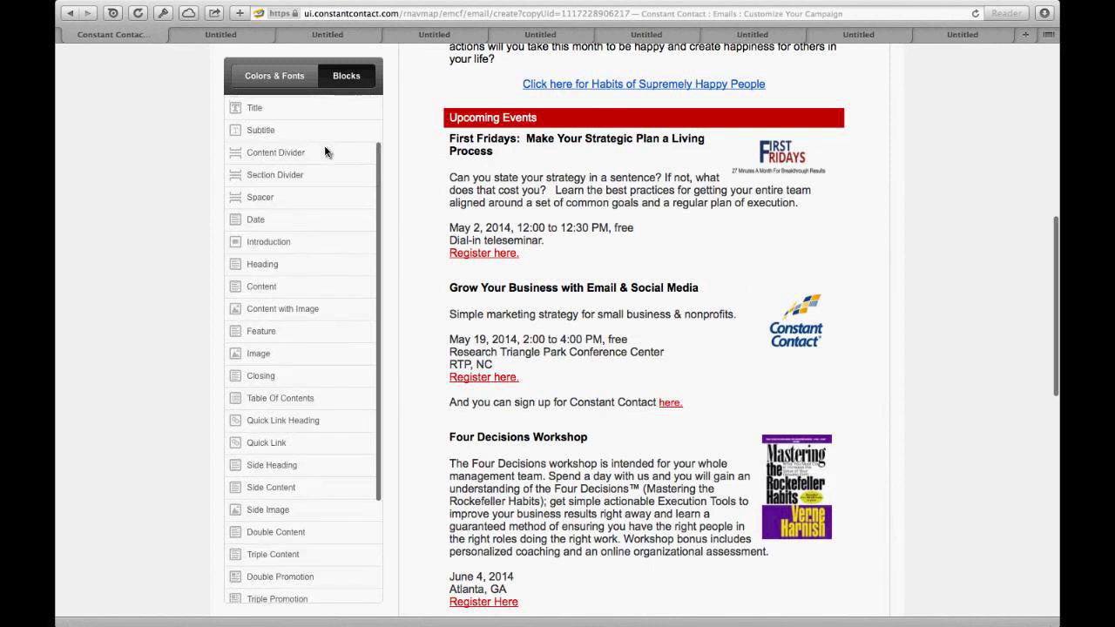
scroll(325, 151, down, 2)
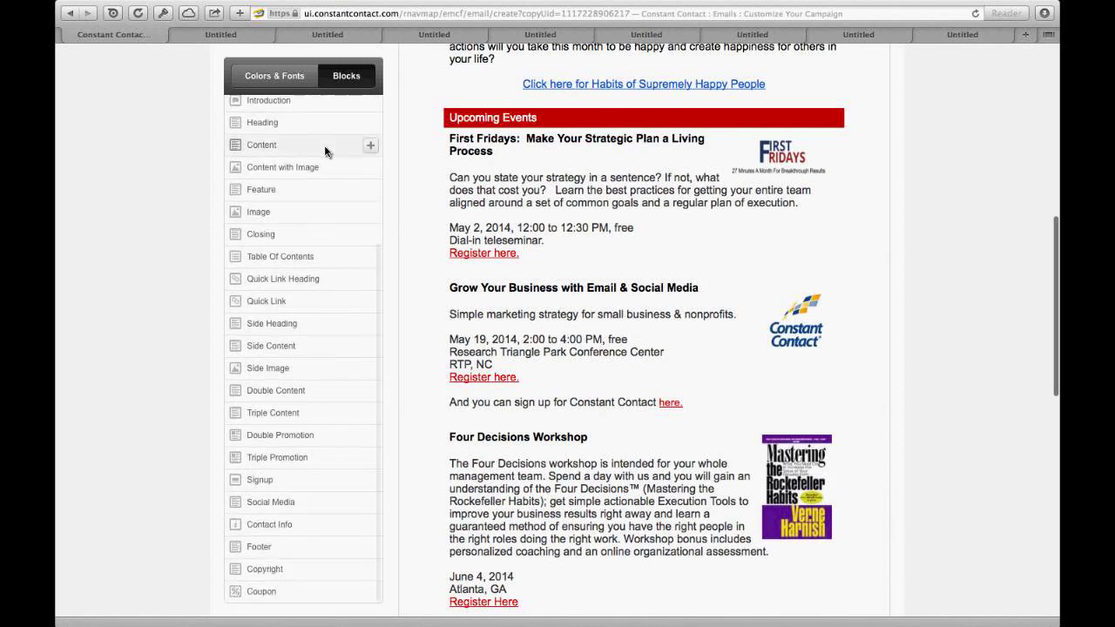
scroll(325, 151, up, 3)
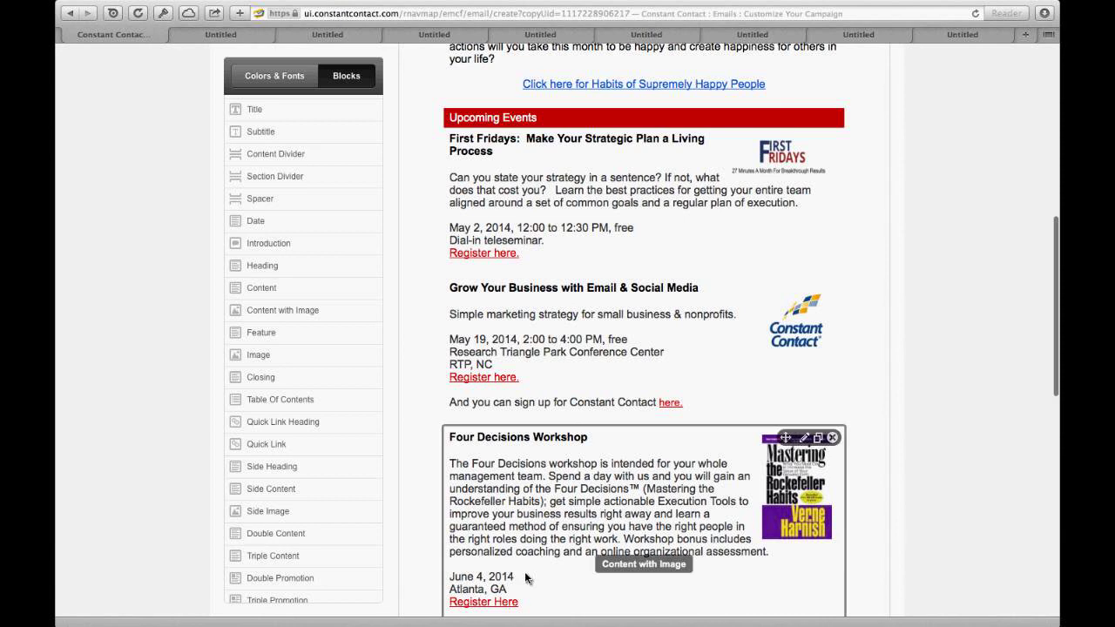
scroll(525, 578, down, 5)
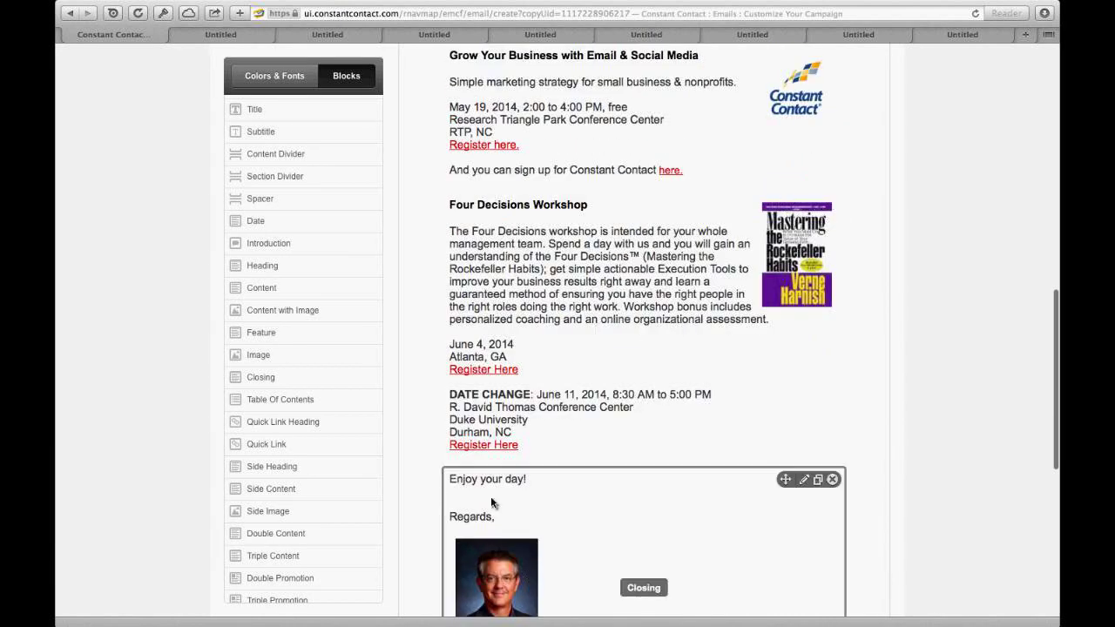
scroll(492, 503, down, 3)
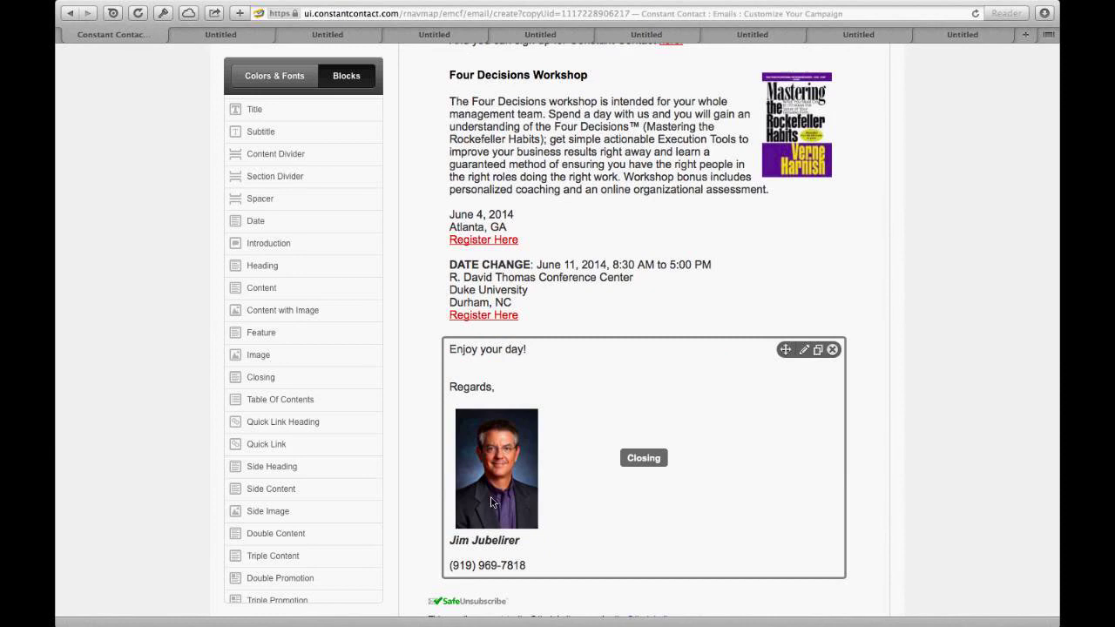
scroll(491, 502, up, 2)
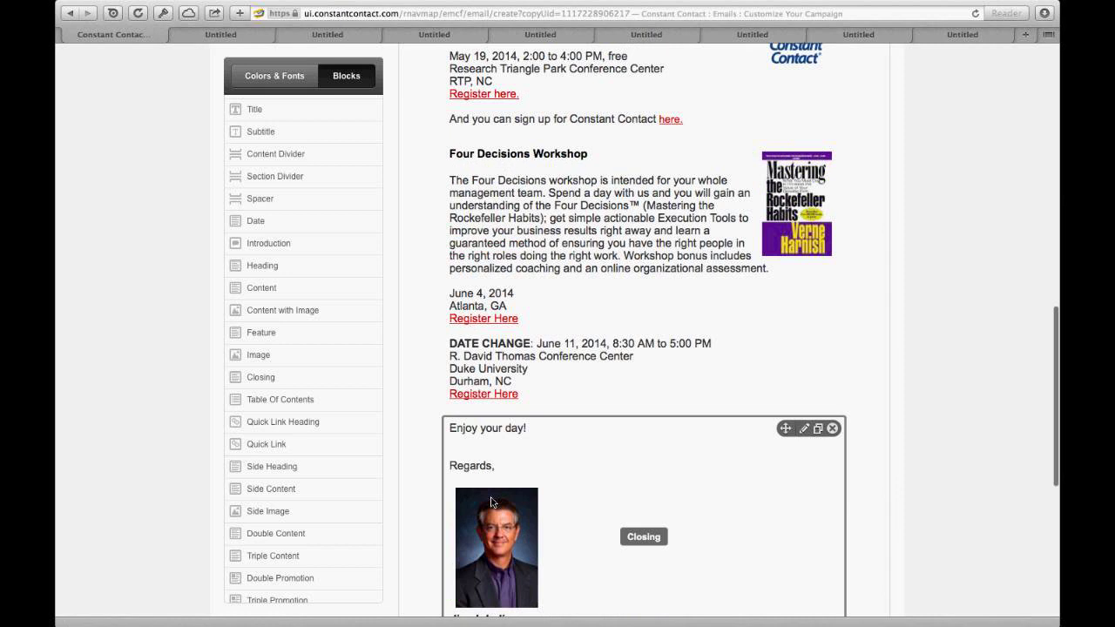
key(ctrl+Up)
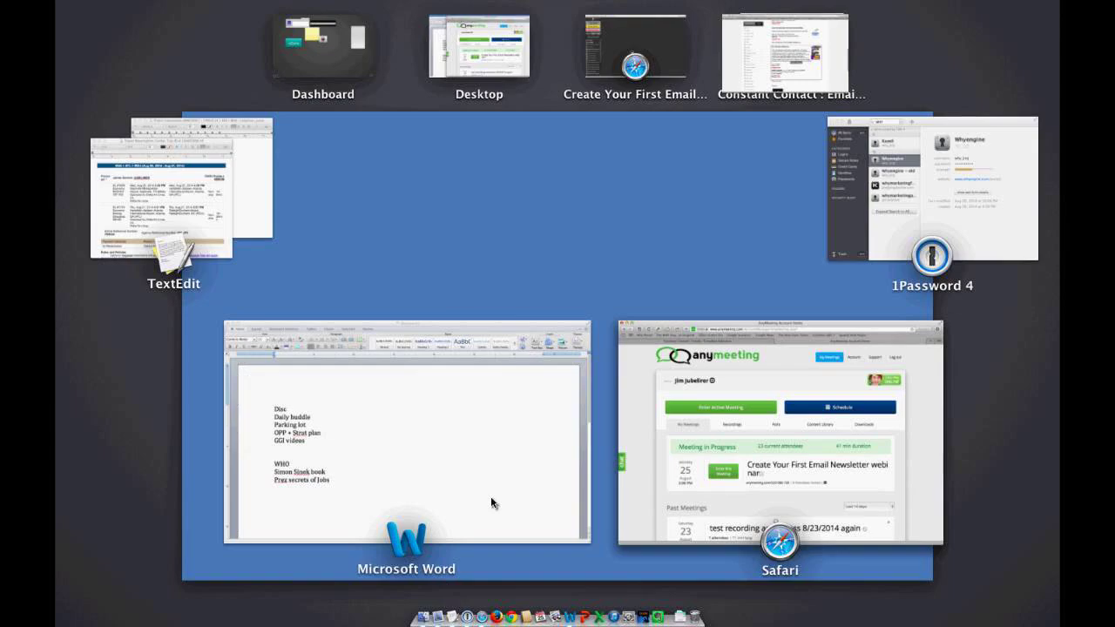
key(ctrl+Up)
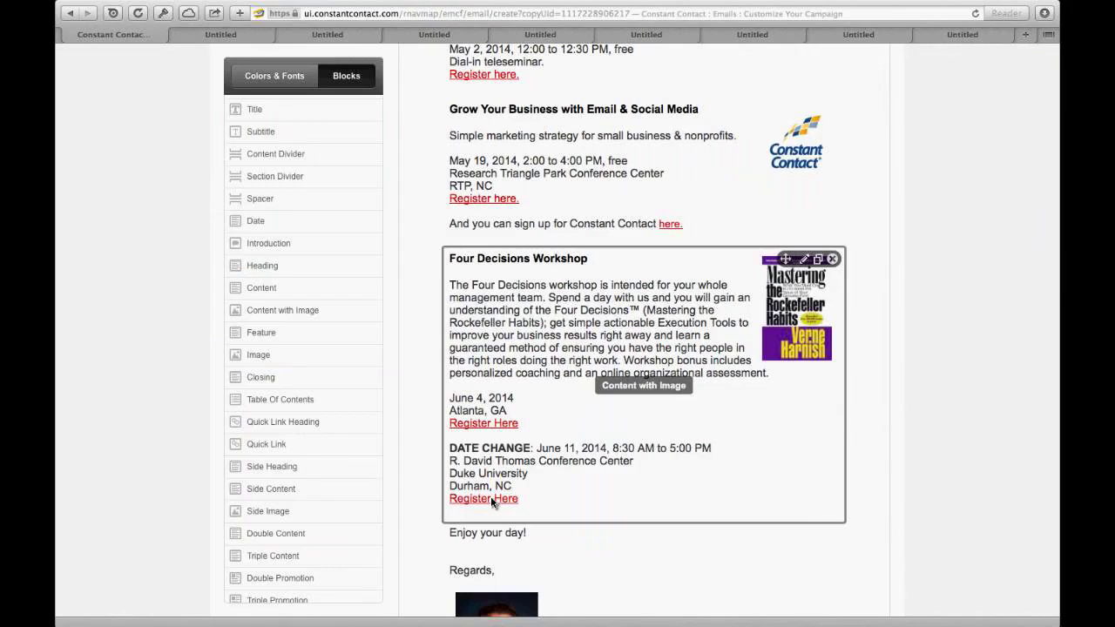
scroll(492, 502, up, 5)
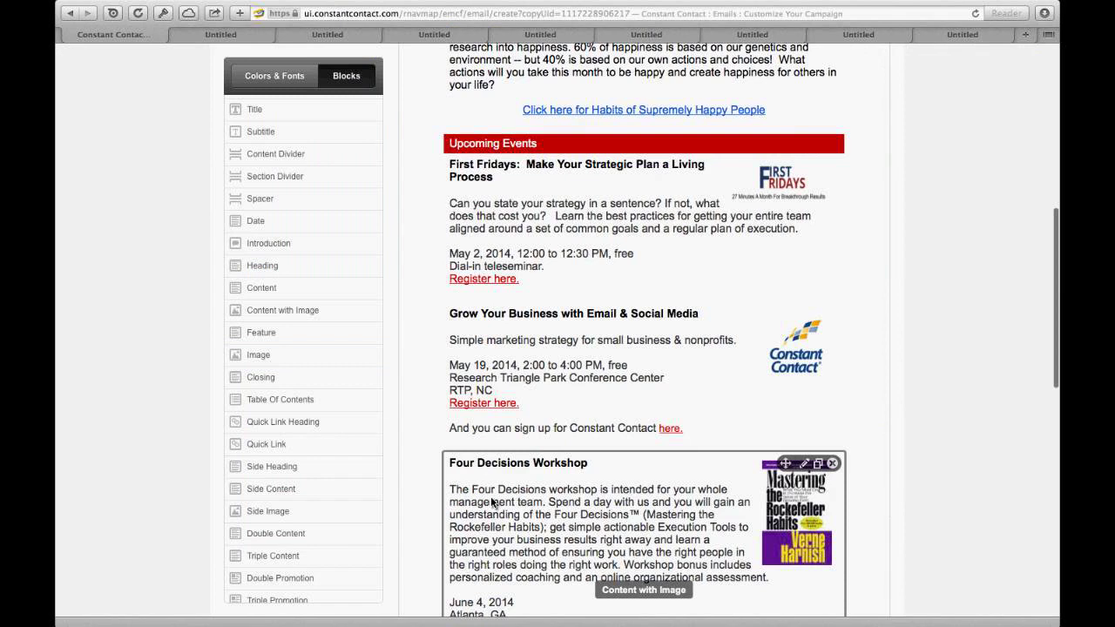
click(820, 154)
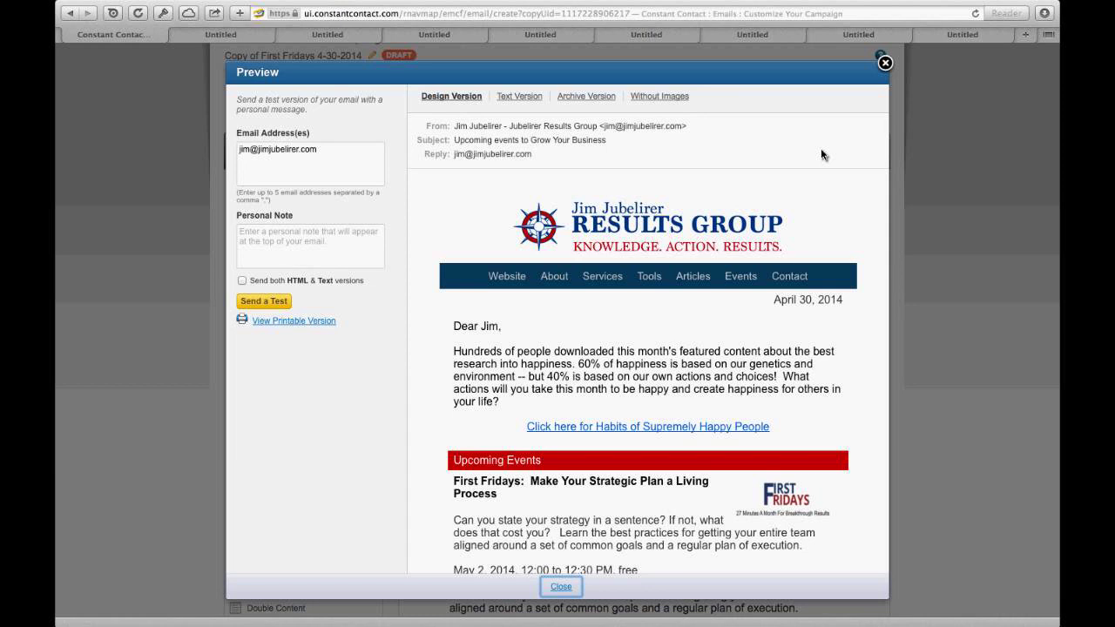
click(329, 153)
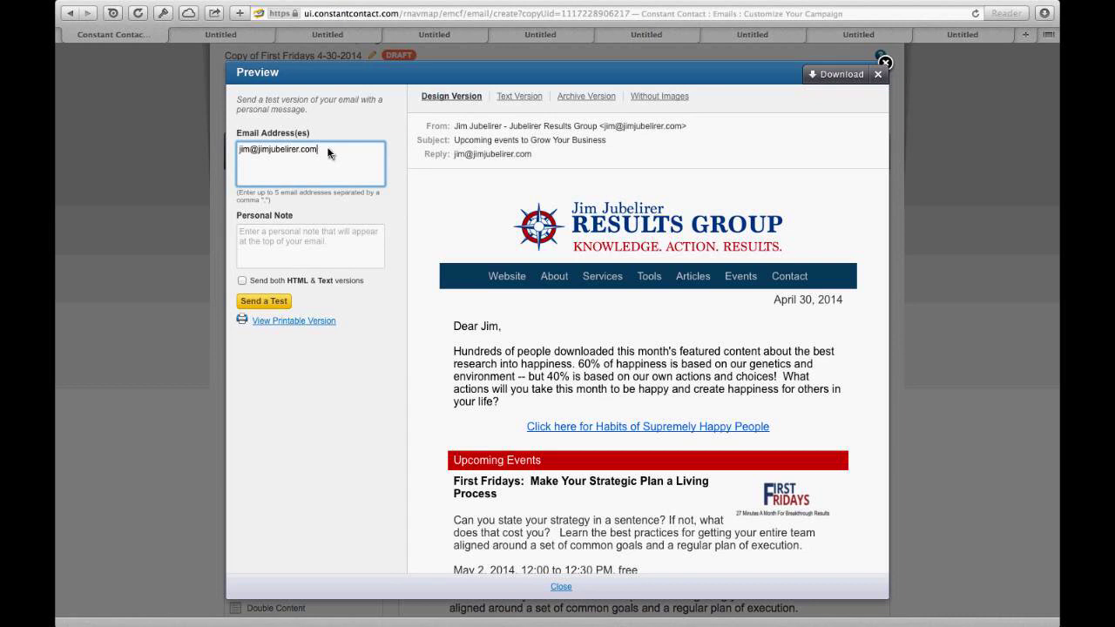
text(;y)
text(ou)
key(BackSpace)
key(BackSpace)
key(BackSpace)
Step: Close the preview and continue from Customize Your Campaign to the Schedule page
click(878, 74)
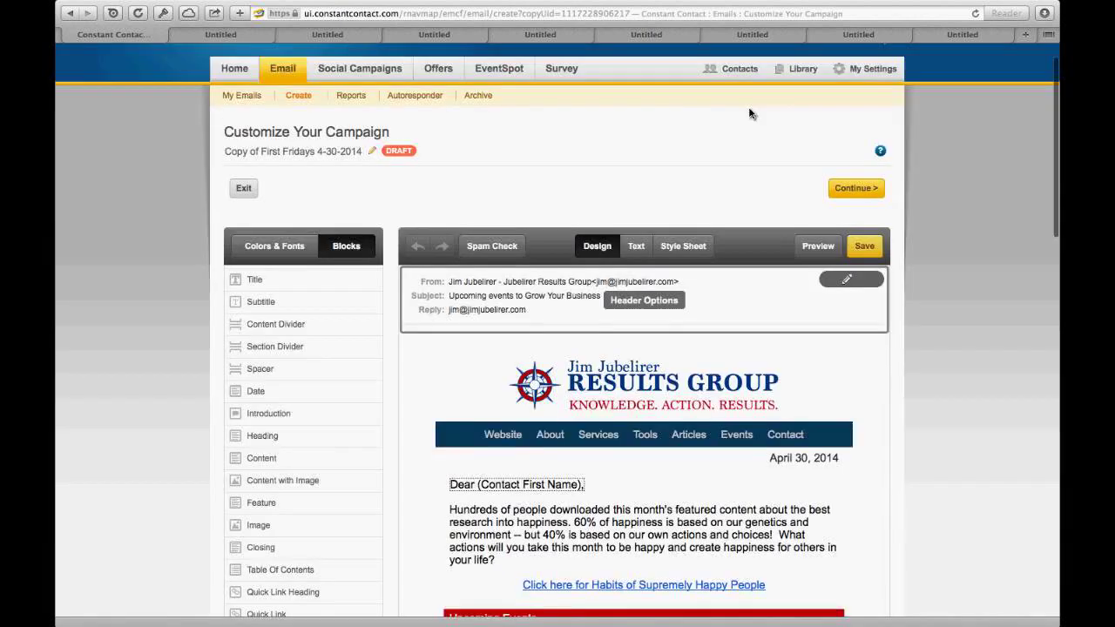
scroll(751, 113, down, 1)
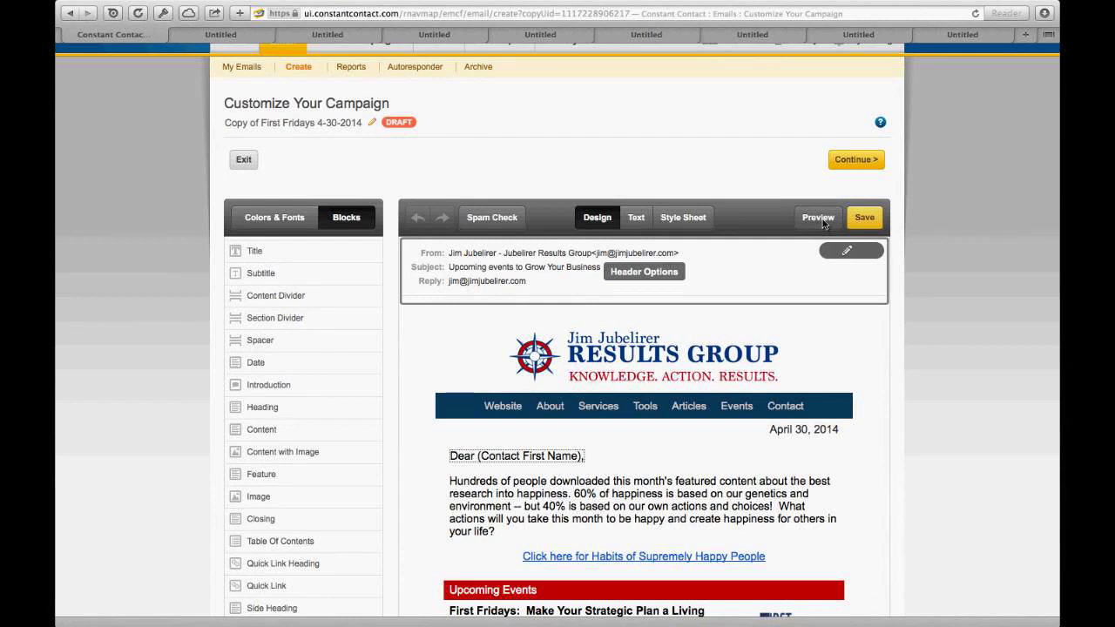
click(862, 160)
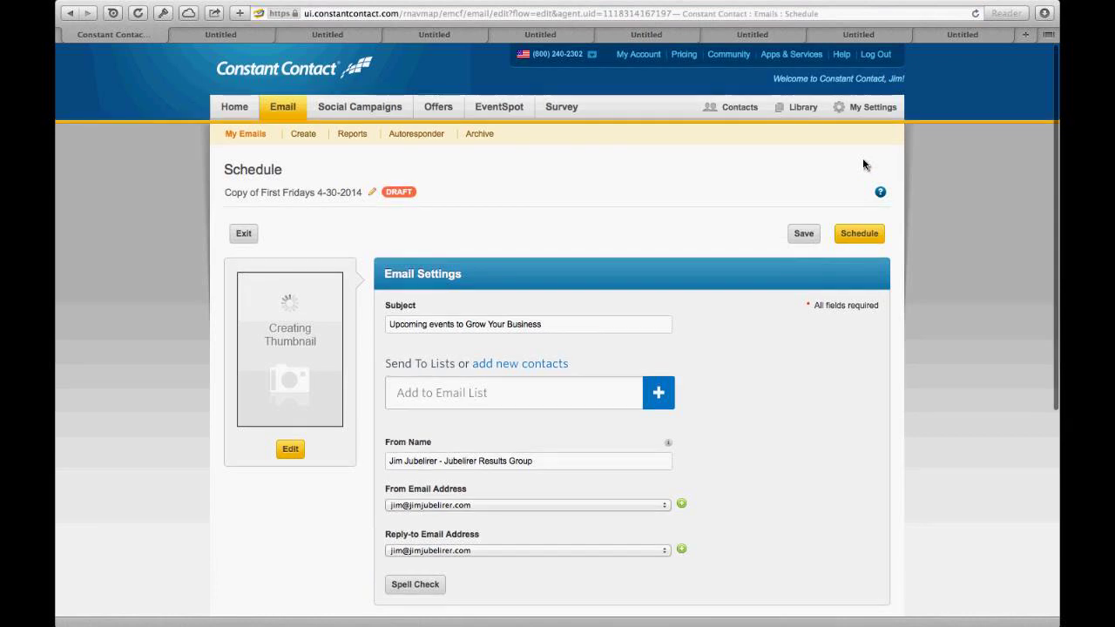
Step: Review the subject line and browse Add to Email List for the one-contact consults list
scroll(863, 165, down, 2)
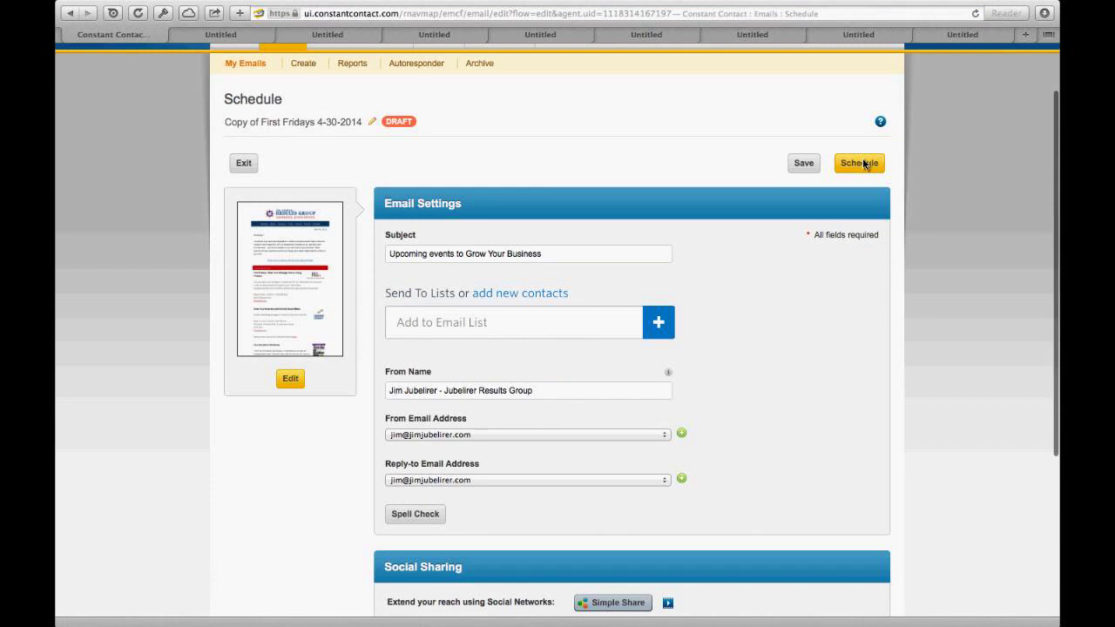
scroll(610, 261, down, 1)
click(544, 224)
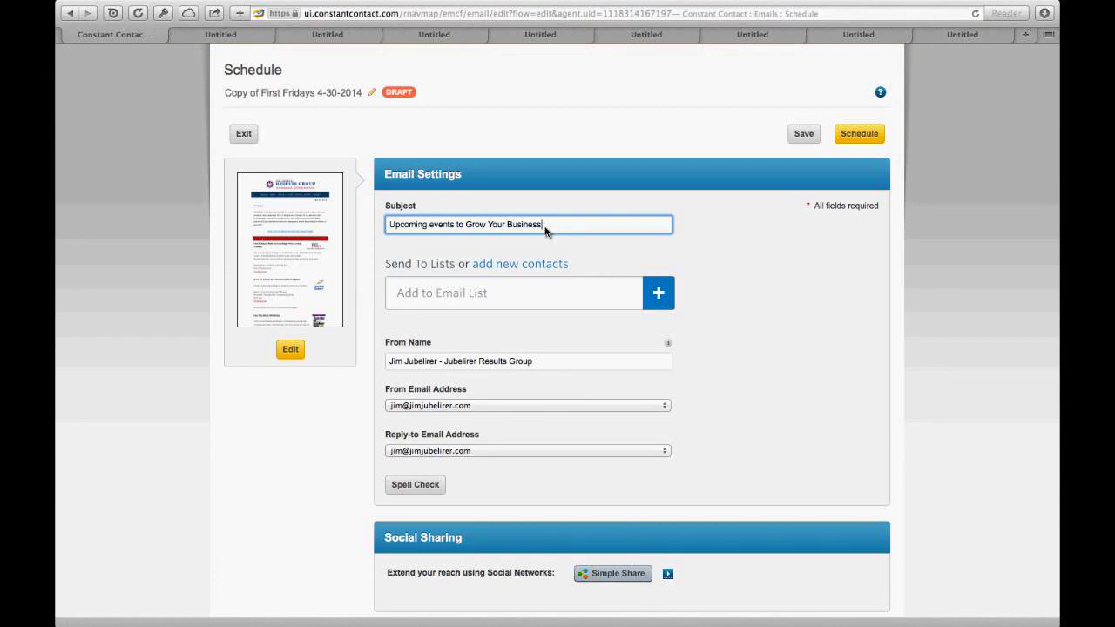
click(584, 292)
scroll(624, 358, down, 3)
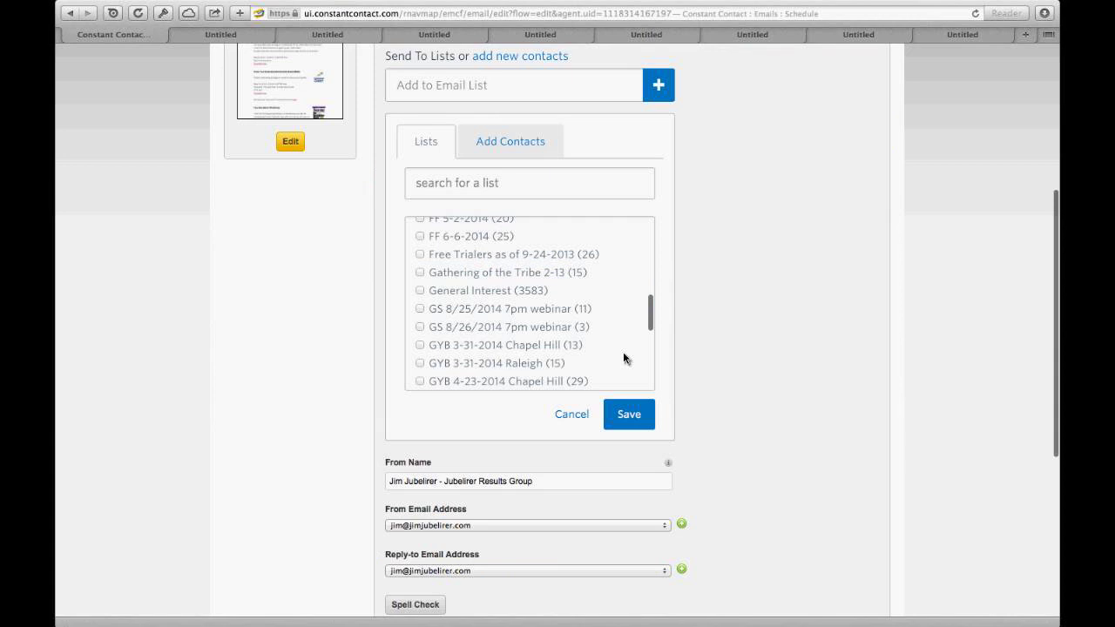
scroll(624, 358, down, 5)
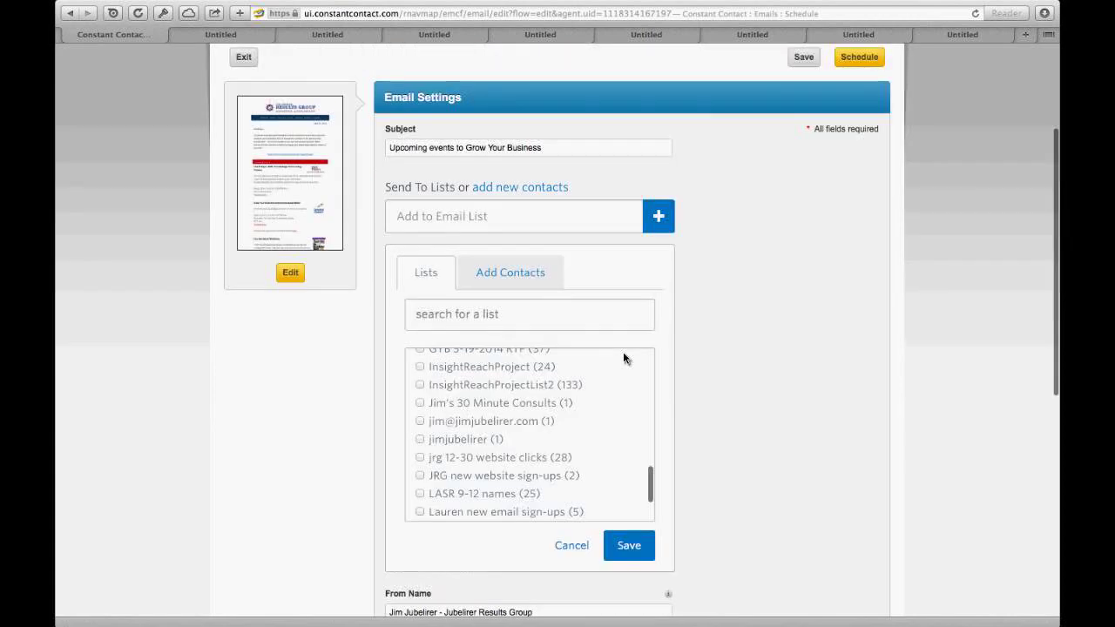
scroll(624, 358, down, 5)
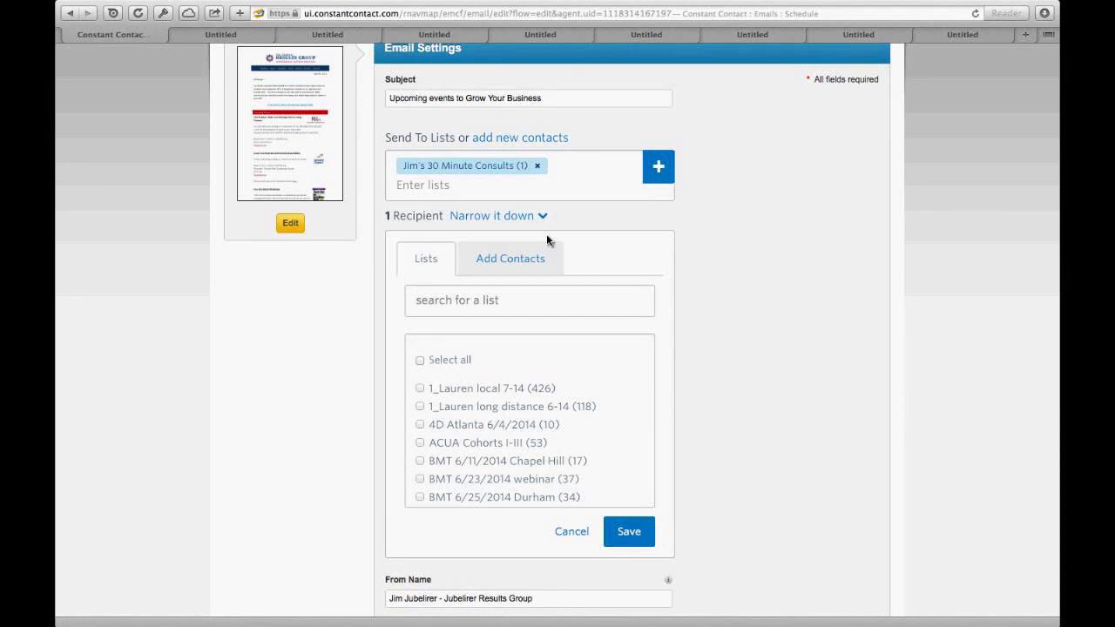
scroll(862, 119, up, 3)
Step: In the Schedule dialog choose Send later, toggle archiving after send, and view the Google Analytics info
click(860, 111)
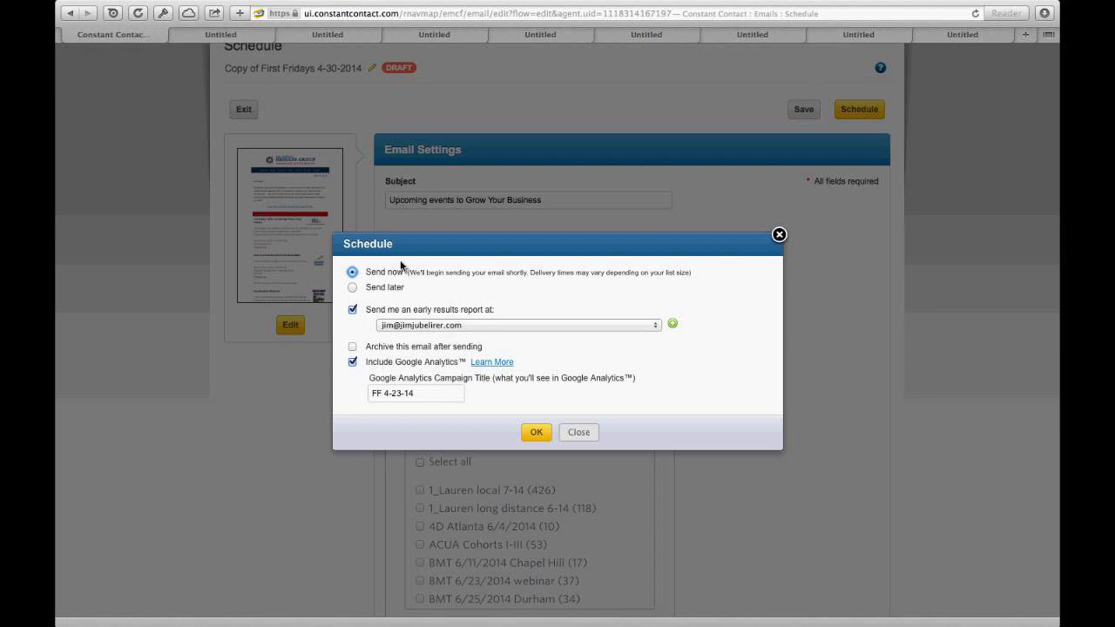
click(352, 287)
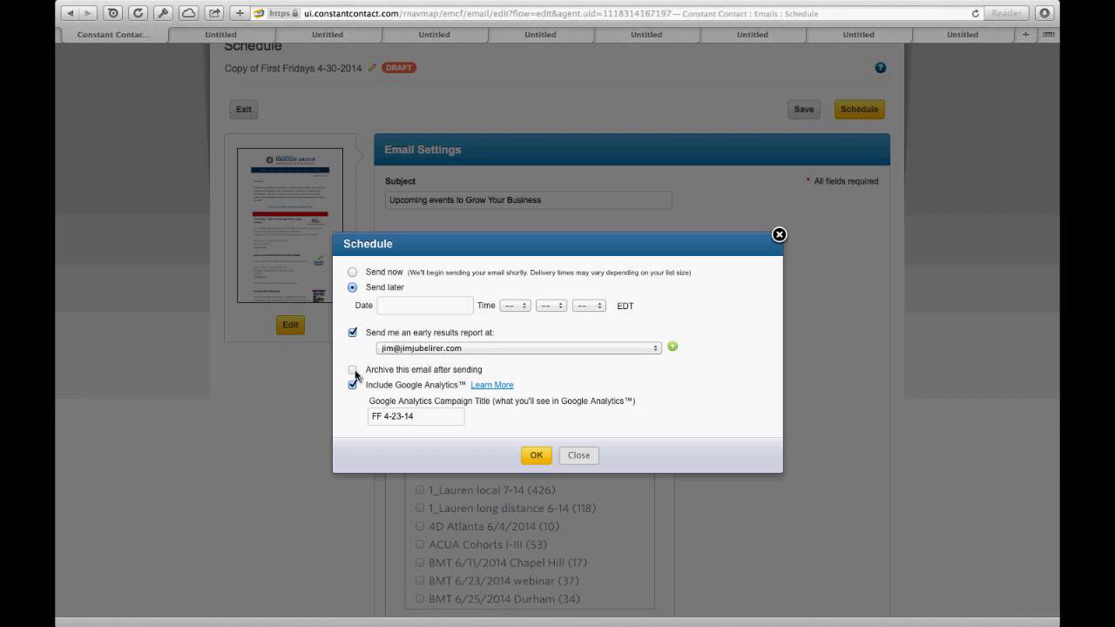
click(354, 370)
click(484, 388)
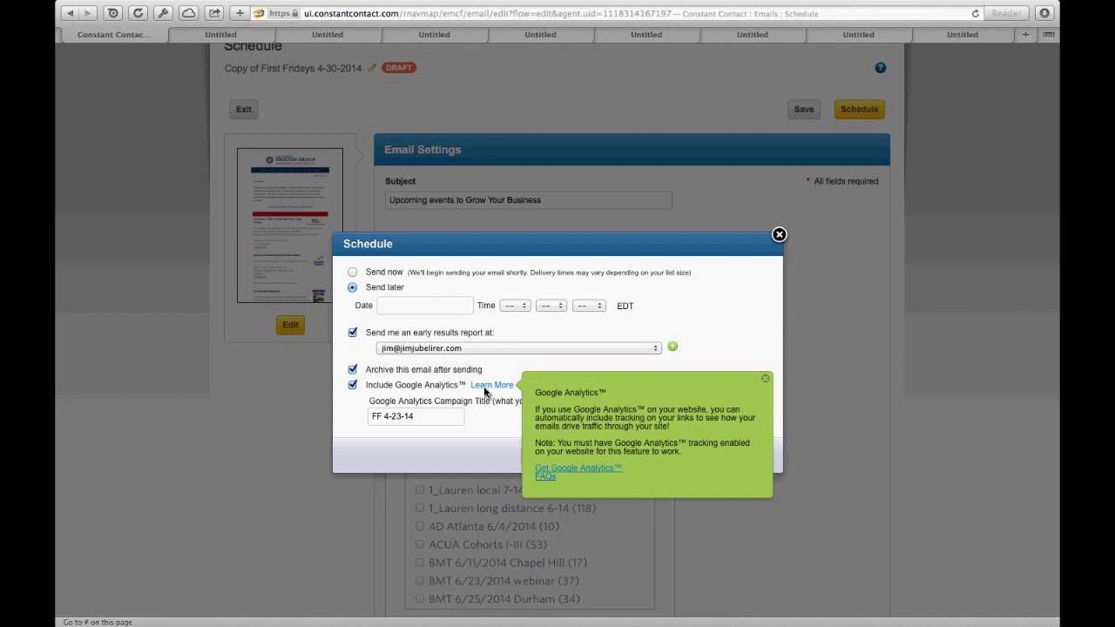
Step: Dismiss the Schedule dialog and remove the existing recipient list from the email
click(778, 234)
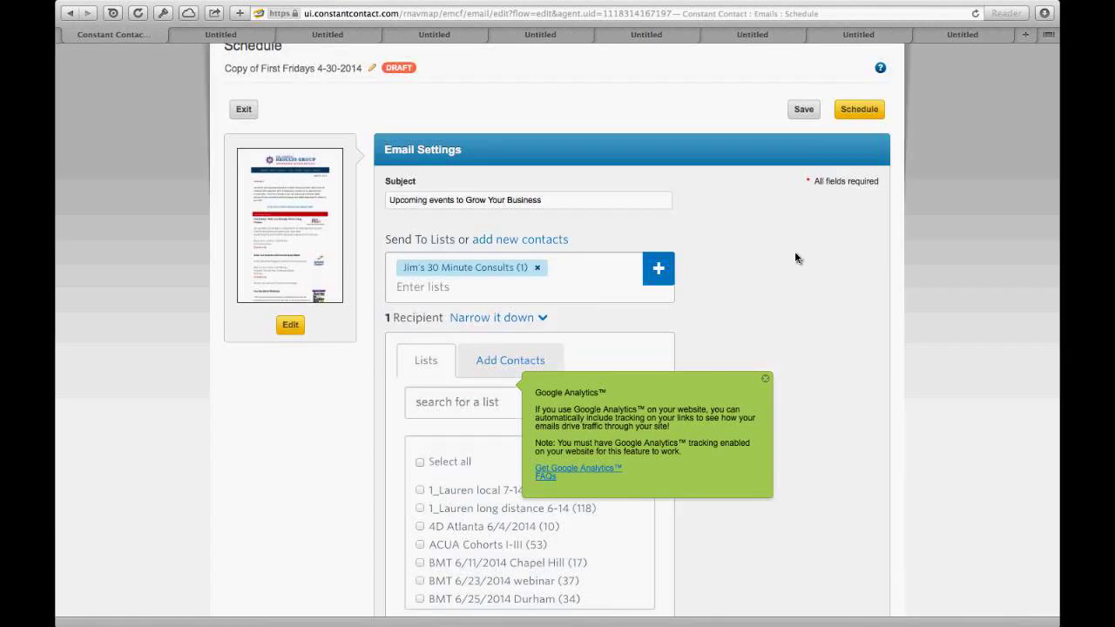
scroll(795, 258, down, 1)
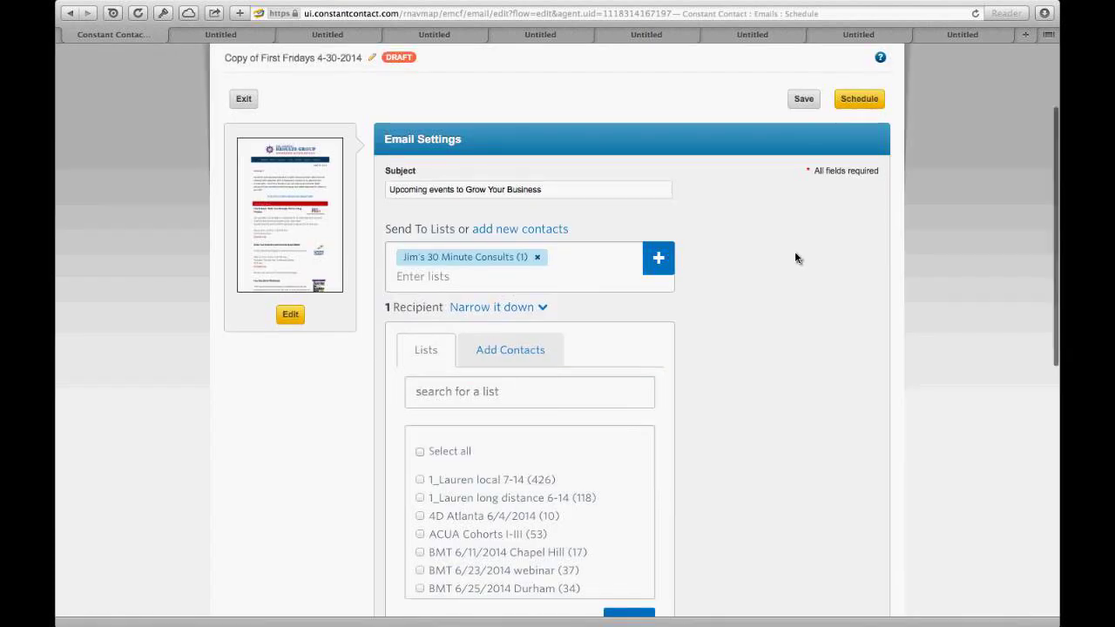
scroll(795, 258, down, 2)
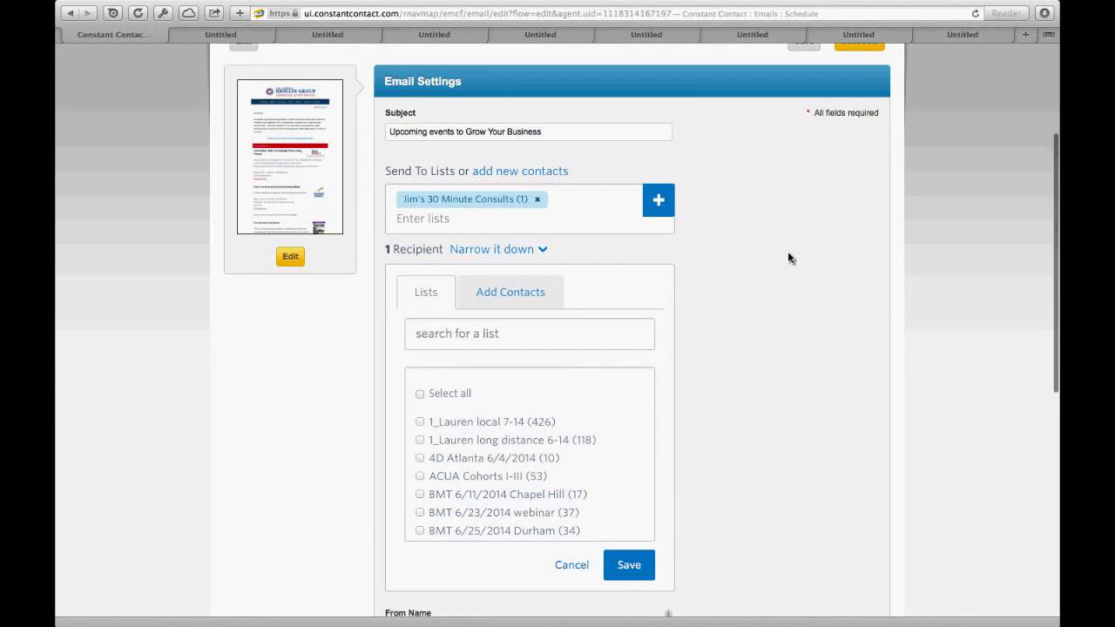
click(537, 201)
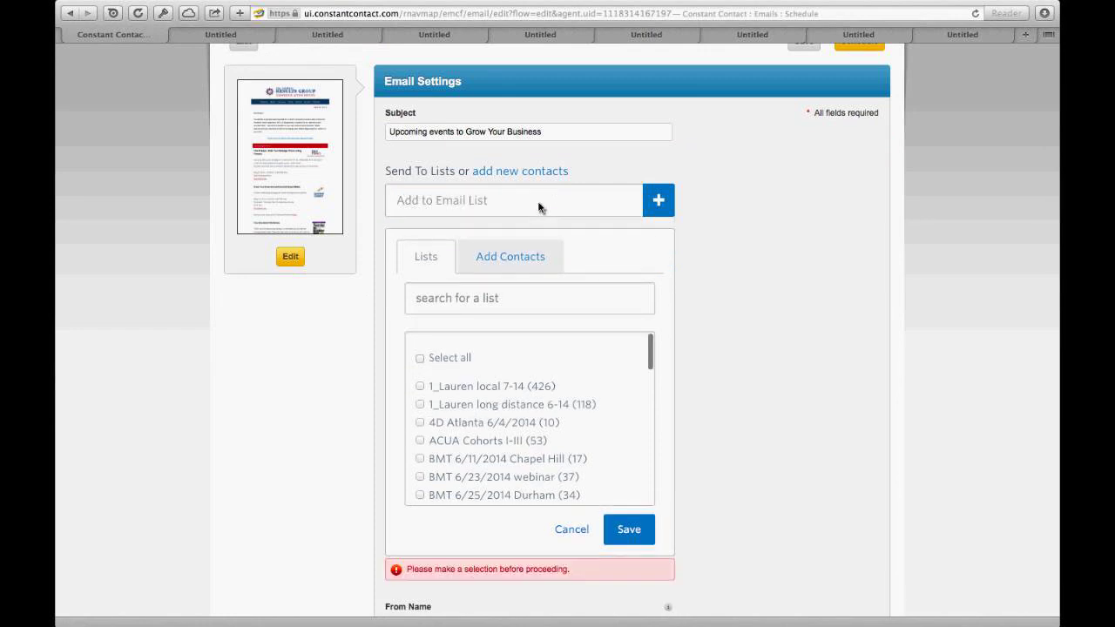
Step: Add the contact's email address as a new list named 'test' and save it as recipients
click(515, 269)
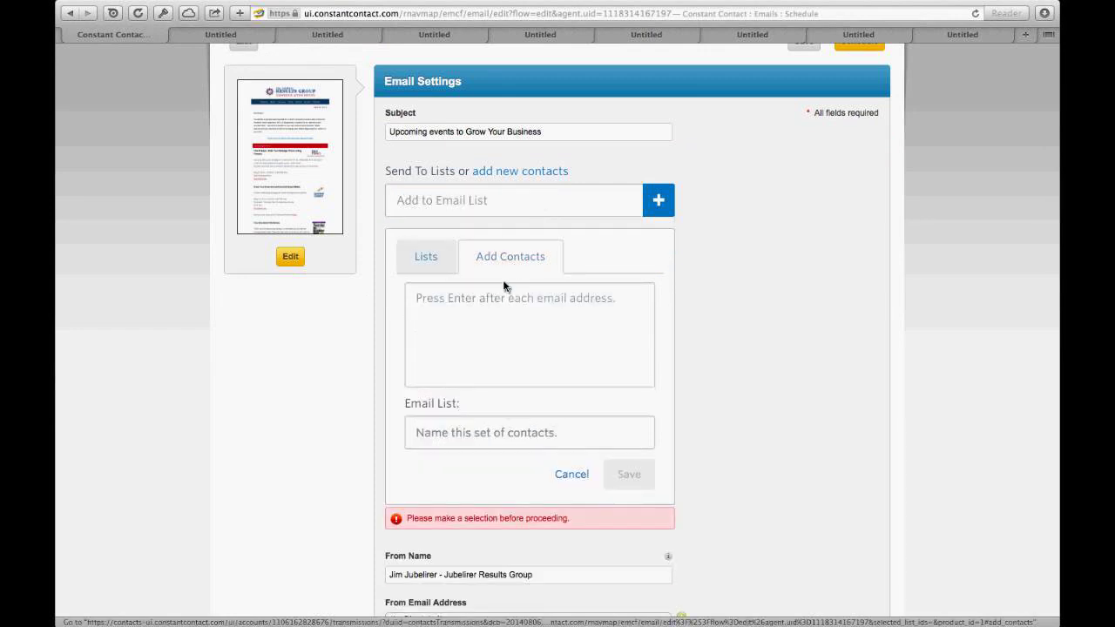
click(493, 298)
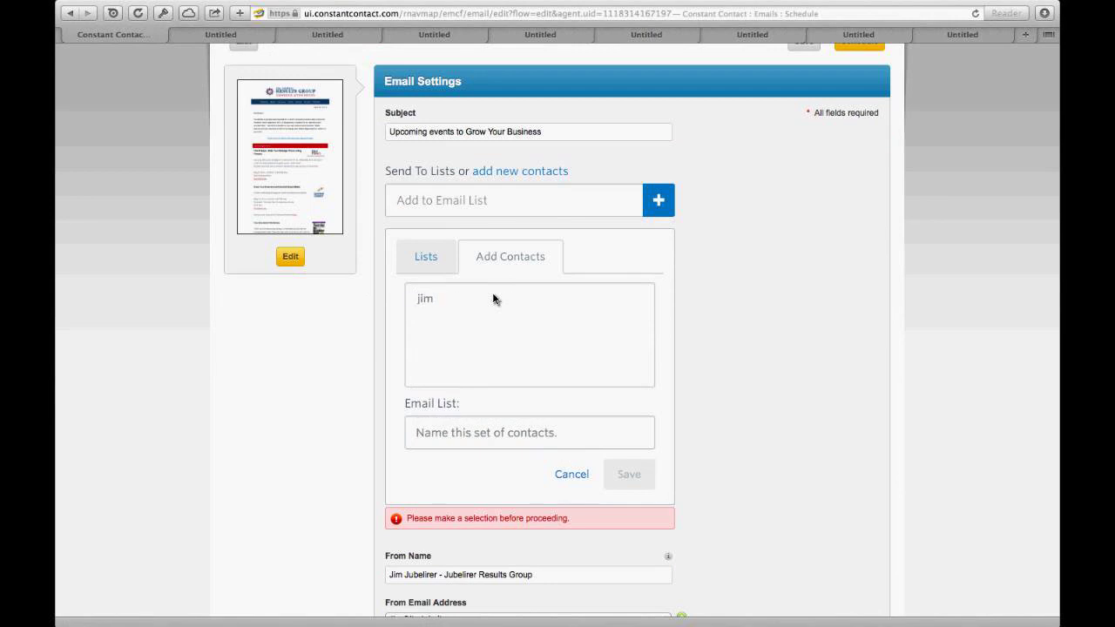
scroll(494, 299, down, 1)
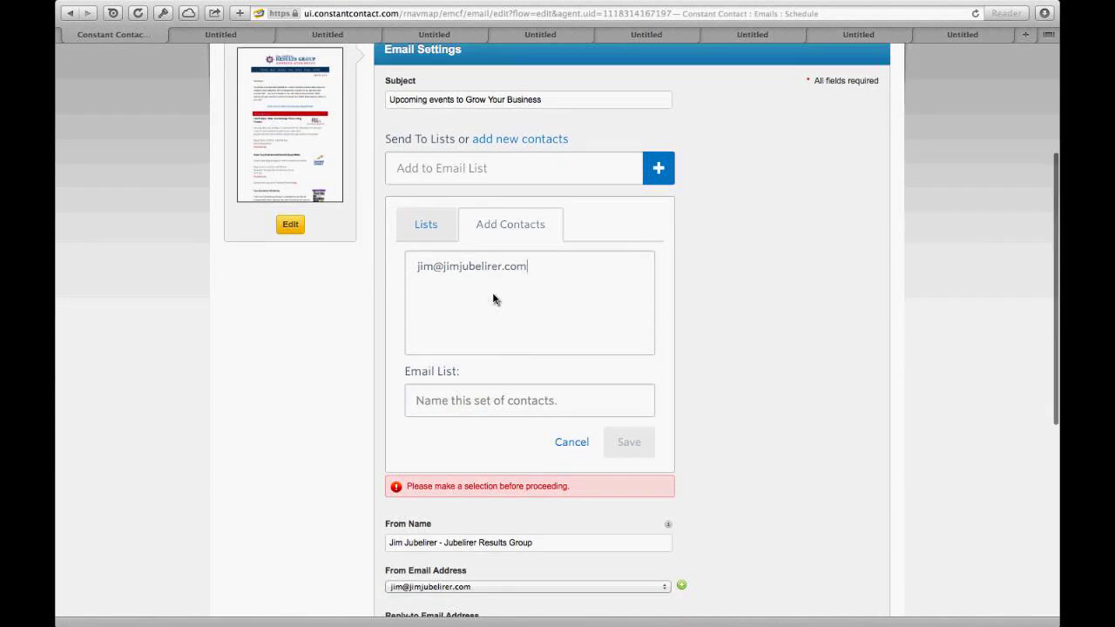
key(Return)
scroll(470, 363, down, 2)
click(450, 353)
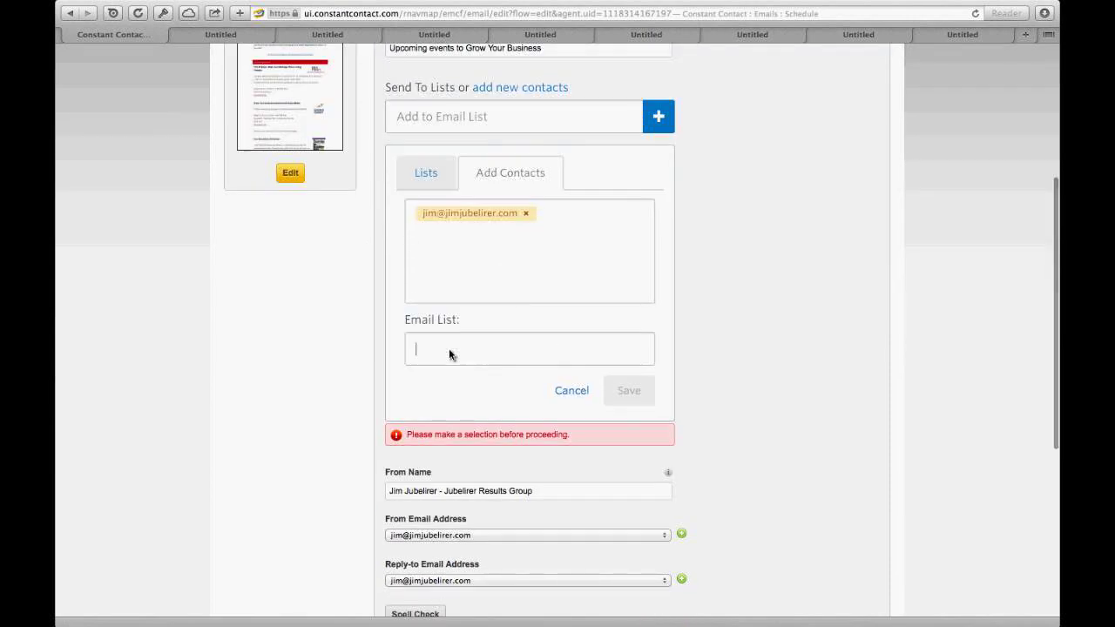
text(test)
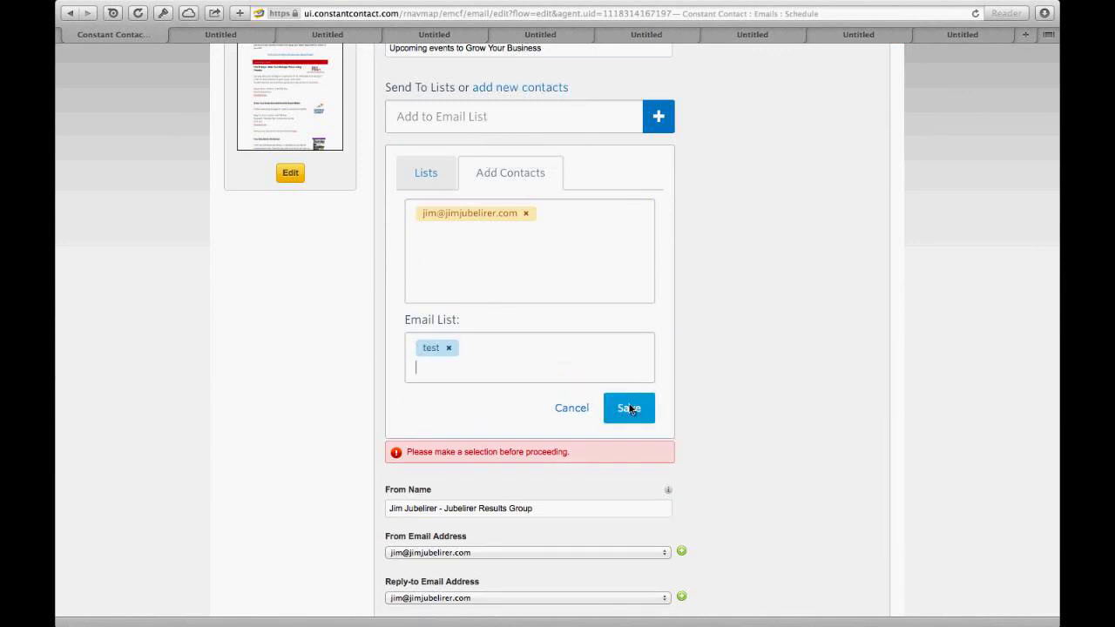
click(631, 410)
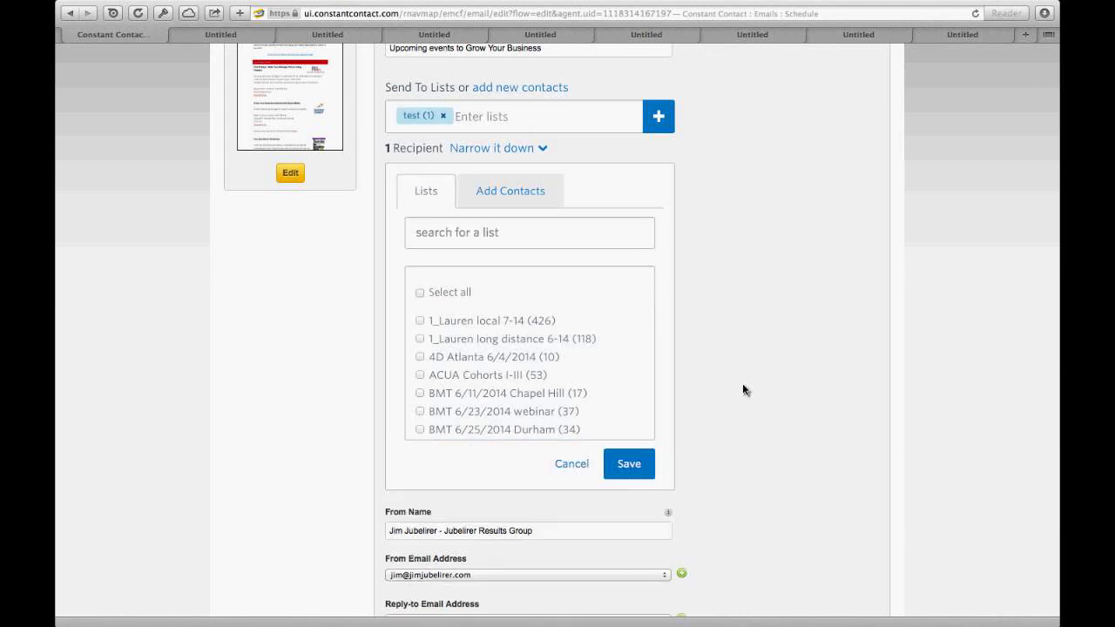
scroll(742, 383, up, 1)
scroll(743, 384, up, 5)
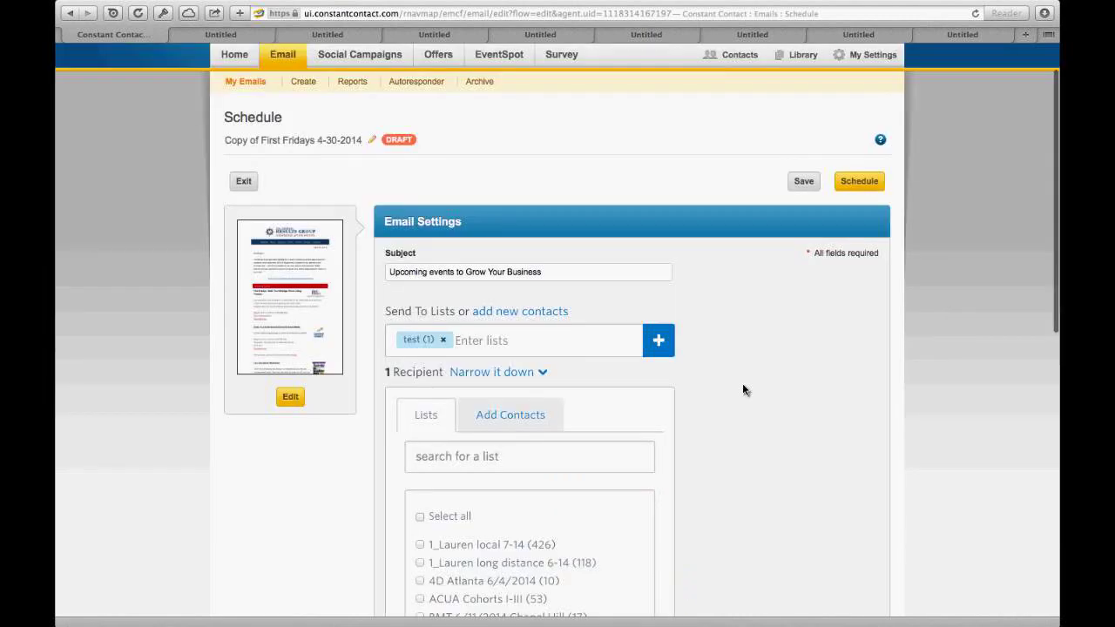
Step: Schedule the copy with the default options, sending August 25, 2014 at 3:55 PM EDT
click(853, 190)
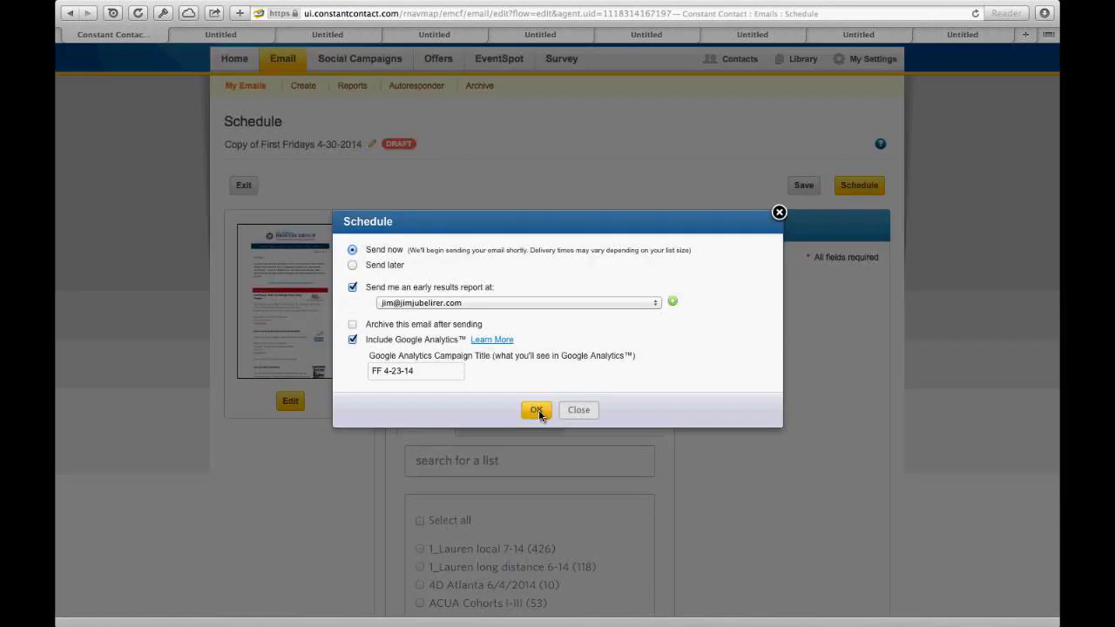
click(536, 409)
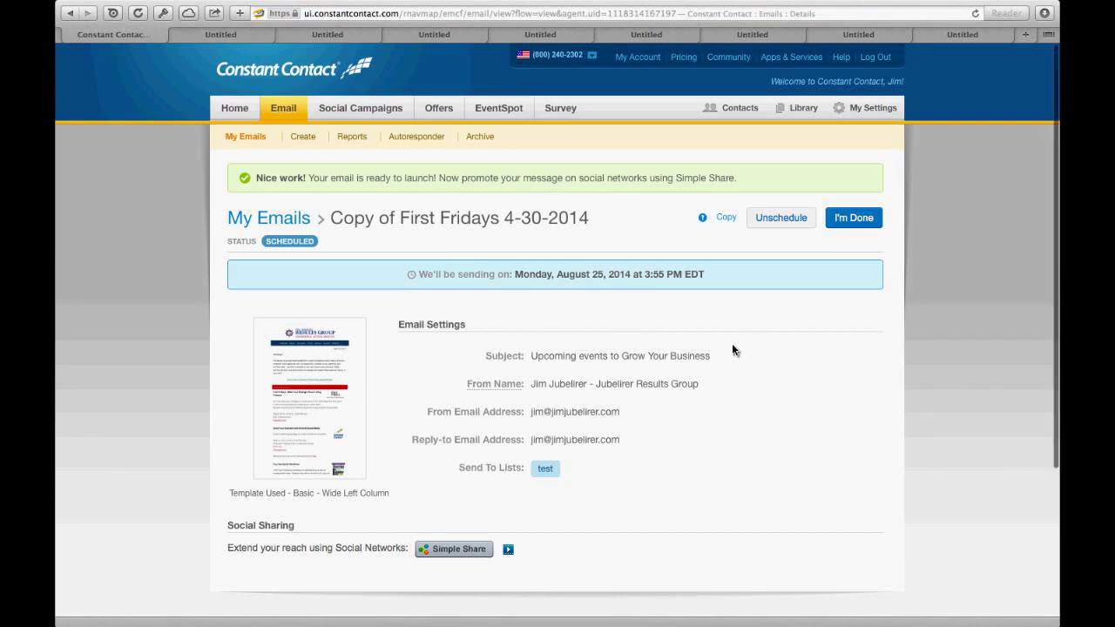
scroll(733, 349, down, 2)
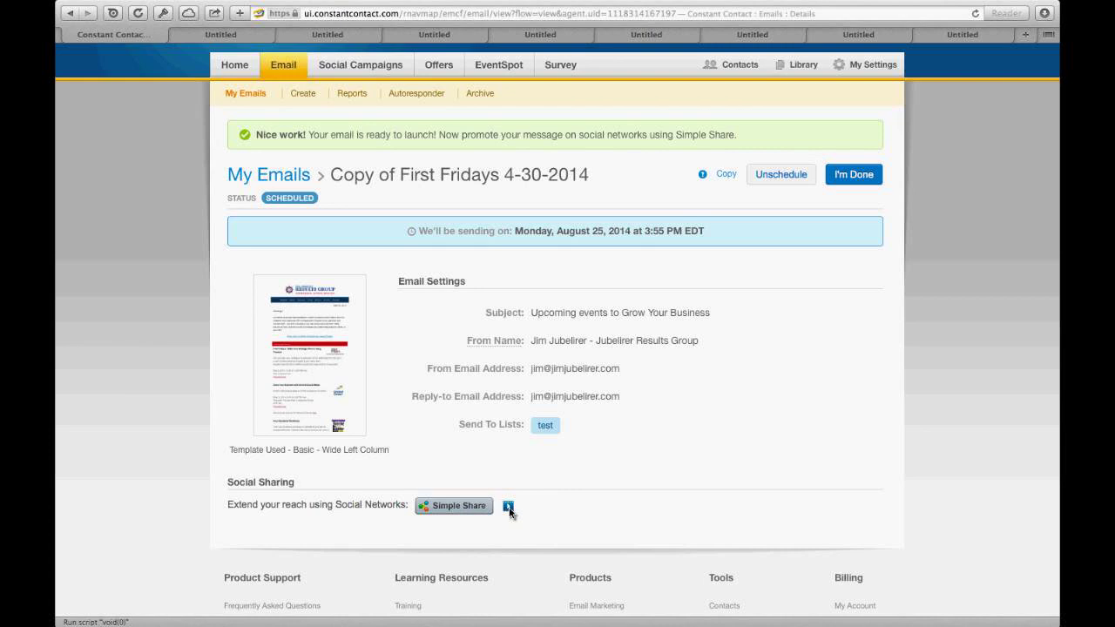
click(508, 509)
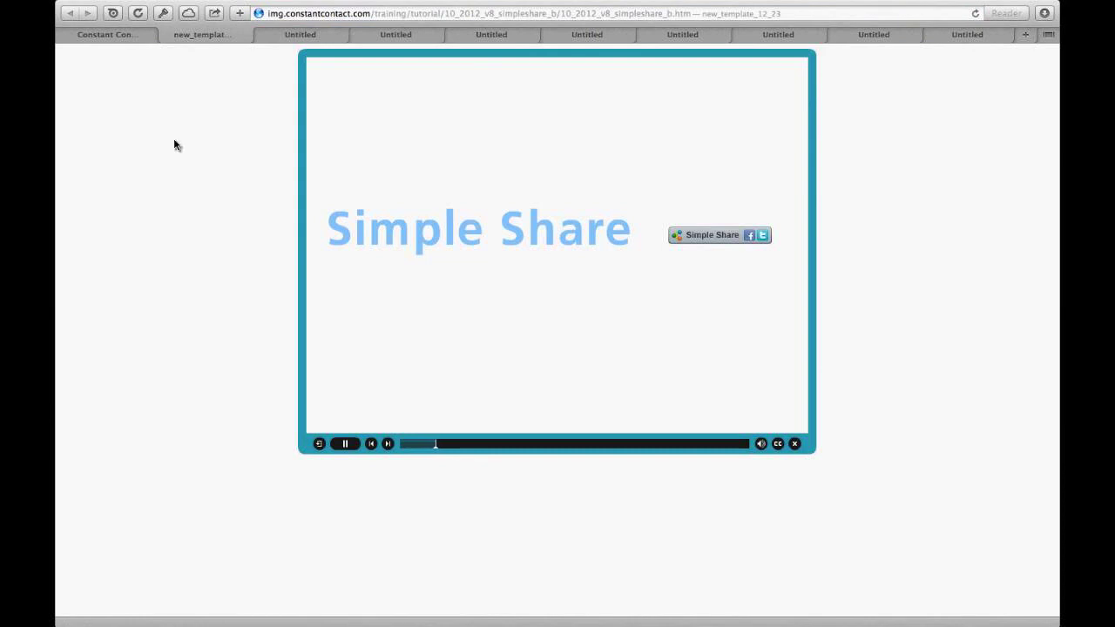
click(105, 39)
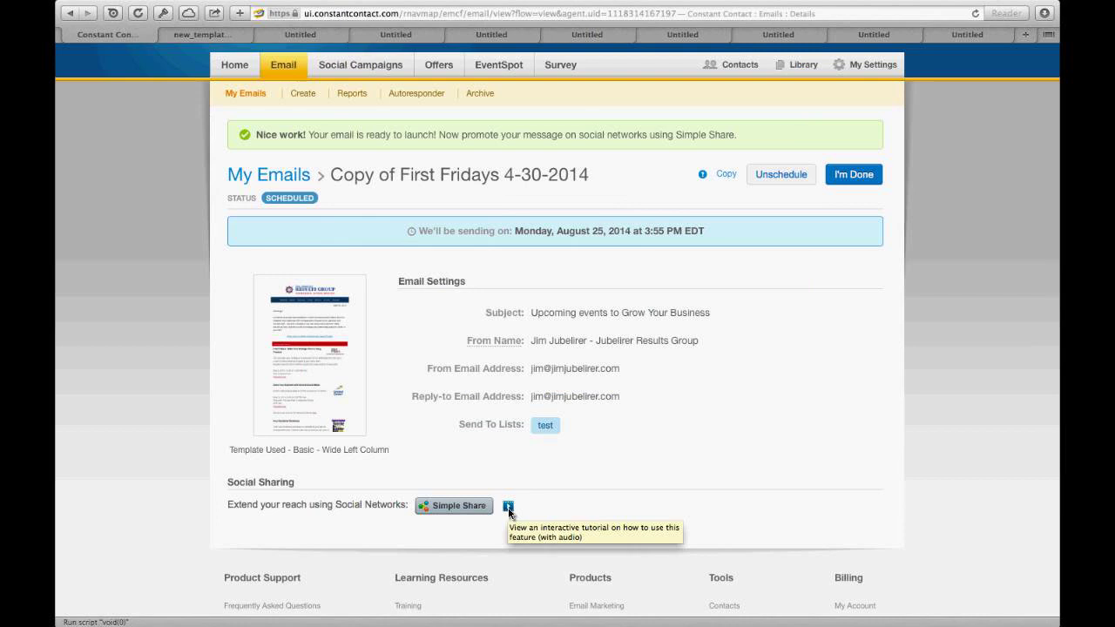
Step: Open Simple Share and connect the business Facebook page alongside Twitter
click(458, 509)
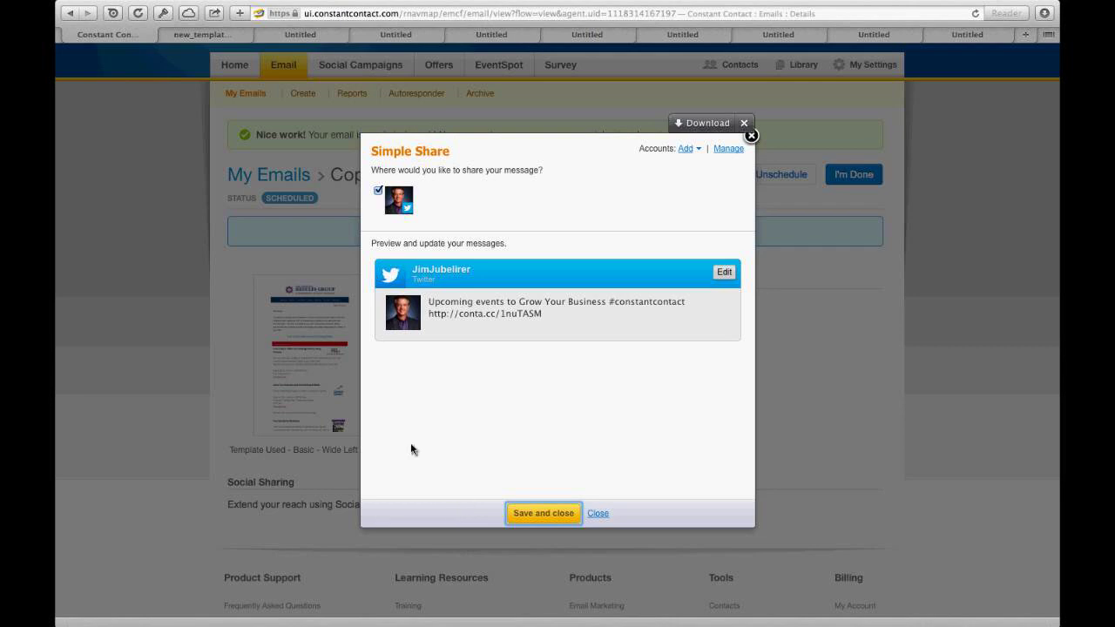
click(685, 150)
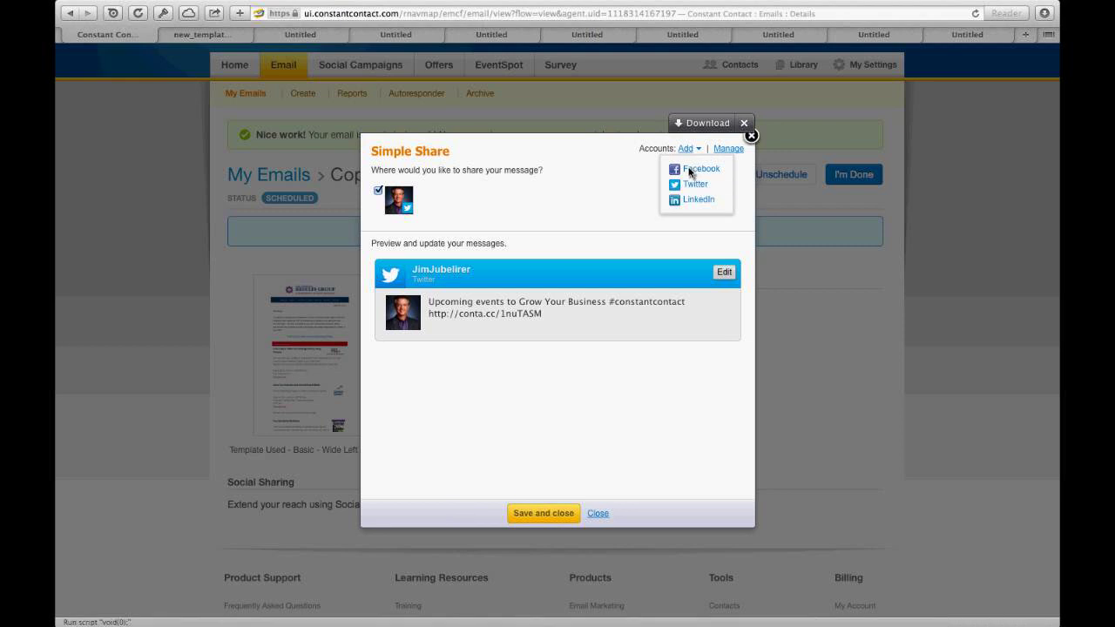
click(690, 171)
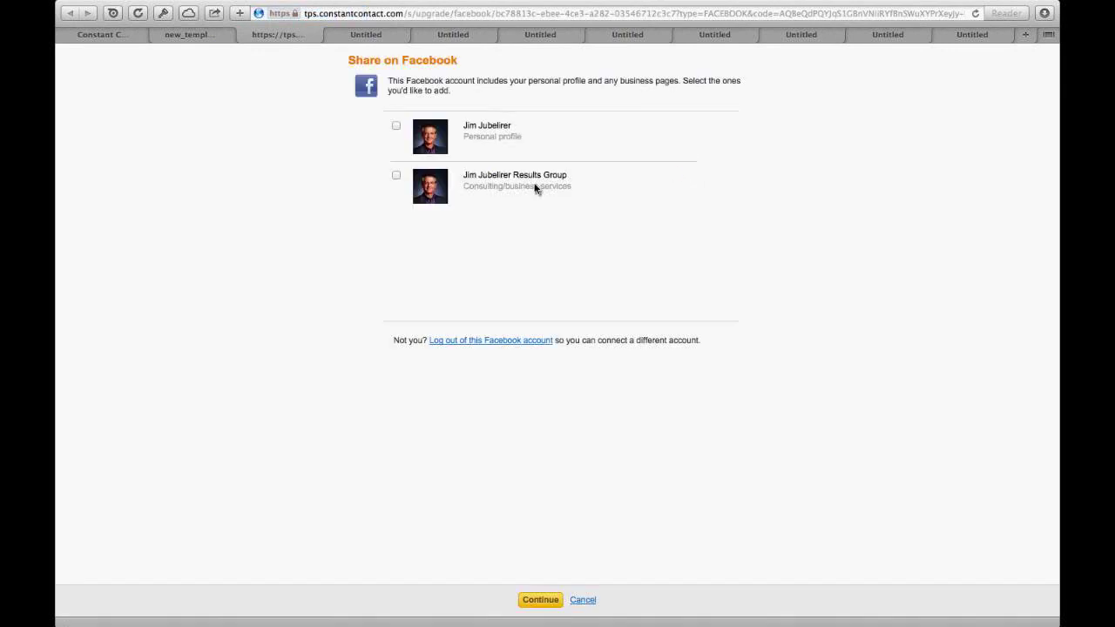
click(396, 175)
click(540, 601)
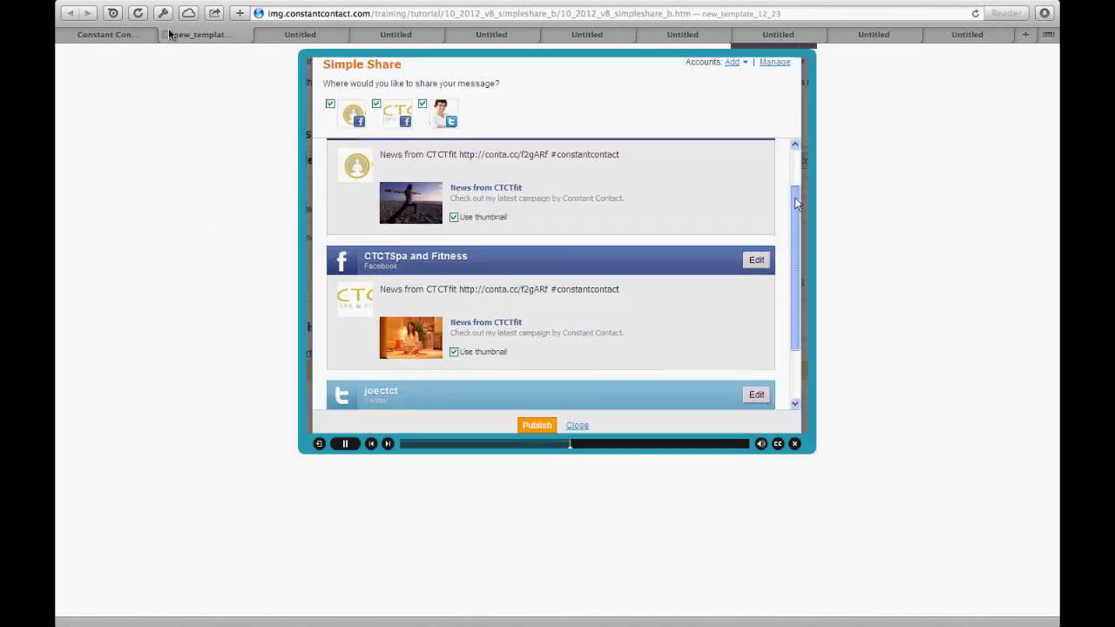
click(165, 35)
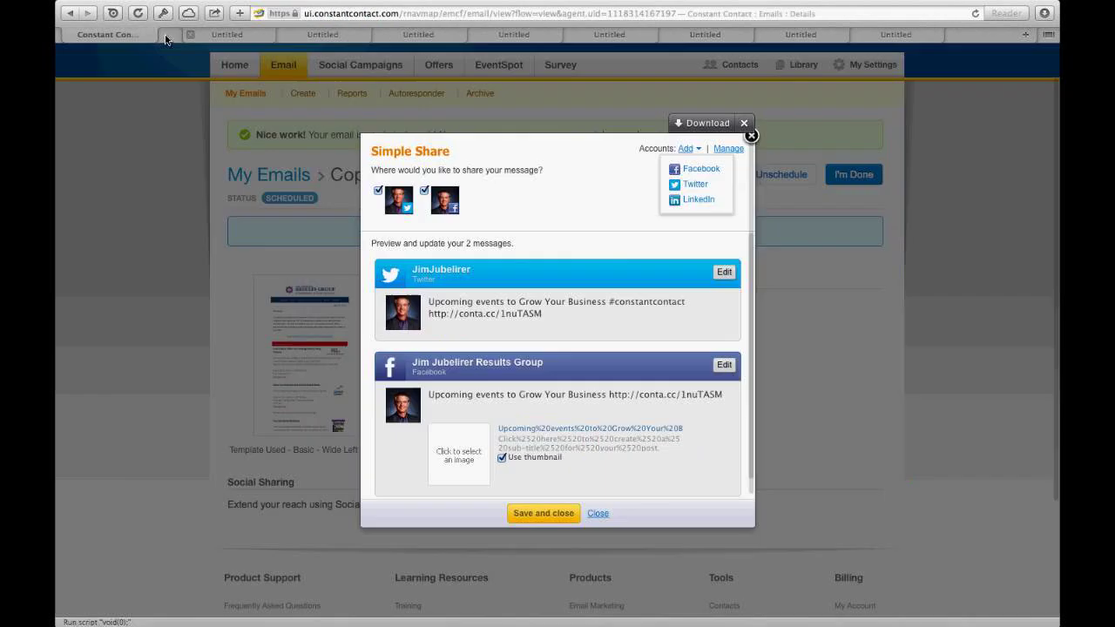
click(531, 209)
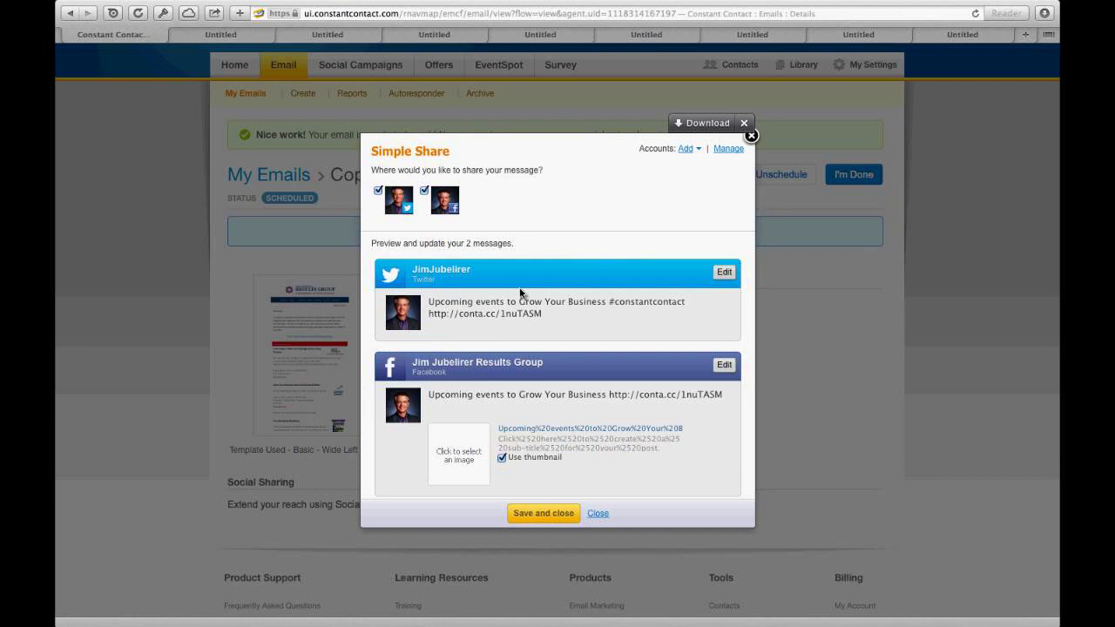
Step: Remove the #constantcontact hashtag from the Twitter message
click(476, 306)
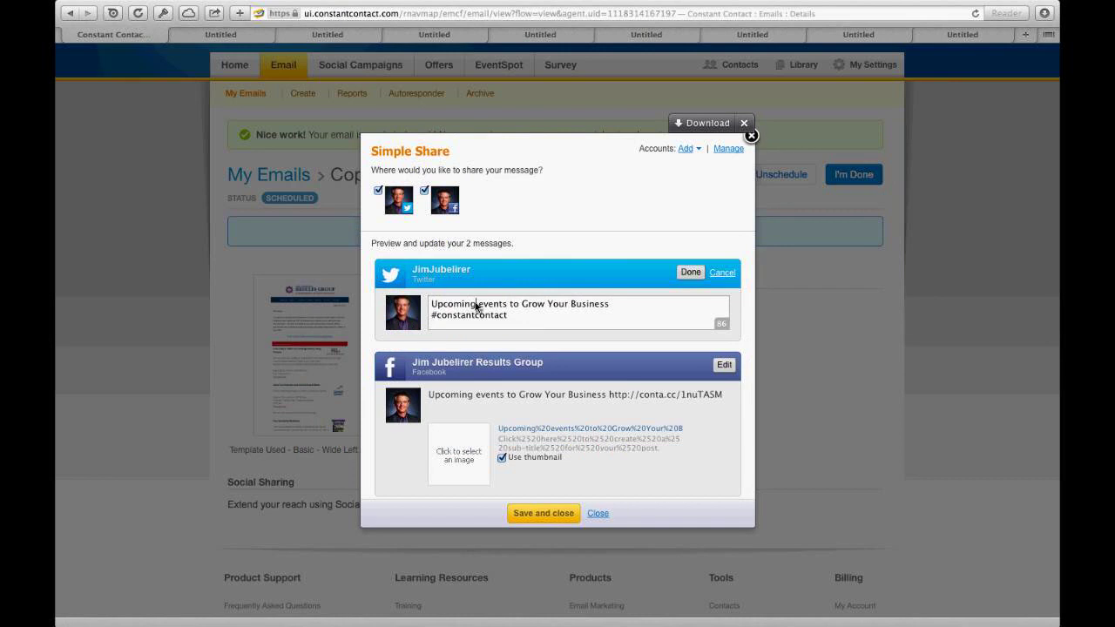
triple_click(519, 320)
click(516, 320)
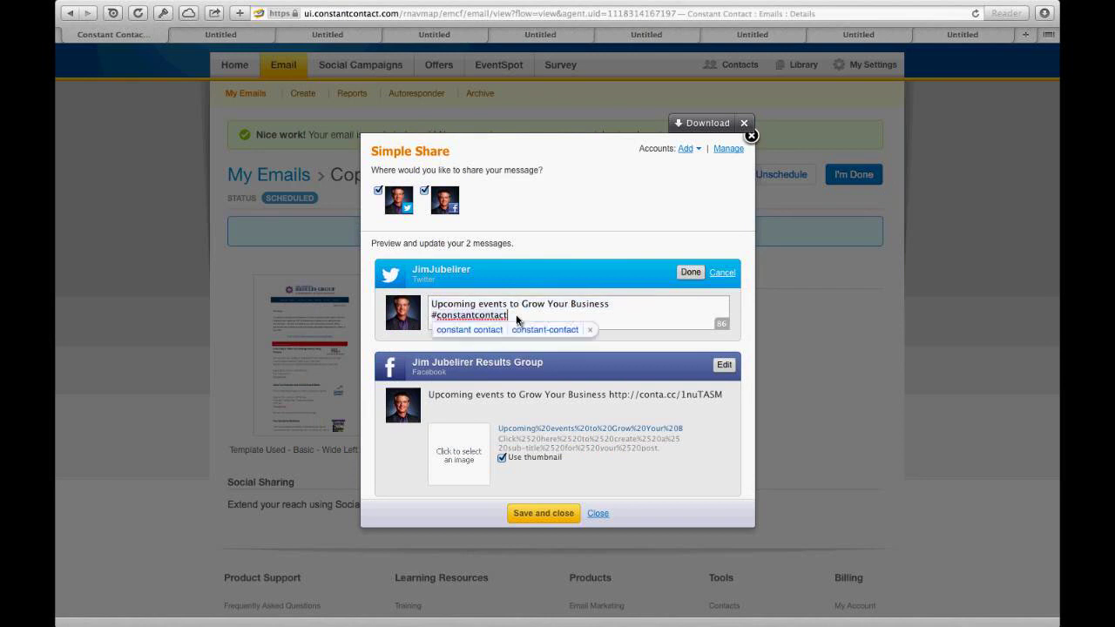
key(BackSpace)
key(BackSpace)
key(BackSpace)
key(BackSpace)
key(BackSpace)
key(BackSpace)
key(BackSpace)
key(BackSpace)
key(BackSpace)
key(BackSpace)
key(BackSpace)
key(BackSpace)
key(BackSpace)
key(BackSpace)
key(BackSpace)
key(BackSpace)
key(BackSpace)
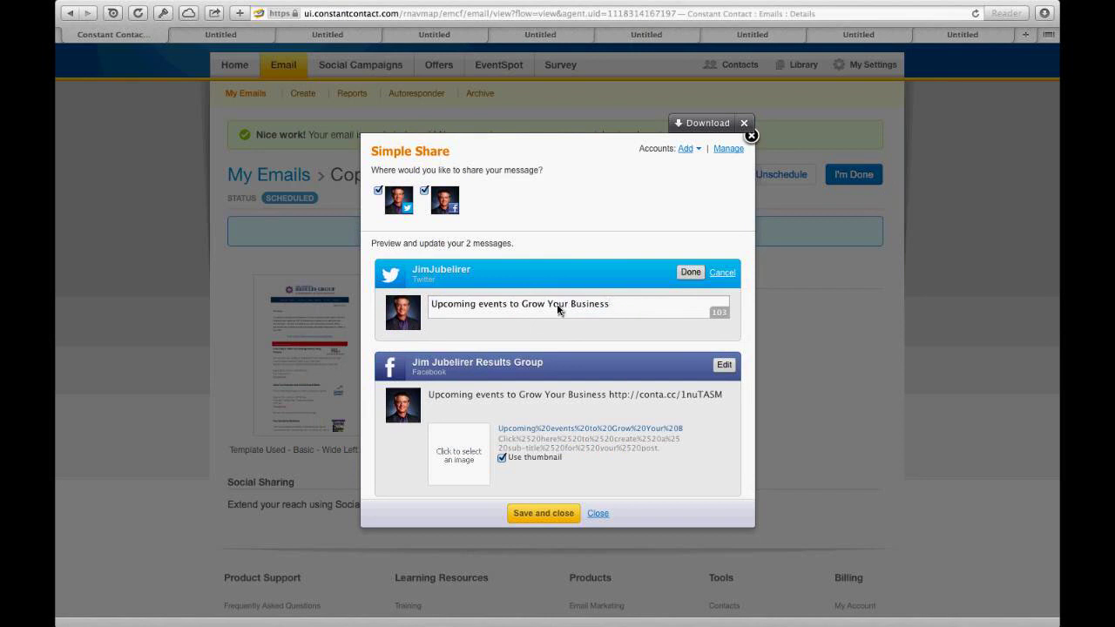
click(690, 273)
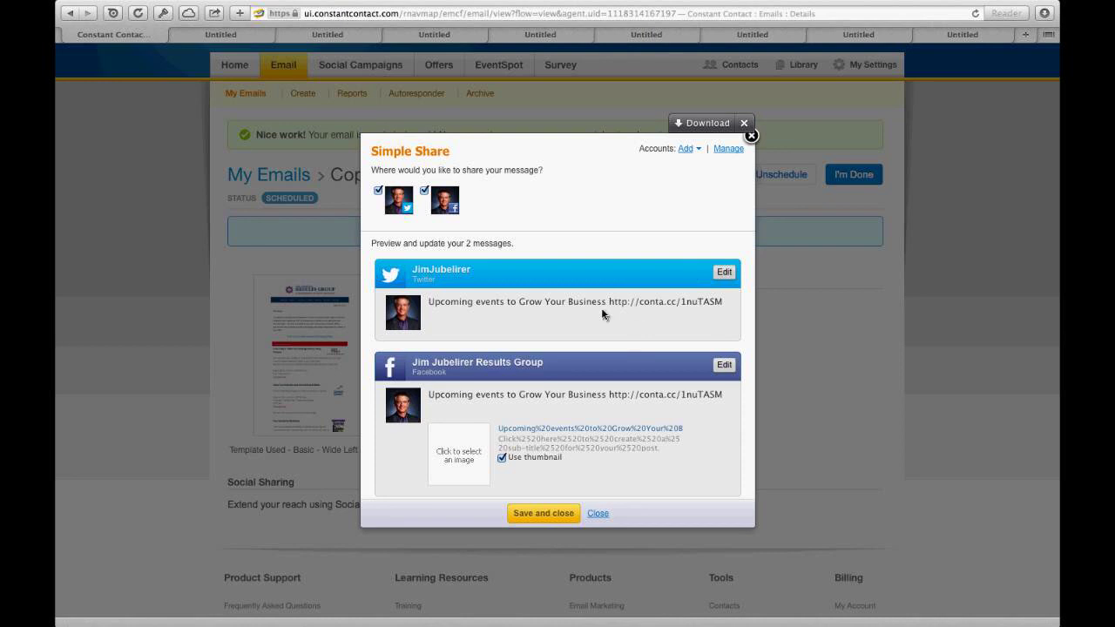
Step: Add "spice it up!" at the start of the Twitter message and save it
click(725, 273)
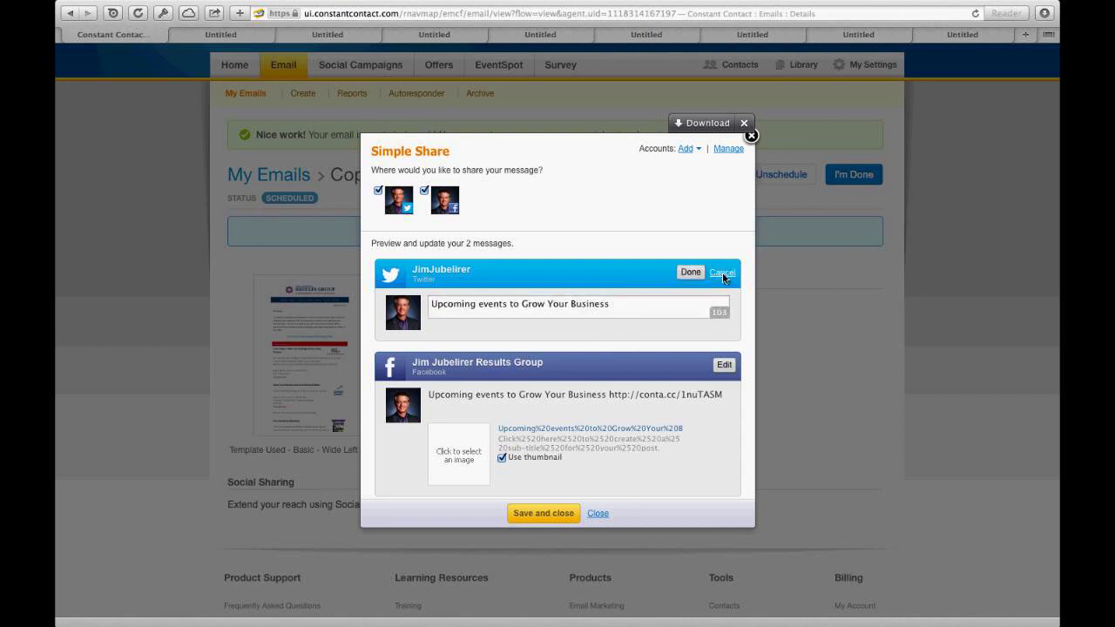
click(432, 307)
text(s)
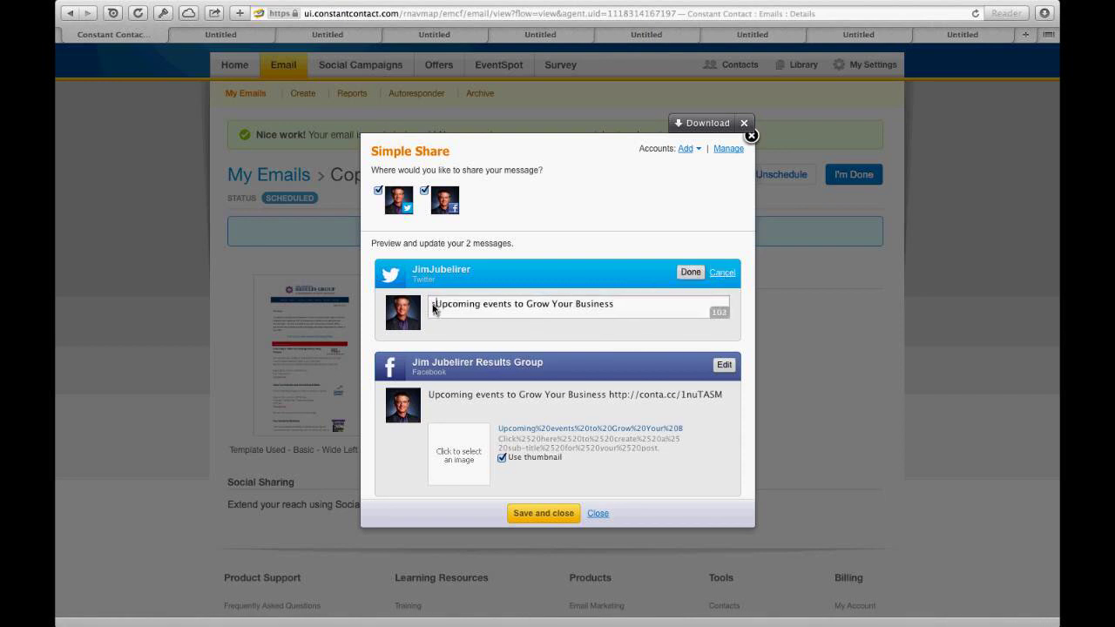
text(pice it up)
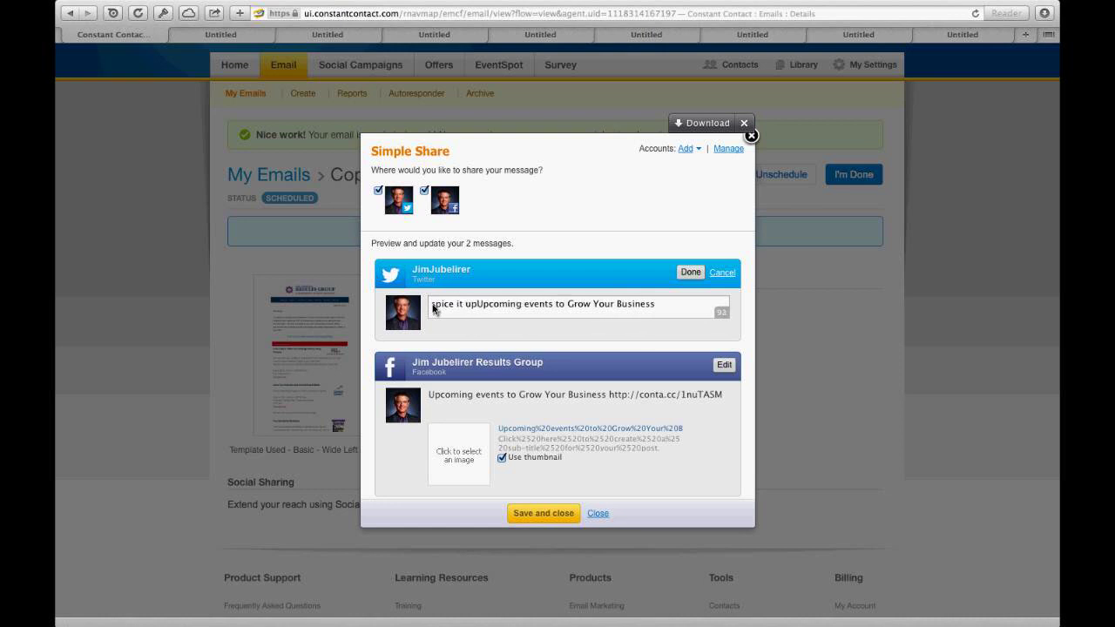
text(!)
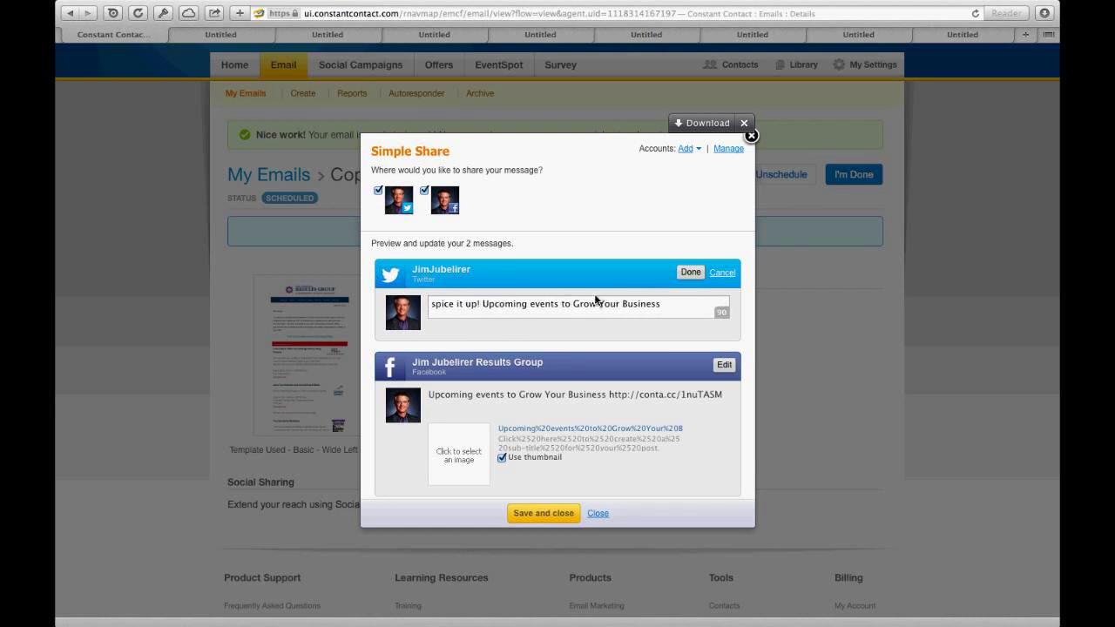
click(689, 273)
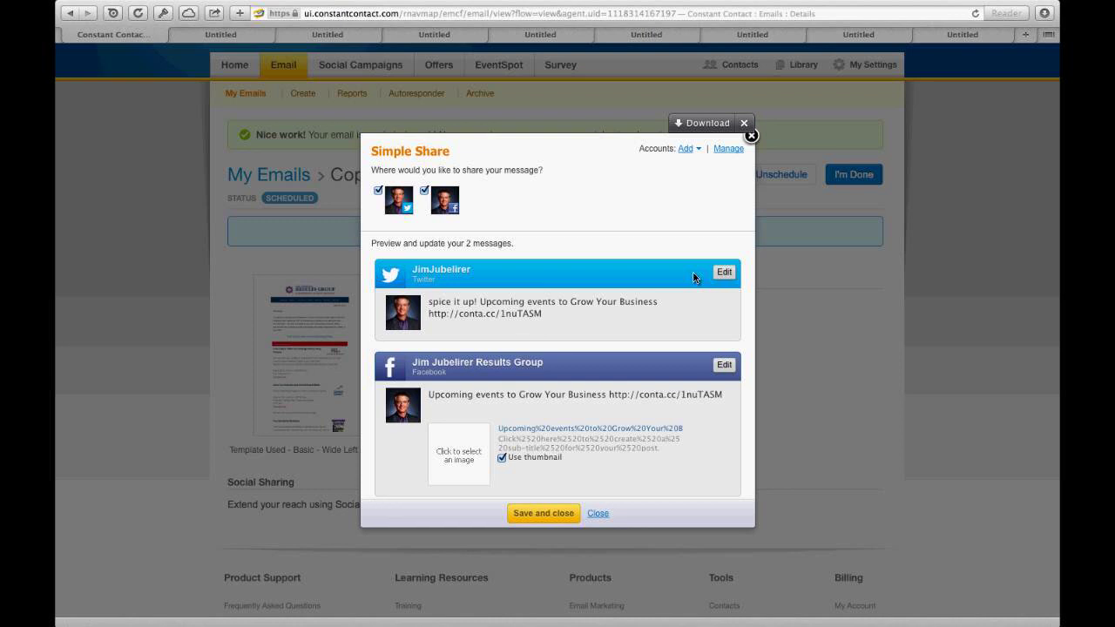
Step: Delete the conta.cc link line from the Facebook share message
click(723, 366)
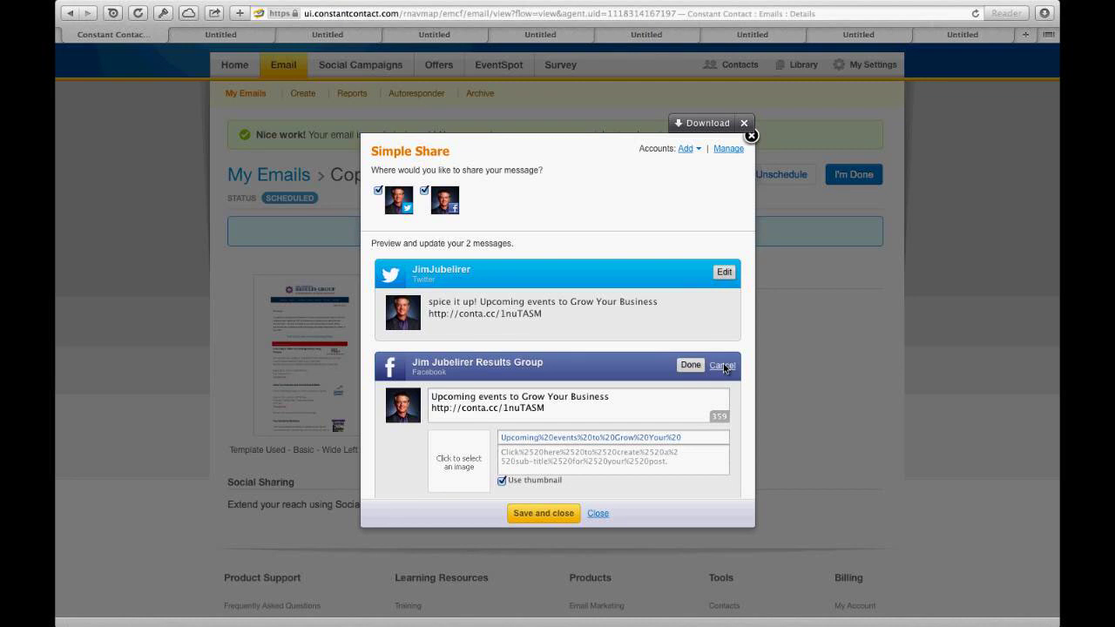
triple_click(595, 403)
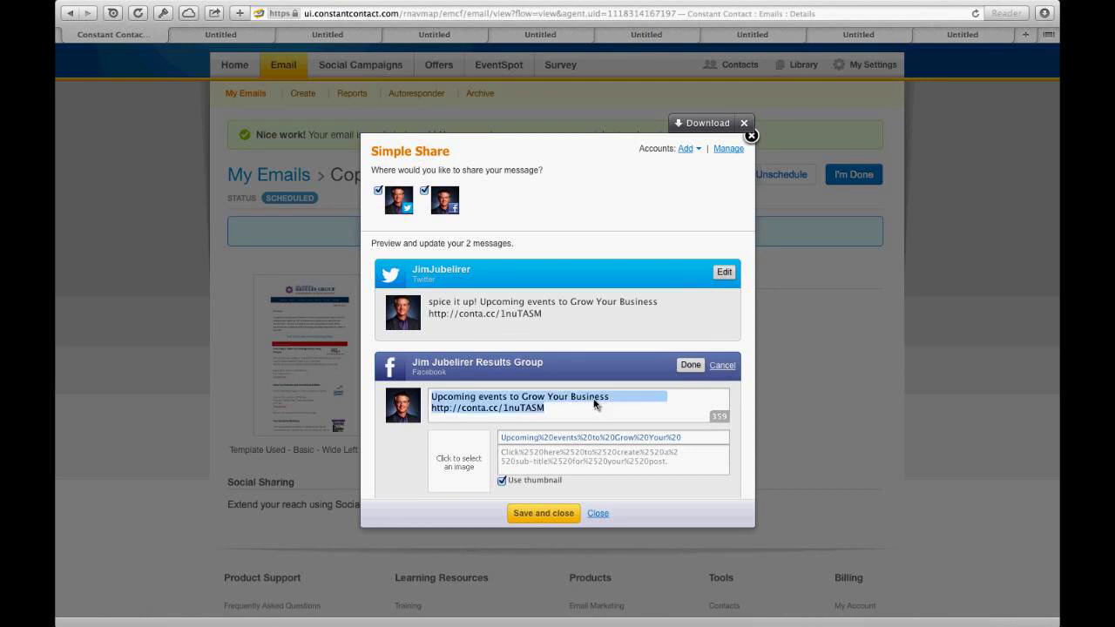
click(593, 403)
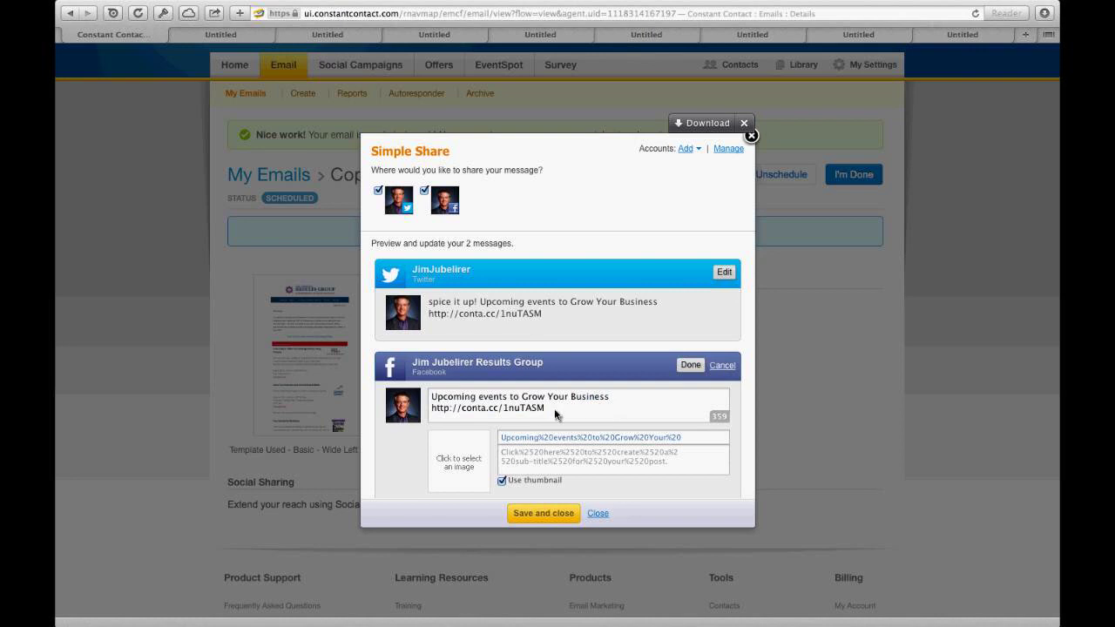
triple_click(556, 415)
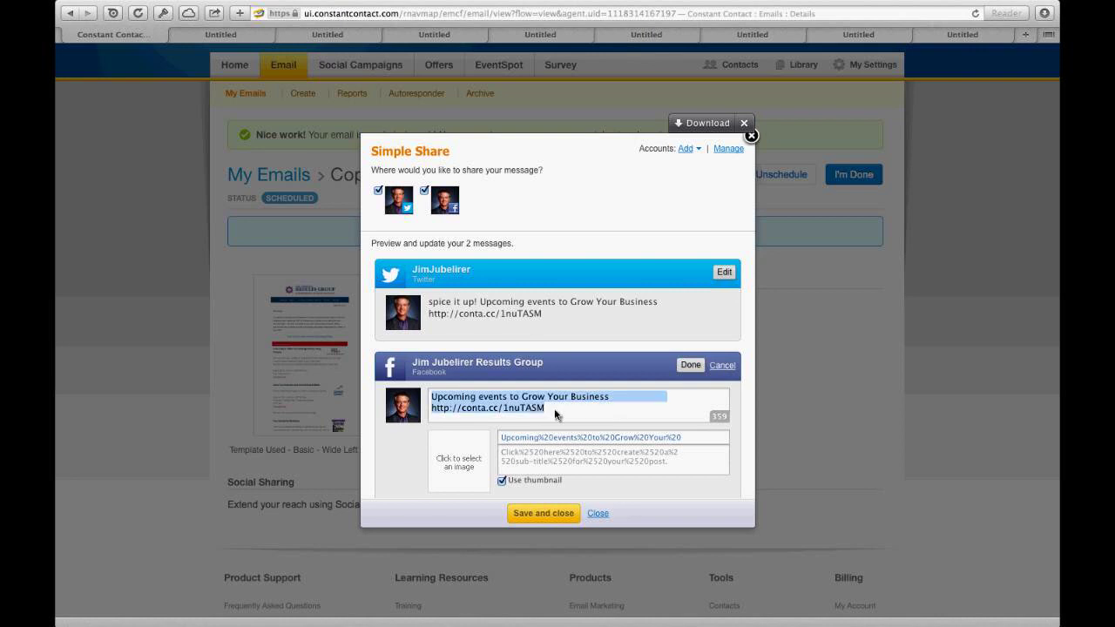
click(557, 415)
drag(558, 416, 431, 411)
key(BackSpace)
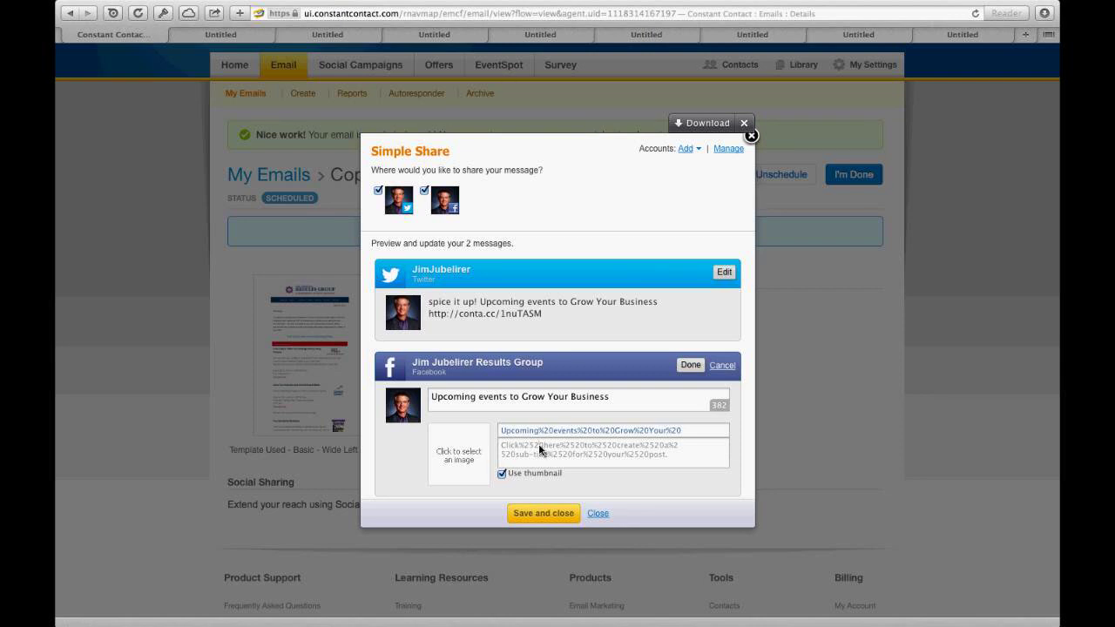
Step: Turn off the thumbnail image for the Facebook post
click(501, 475)
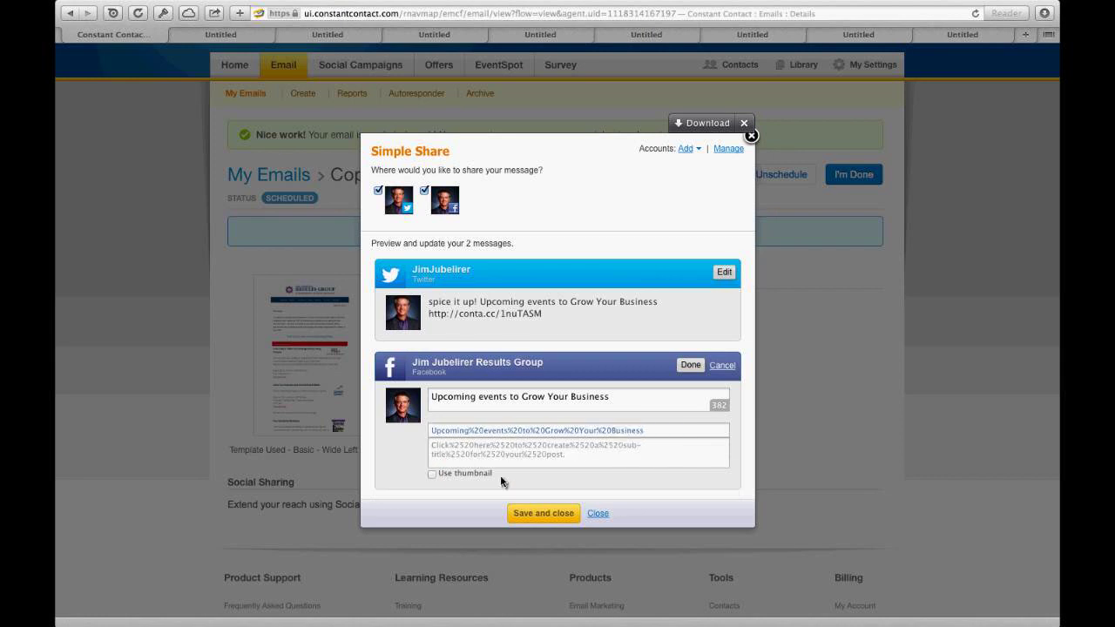
click(432, 474)
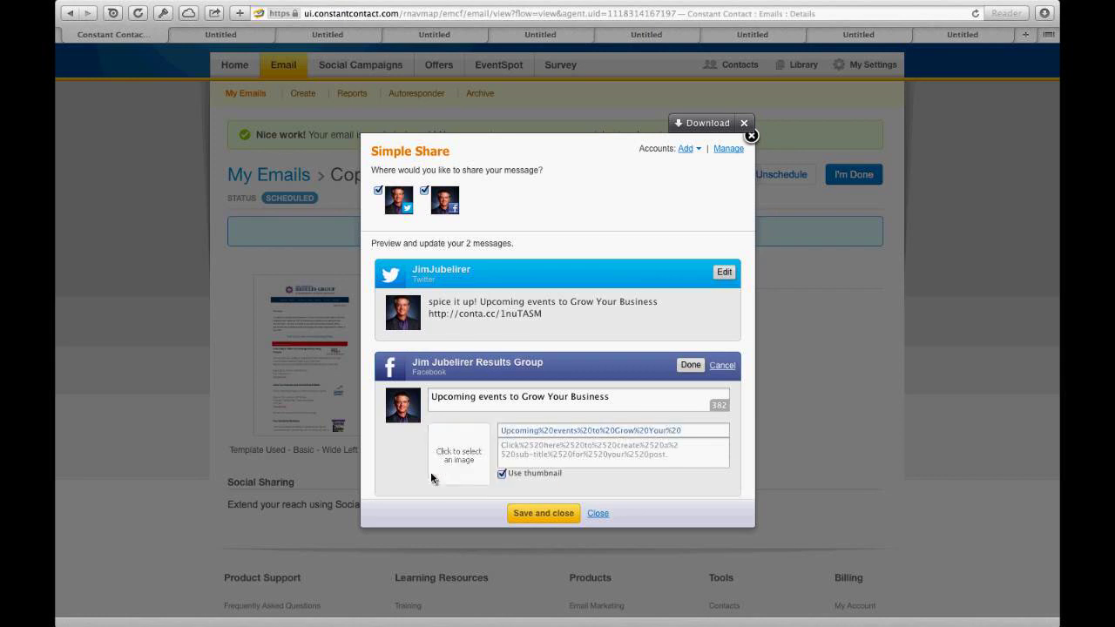
click(503, 474)
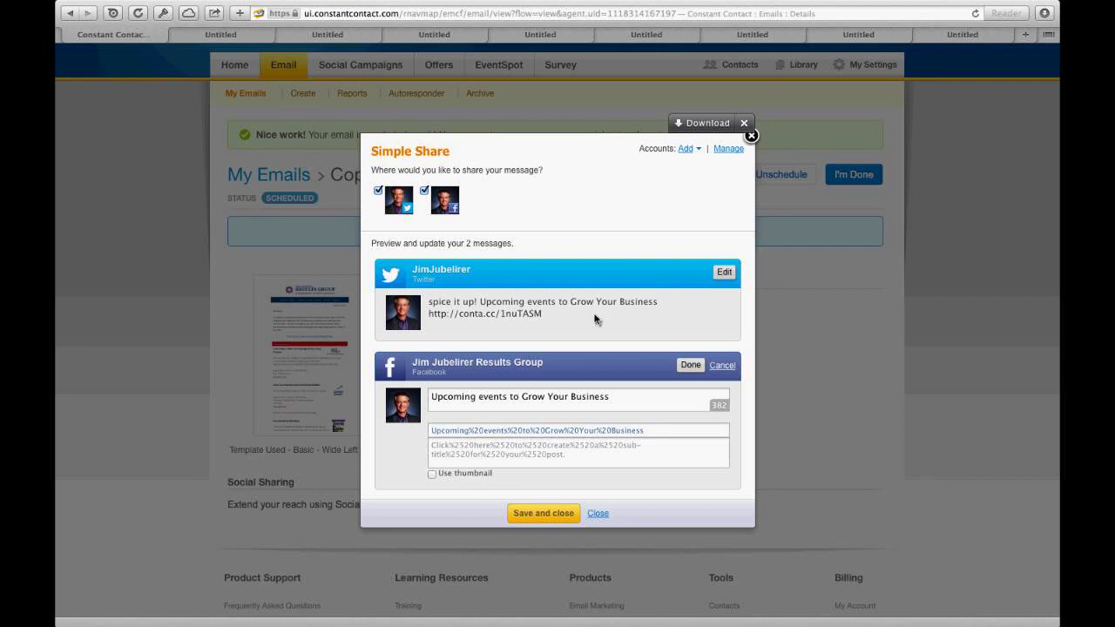
Step: Review the addable social accounts and the Twitter message, then close the Simple Share window
click(686, 148)
click(519, 318)
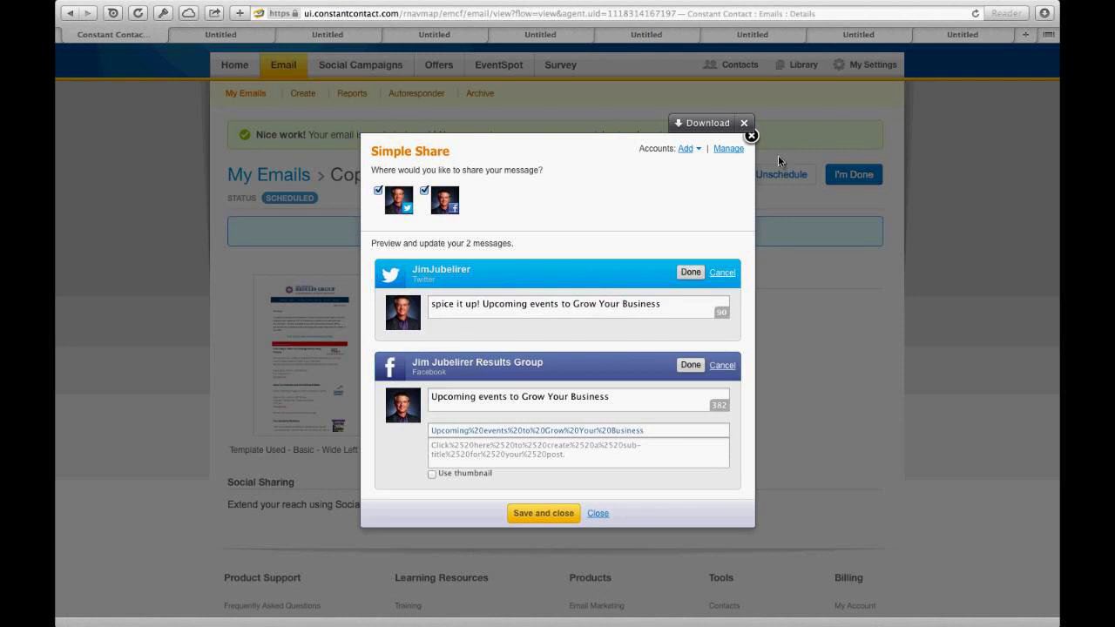
click(755, 141)
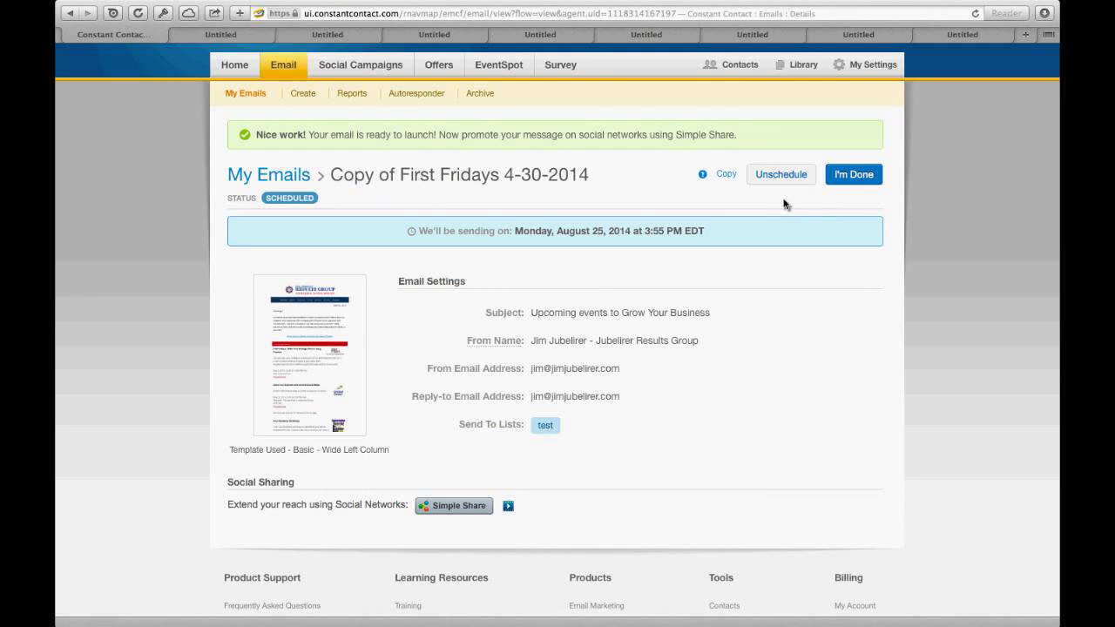
Step: Open the Email Reports page and scroll through each sent email's sent, bounce, open and click counts
click(354, 94)
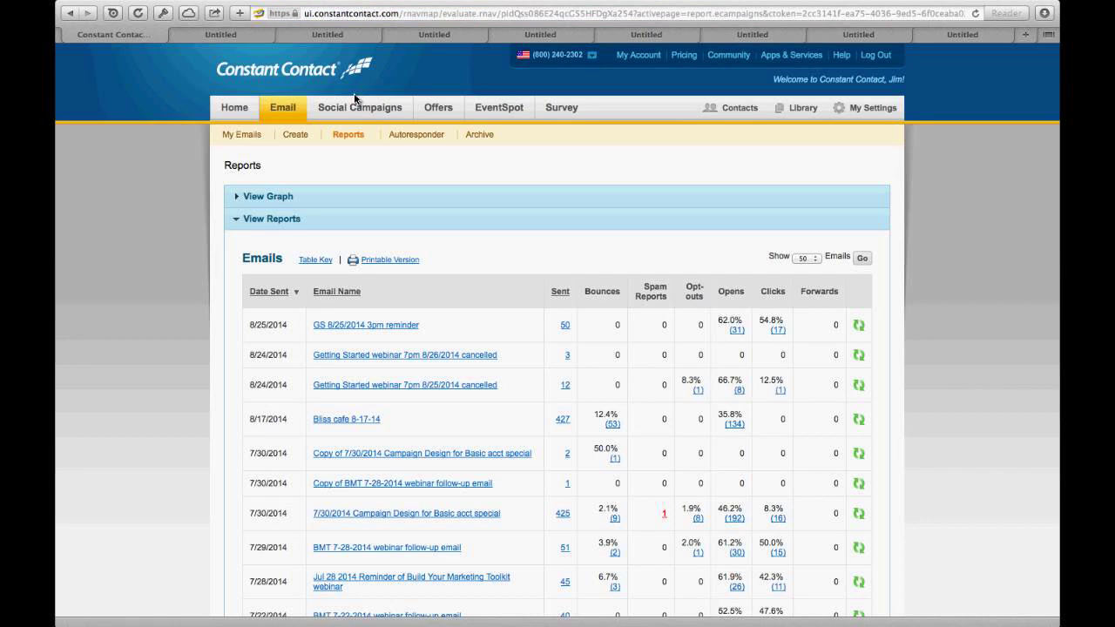
scroll(354, 98, down, 2)
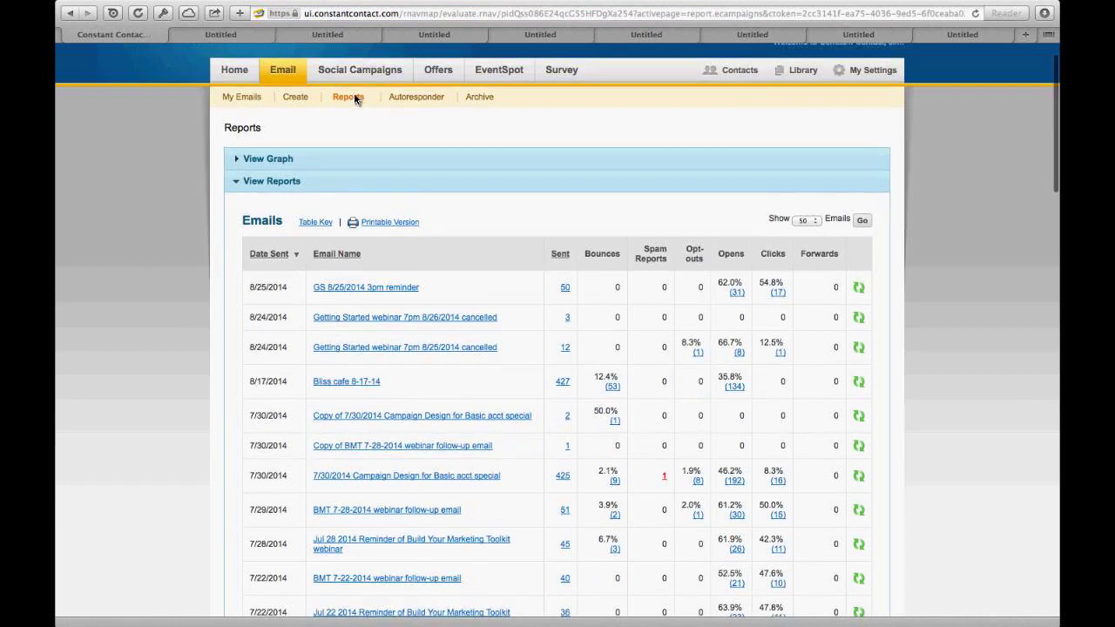
scroll(355, 99, down, 5)
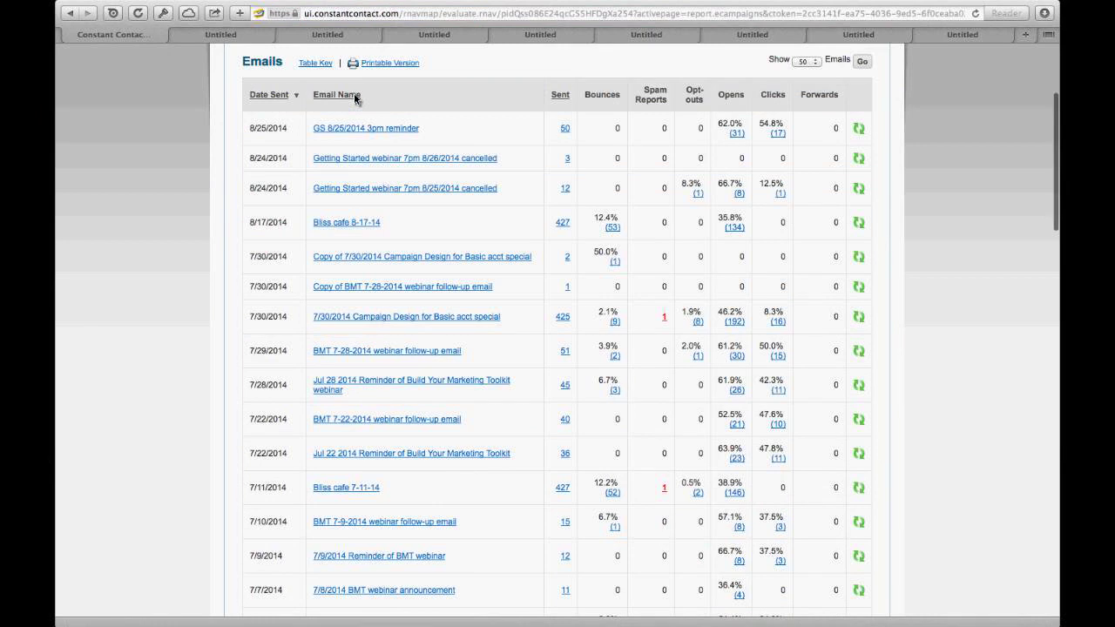
scroll(354, 93, up, 3)
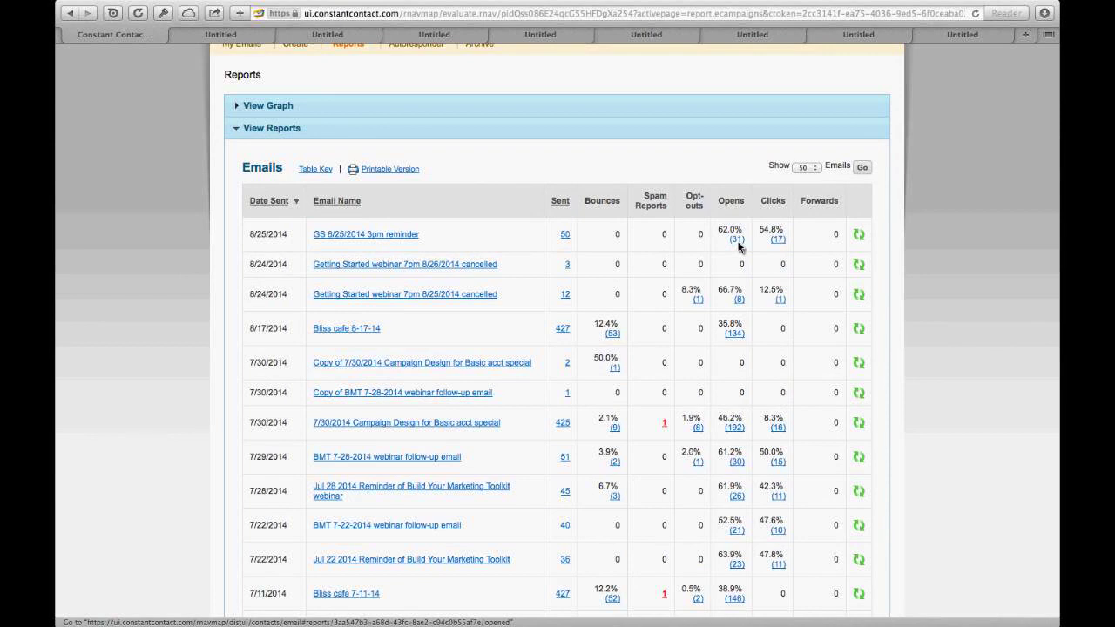
click(739, 241)
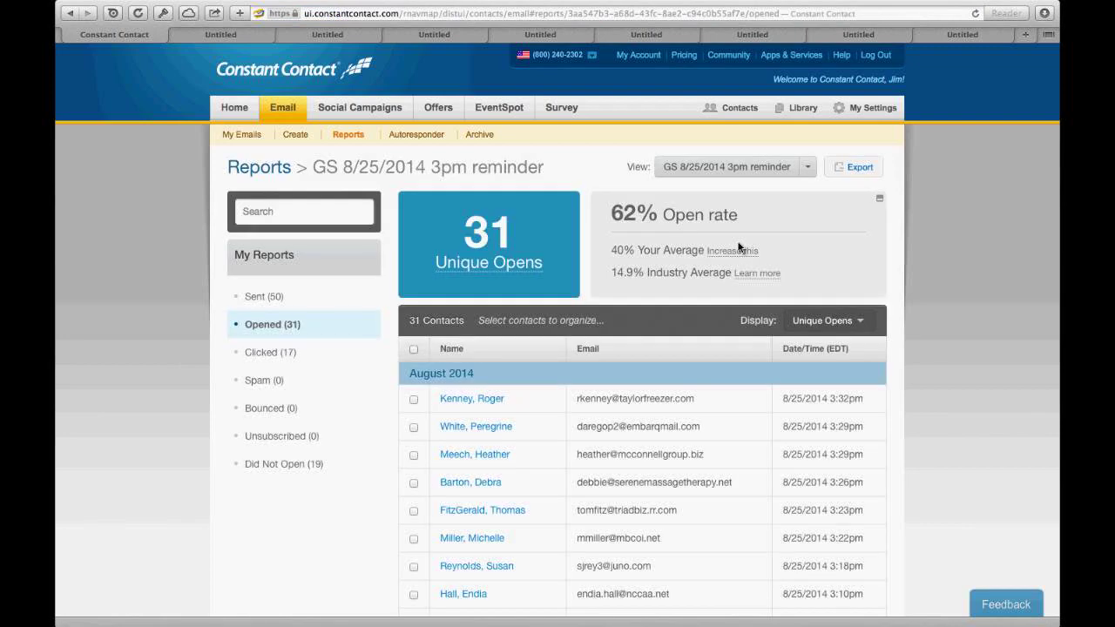
scroll(739, 247, down, 3)
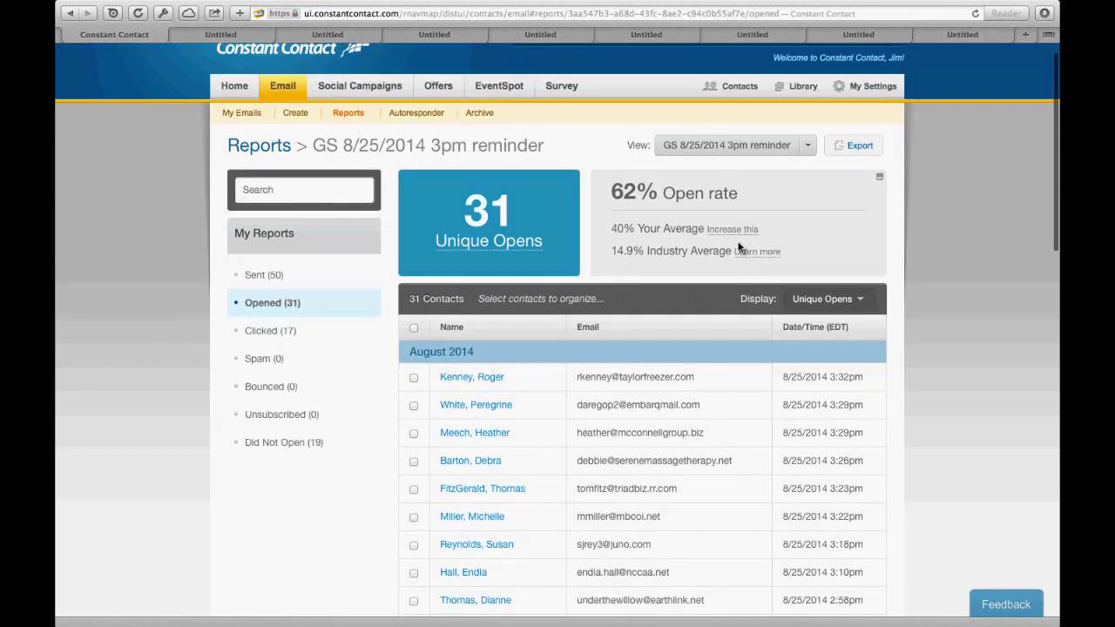
scroll(739, 248, down, 3)
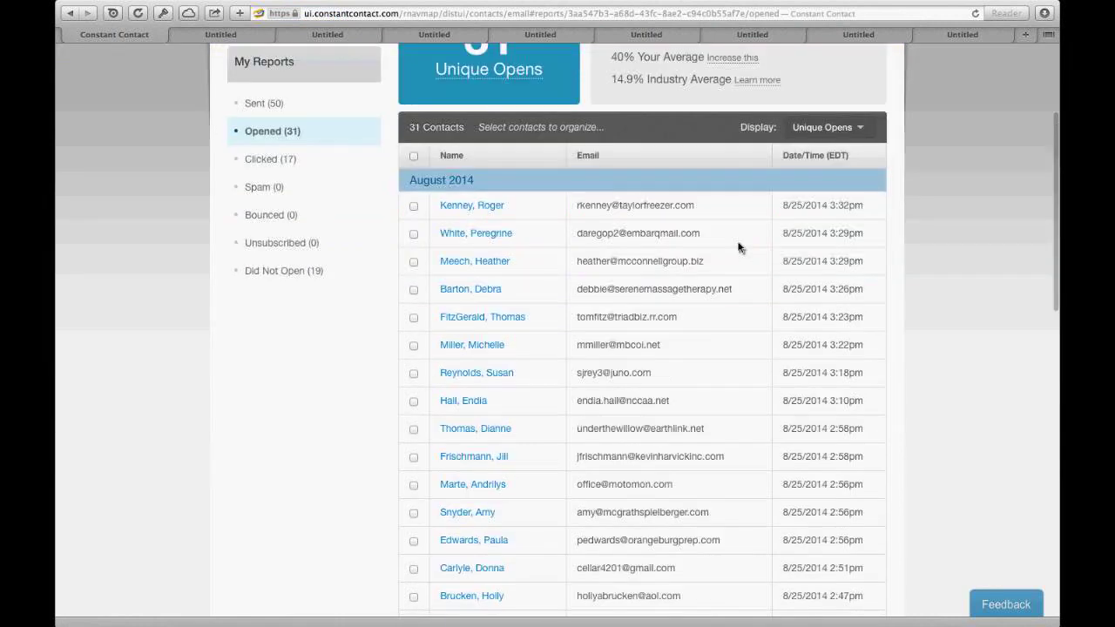
scroll(739, 248, down, 3)
scroll(738, 247, down, 1)
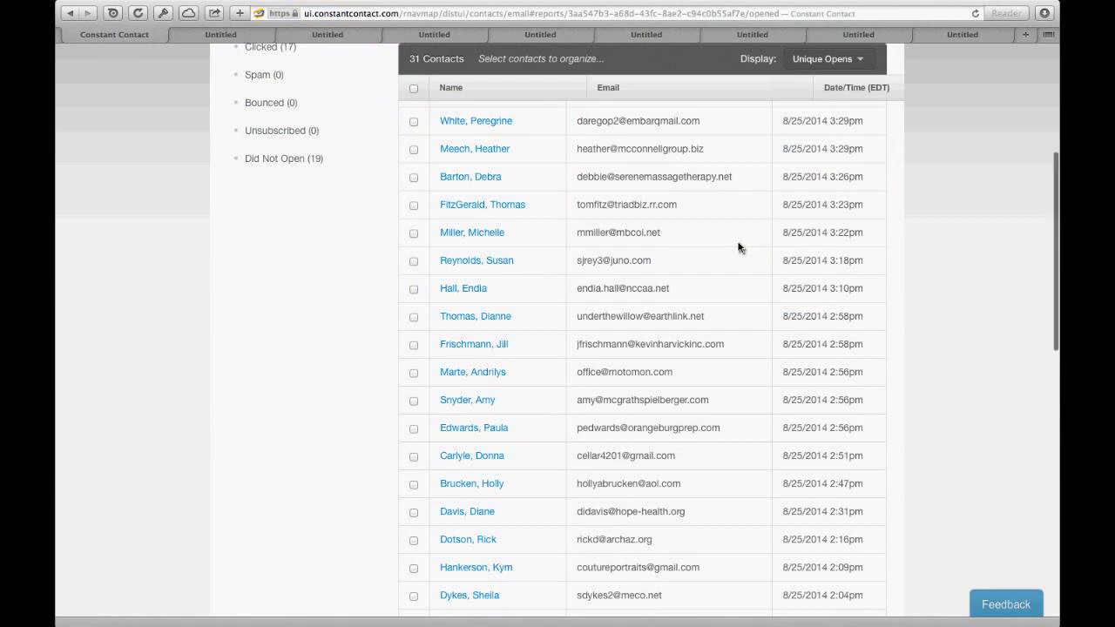
scroll(738, 248, down, 7)
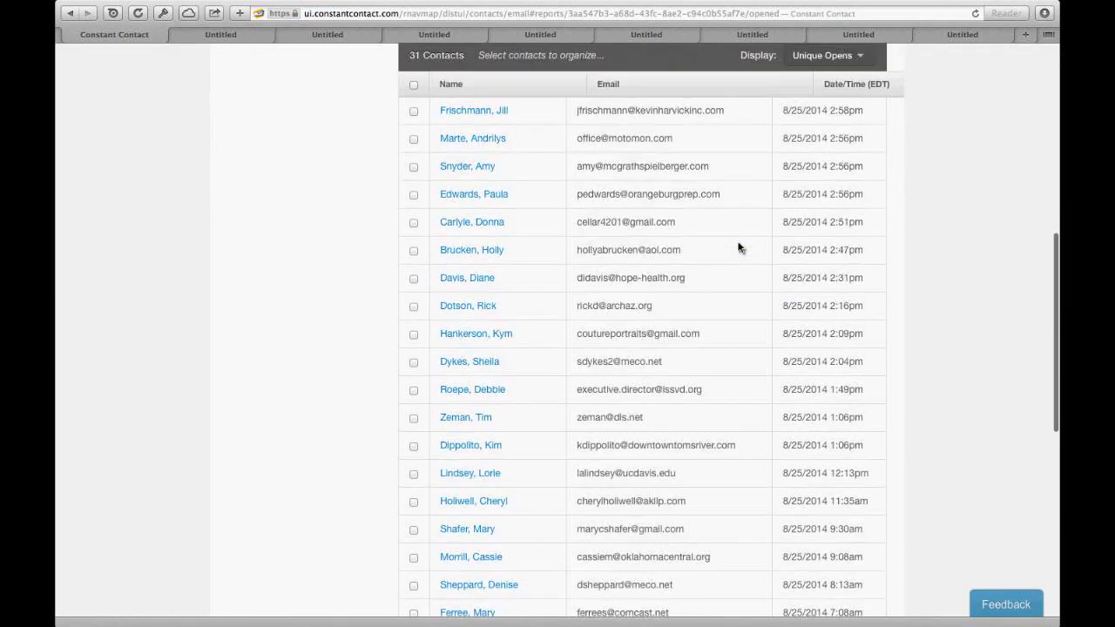
scroll(739, 247, up, 10)
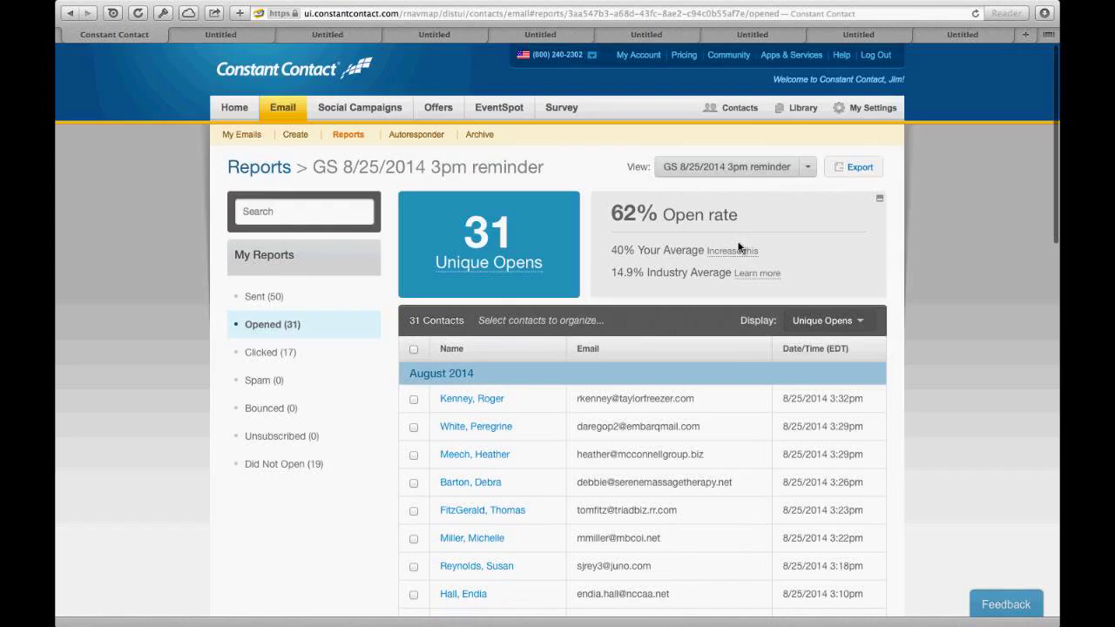
scroll(738, 248, left, 5)
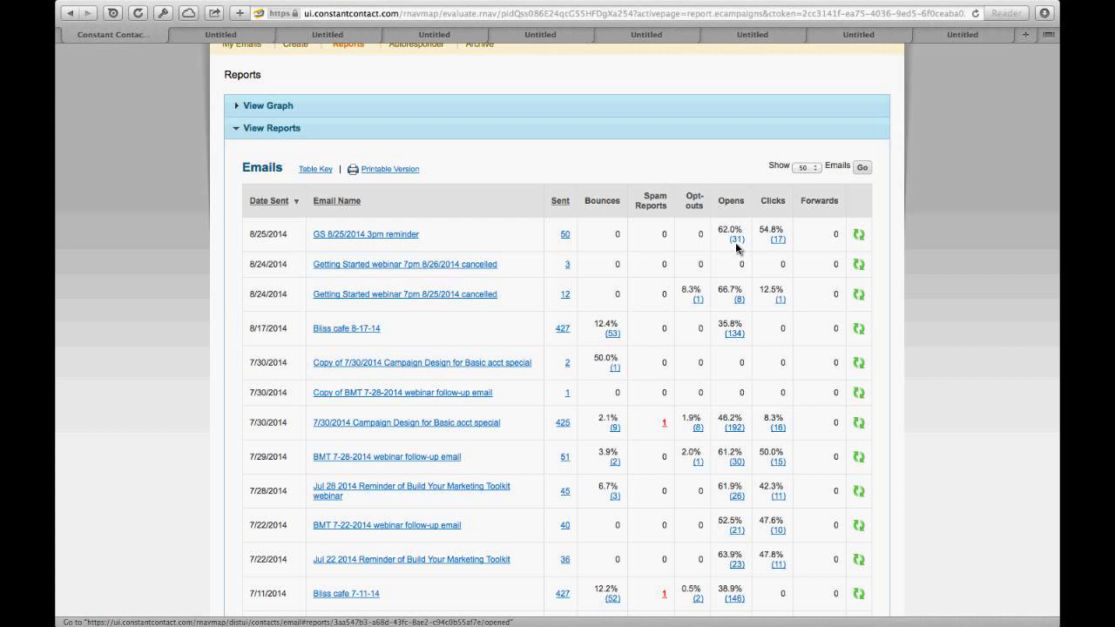
Step: Open the list of the 31 contacts who opened the GS 8/25/2014 3pm reminder
click(736, 243)
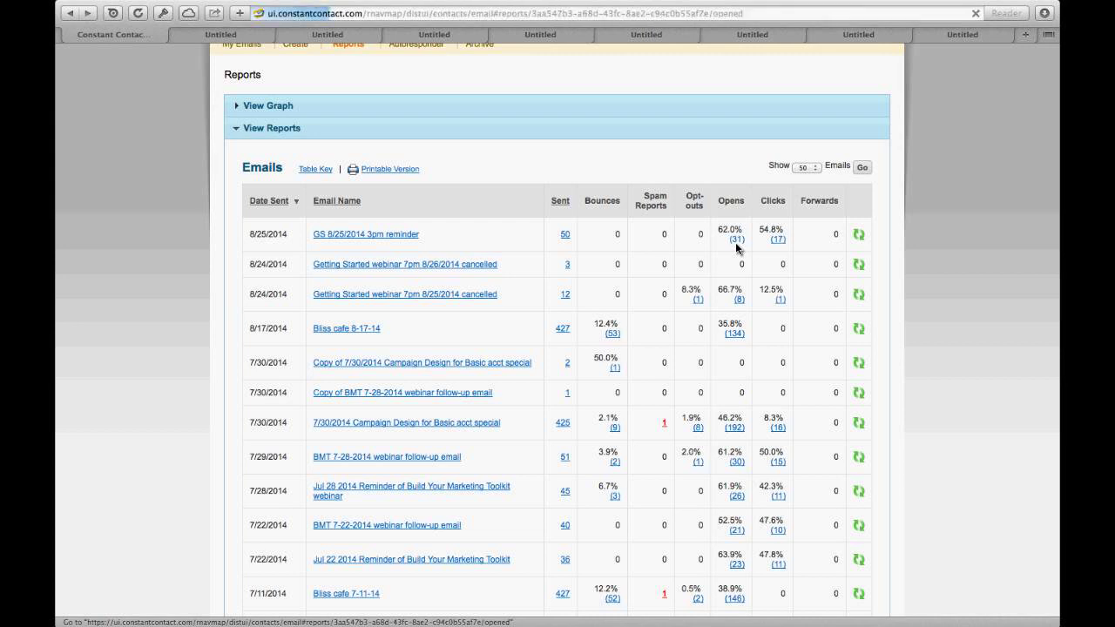